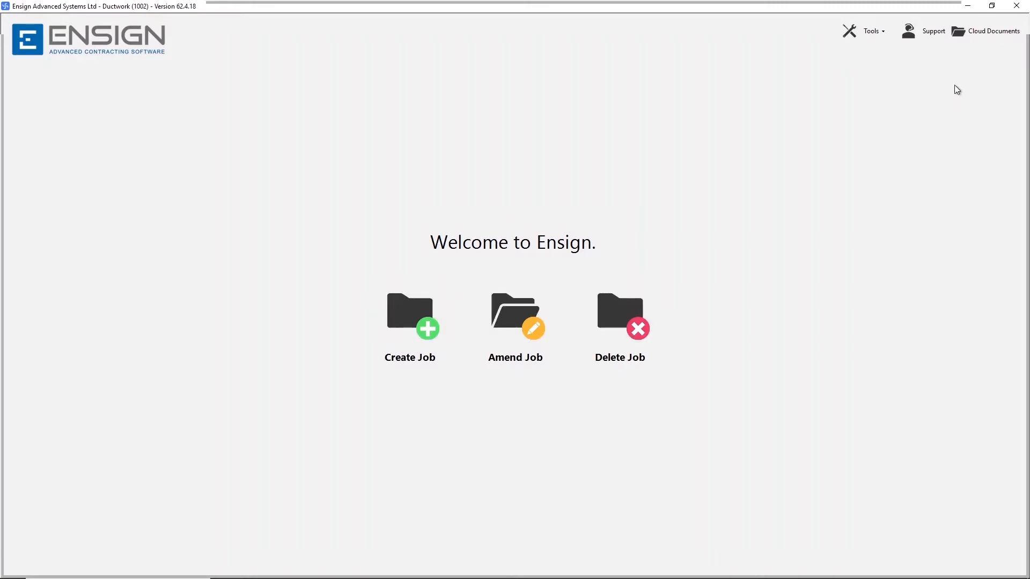
Look over the support contact options and help resources, and check which tools the welcome screen offers.
left_click(924, 33)
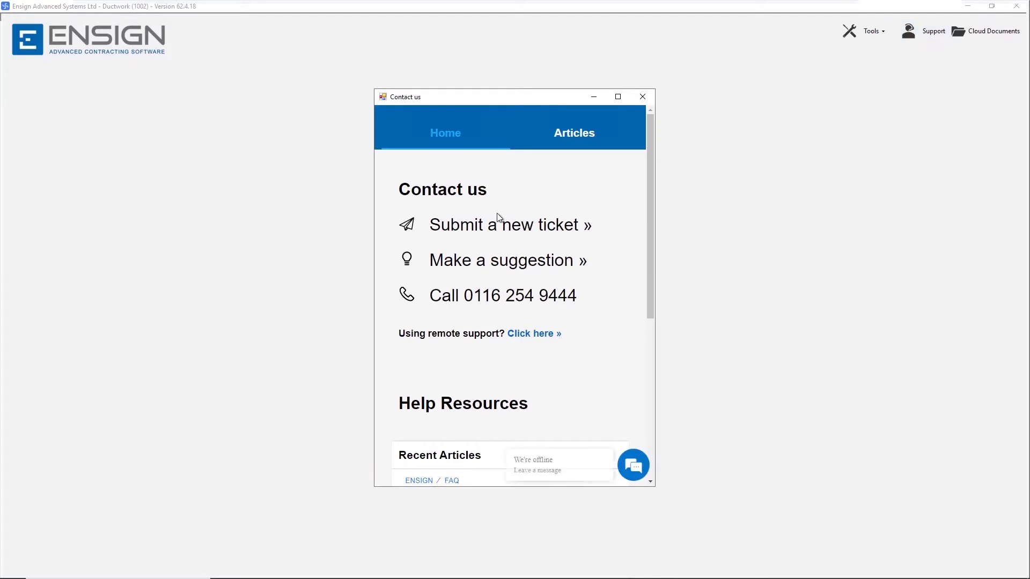
scroll(497, 214, "down", 1)
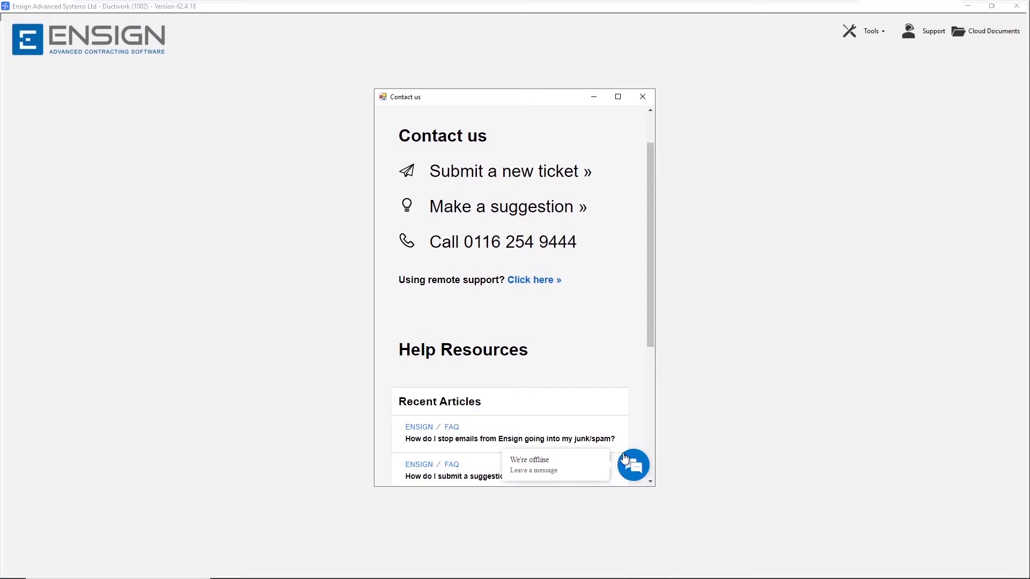
left_click(643, 96)
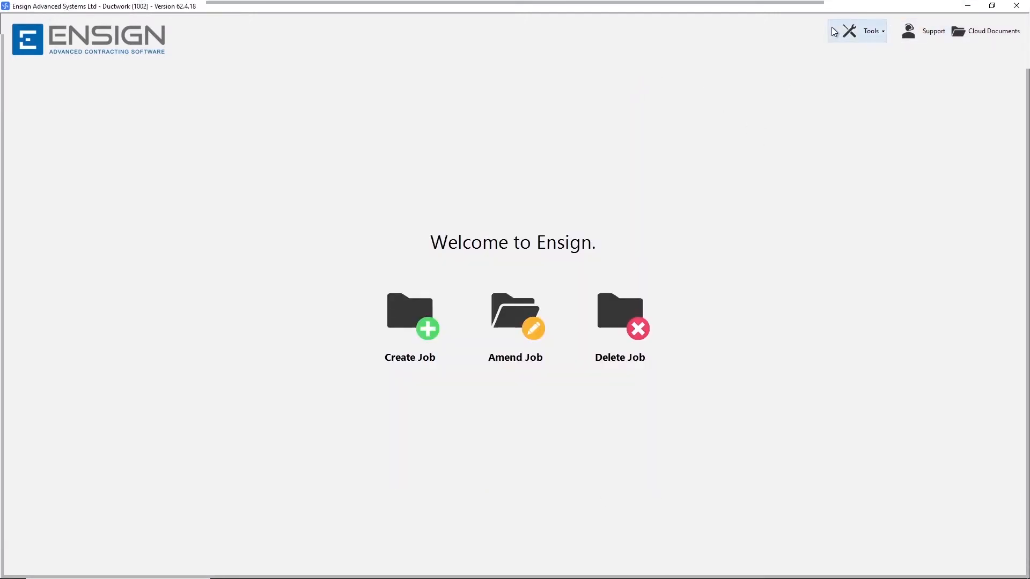
left_click(853, 33)
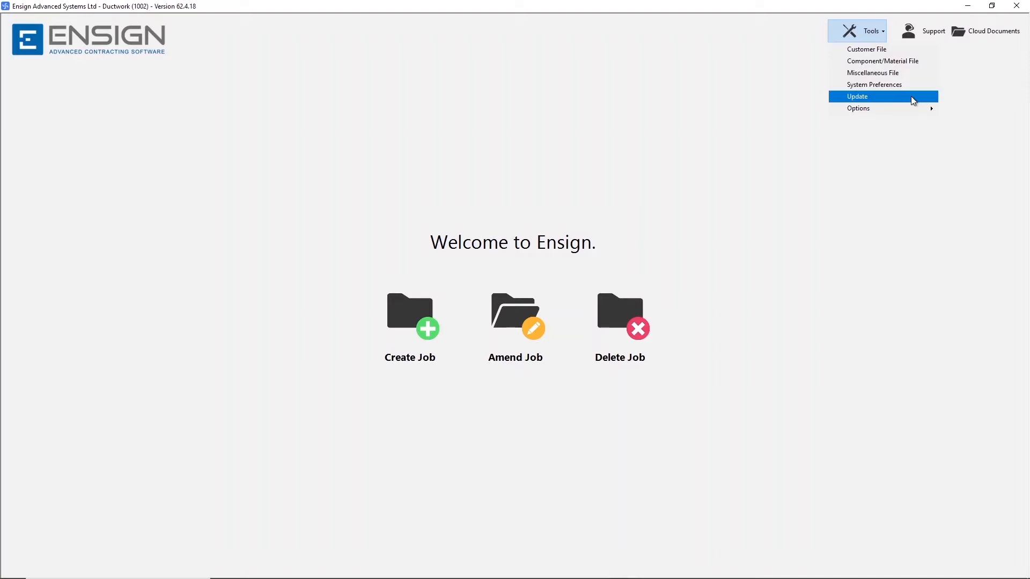
left_click(713, 93)
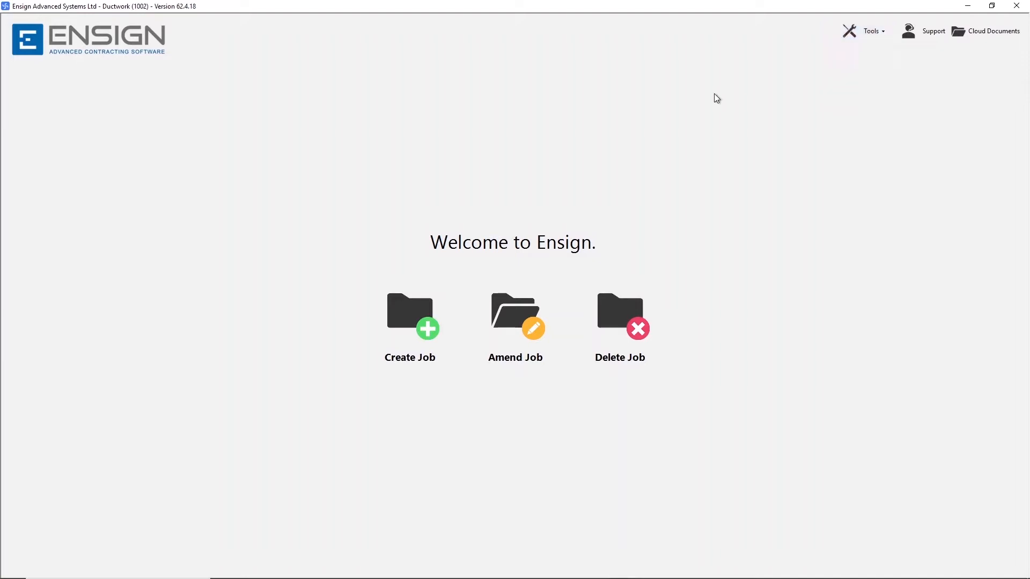
Create a new job with job code EQ001 and job name "Ensign Example Job", leaving the parent code empty.
left_click(416, 302)
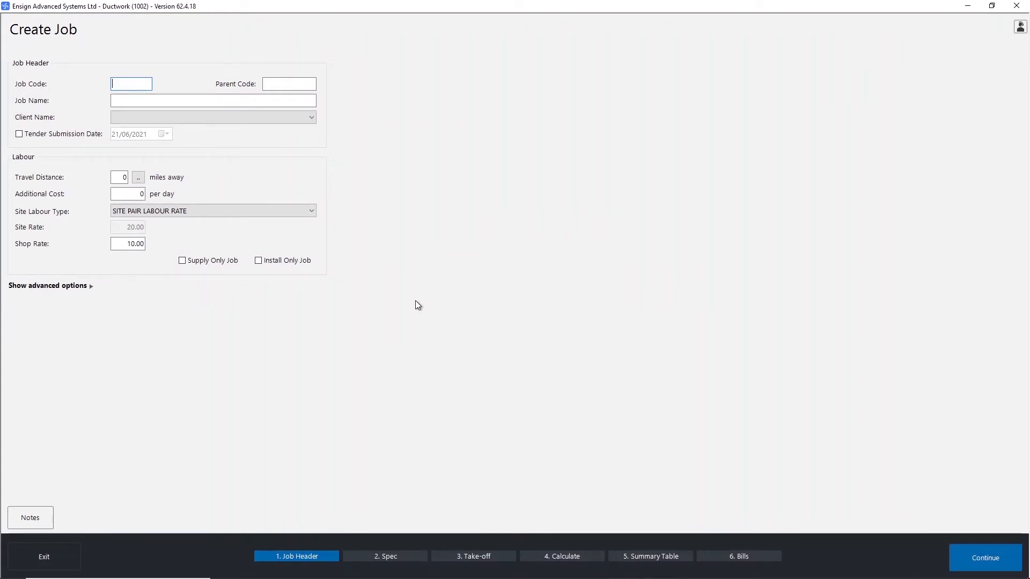
type("EQ001")
key("Left")
type("-")
key("BackSpace")
left_click(289, 84)
key("Tab")
type("E")
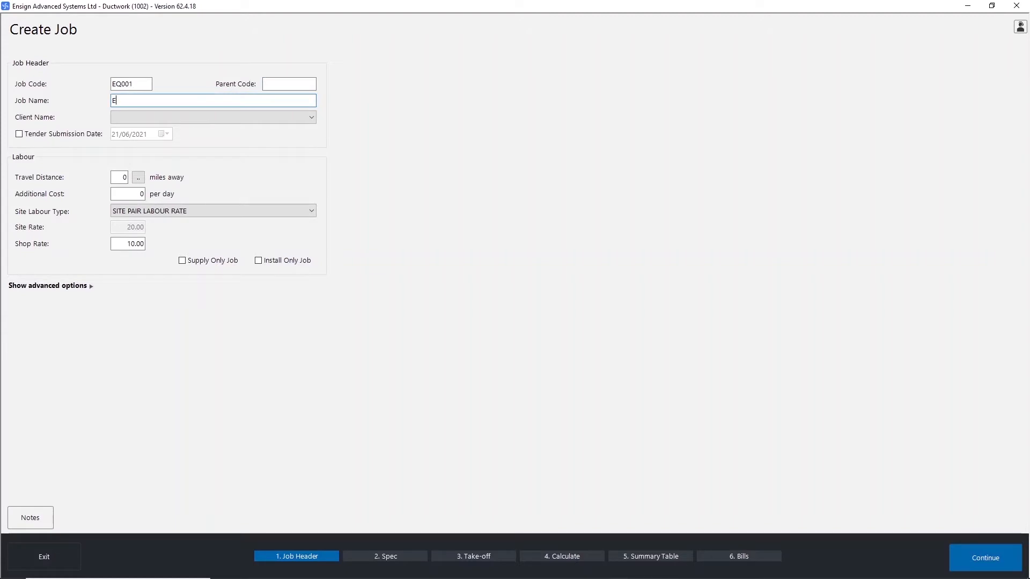
type("nsign Example Job")
Assign Ensign Advanced Systems Ltd as the client and enable a tender submission date of 30/06/2021.
left_click(275, 117)
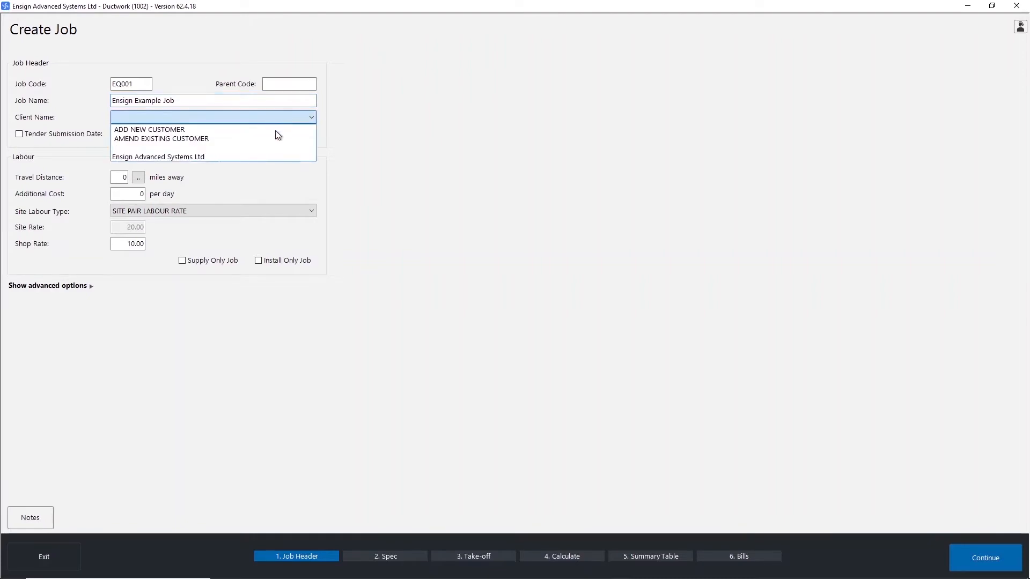
left_click(271, 156)
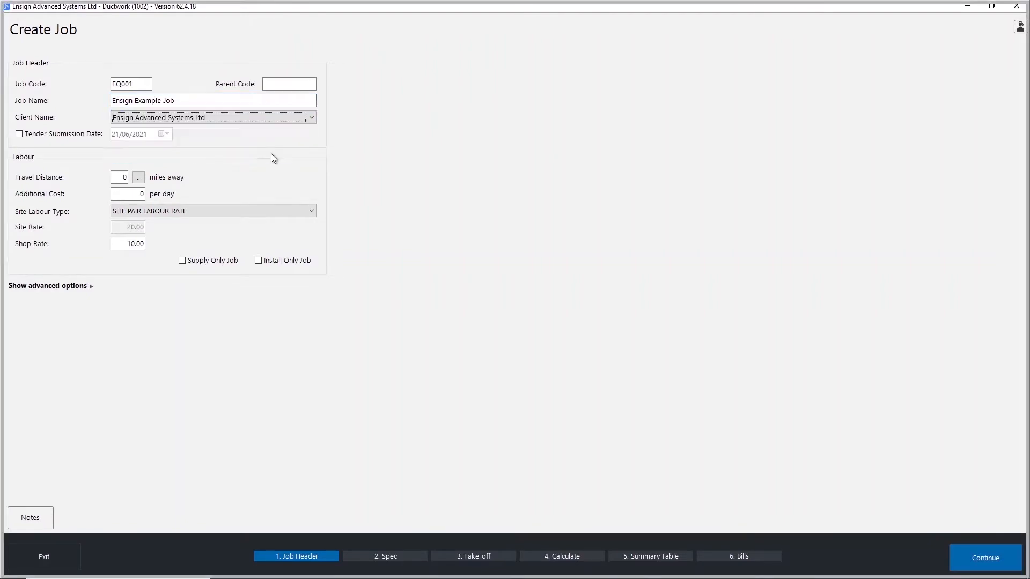
left_click(70, 135)
left_click(166, 134)
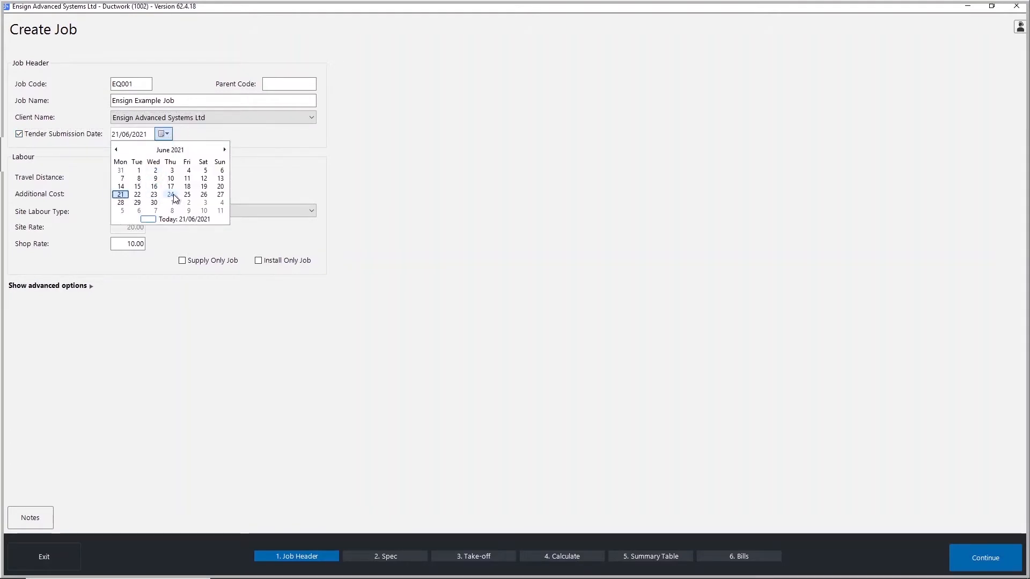
left_click(154, 203)
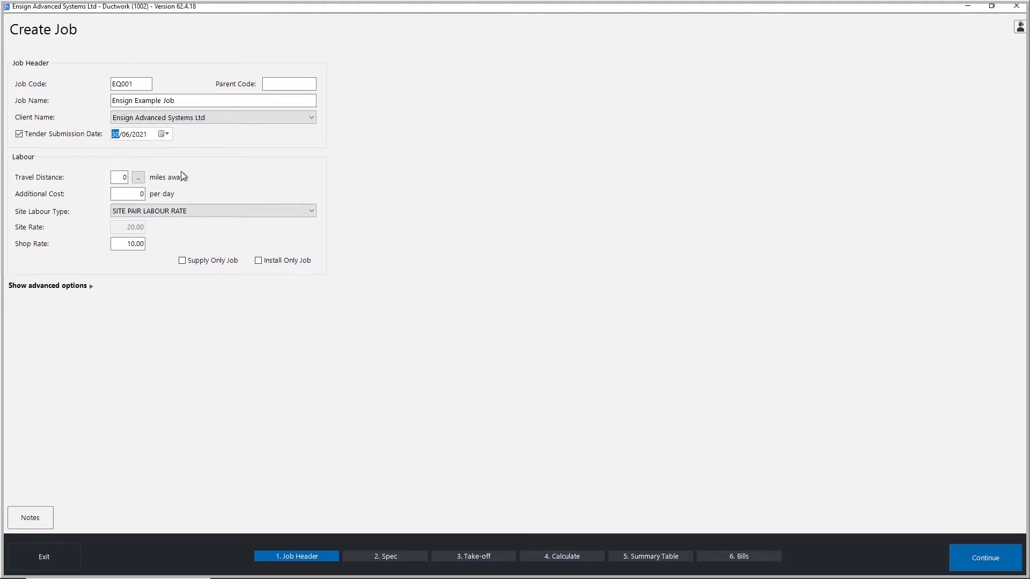
Set the out allowances for travel to a cost per mile of 0.45 and a lodge value of 400 per week.
left_click(141, 178)
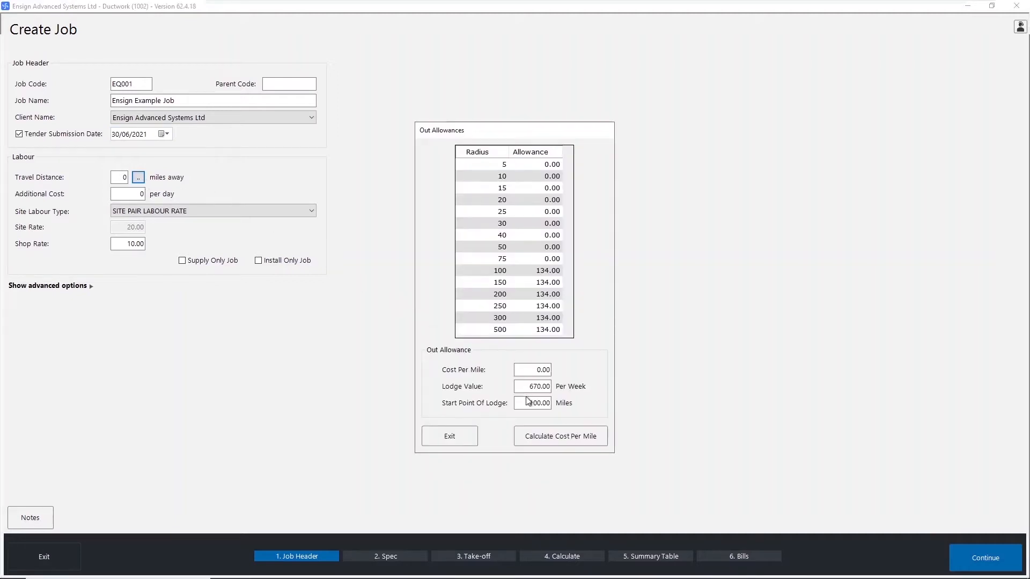
left_click_drag(530, 370, 588, 368)
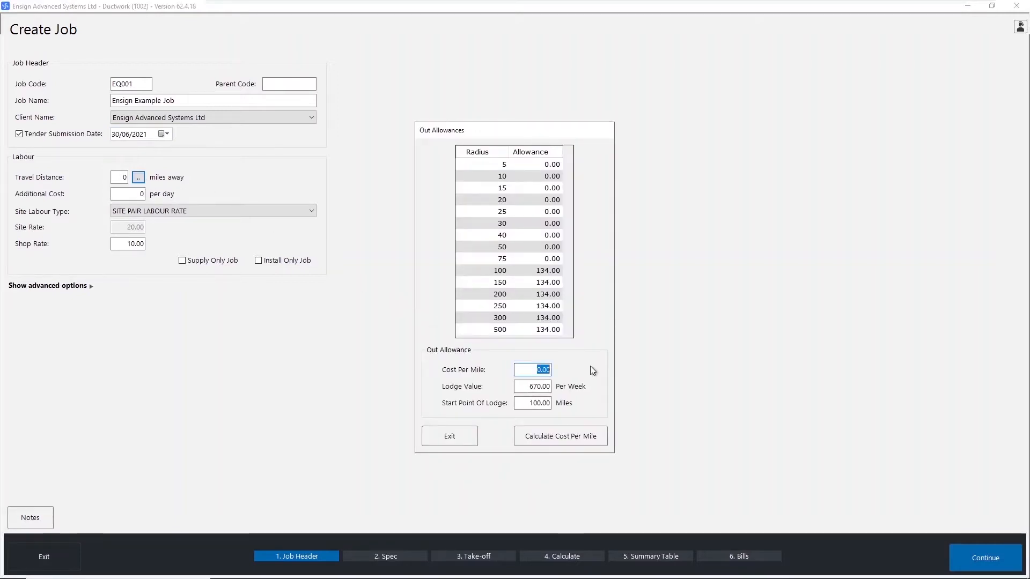
type(".45")
key("Tab")
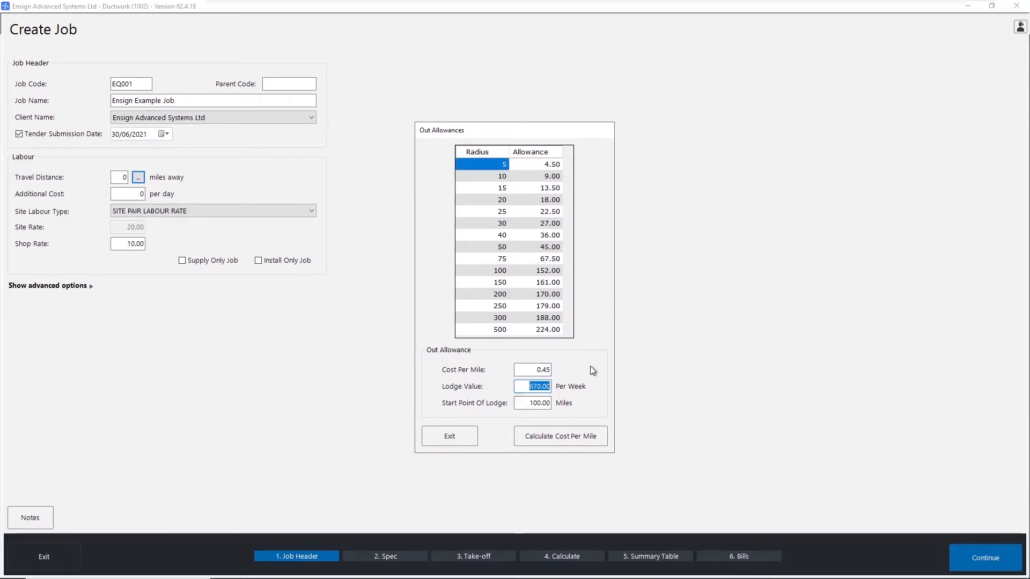
type("400")
left_click(458, 435)
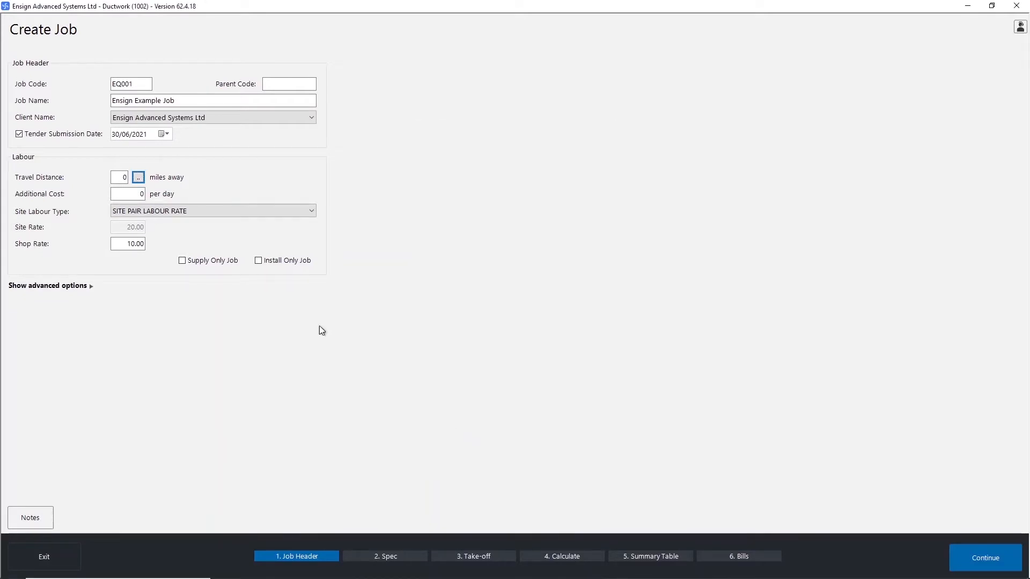
Set the job's travel distance to 50 miles, leaving the additional daily cost as it is.
left_click(120, 177)
type("50")
left_click(138, 192)
Try the special labour rate as the site labour type and switch back to the site pair labour rate.
left_click(305, 215)
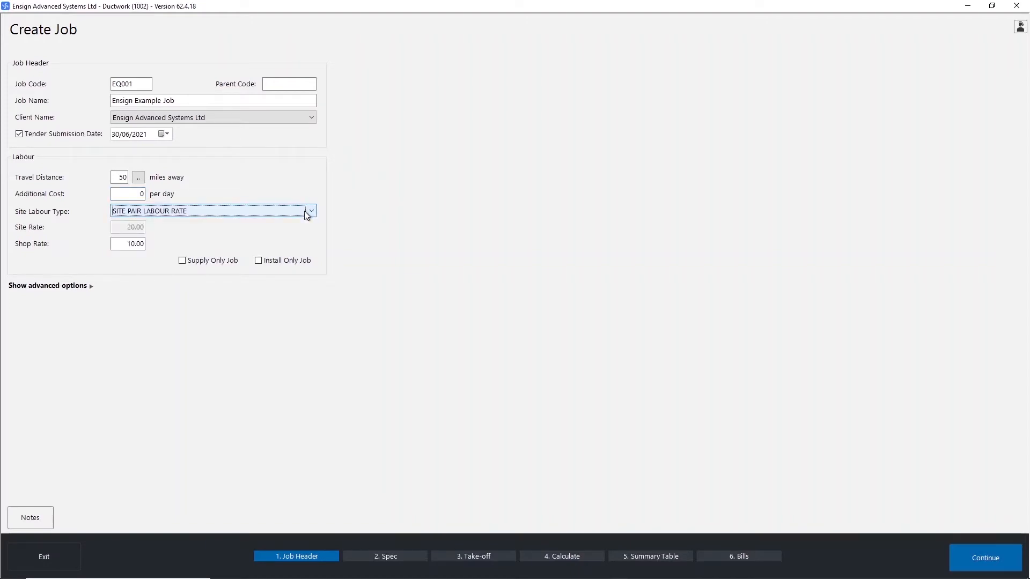
left_click(304, 211)
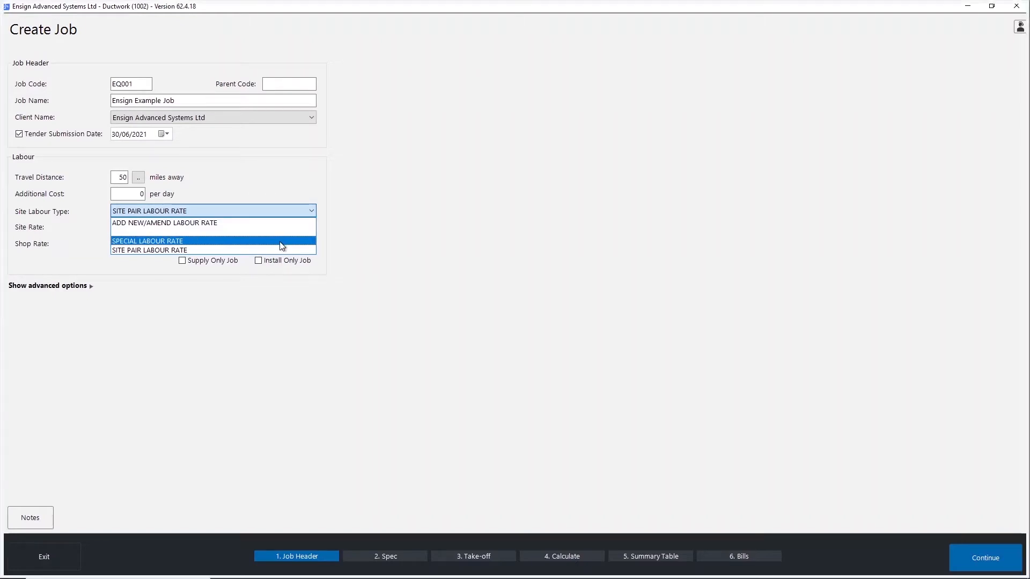
left_click(282, 242)
left_click(130, 226)
double_click(130, 227)
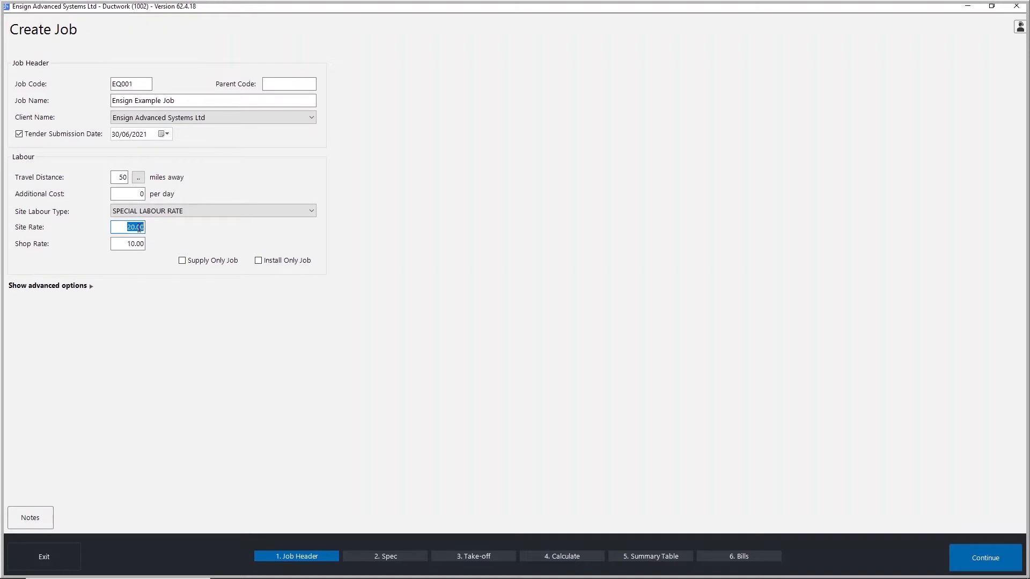
left_click(171, 210)
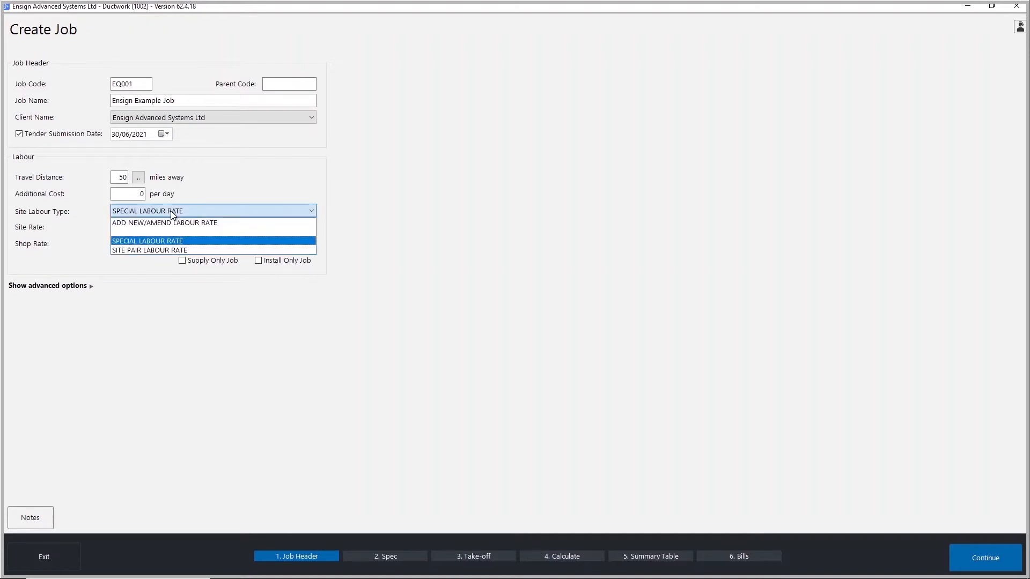
left_click(154, 250)
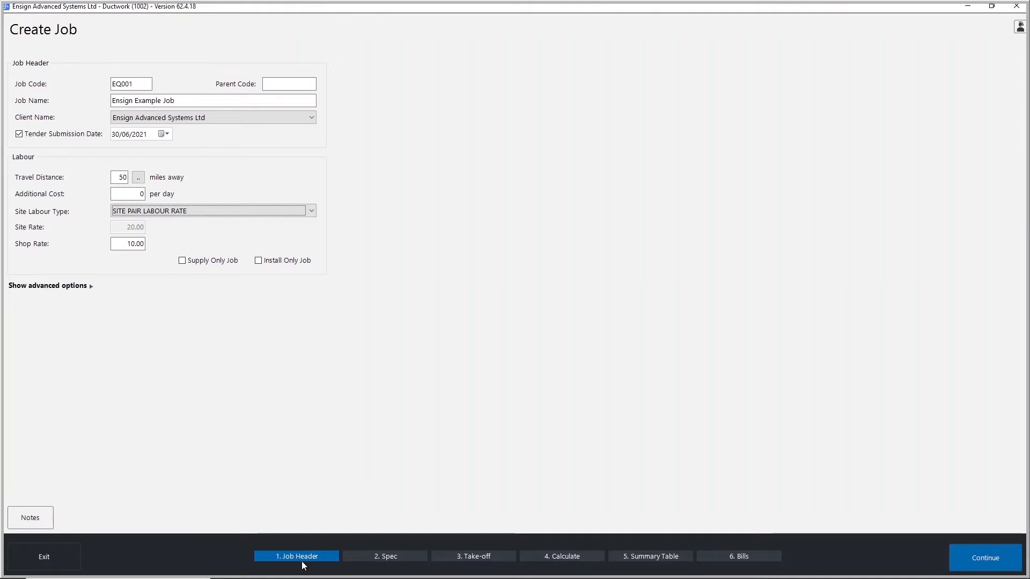
Continue past the job header and review the Level 1 Inspection/Servicing access door settings in the specification stage.
left_click(978, 556)
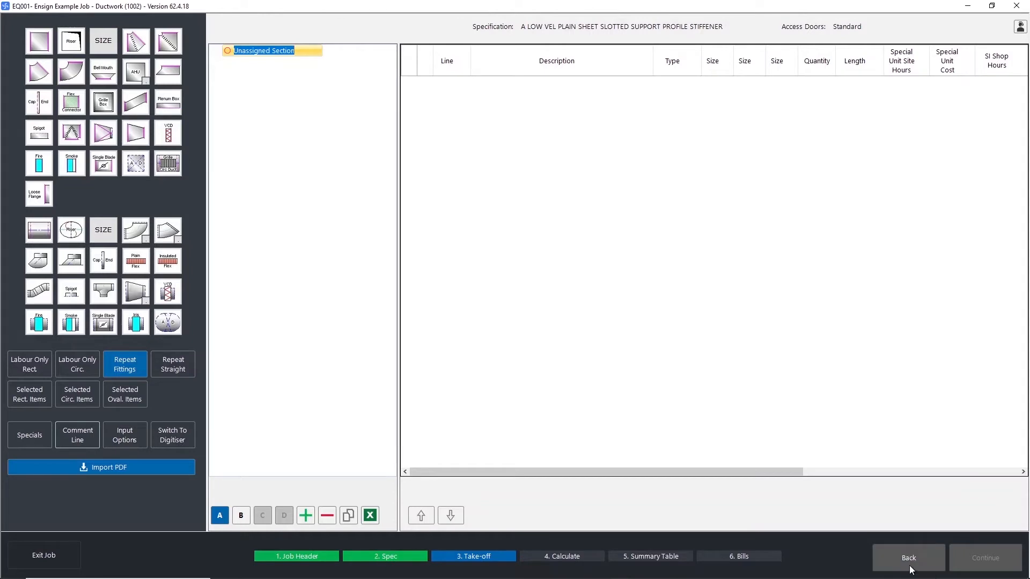
left_click(390, 558)
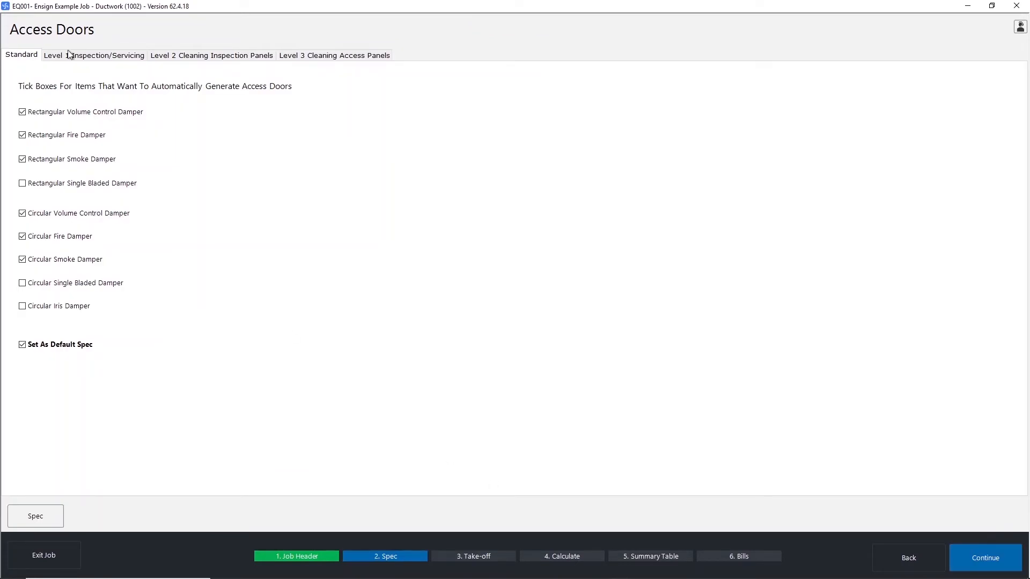
left_click(85, 60)
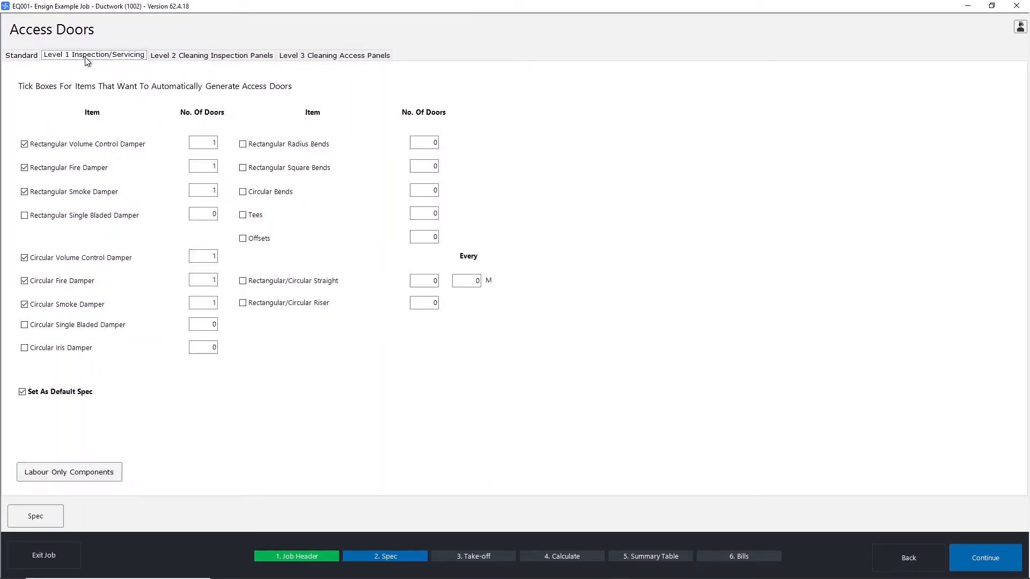
left_click(212, 168)
Browse the ductwork specifications and confirm A LOW VEL PLAIN SHEET SLOTTED SUPPORT PROFILE STIFFENER for the job.
left_click(37, 517)
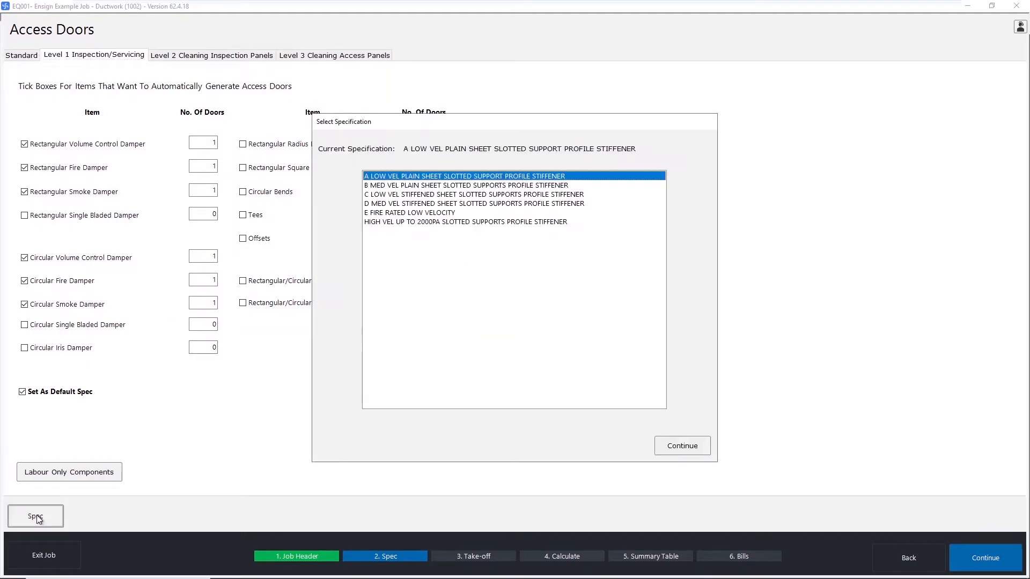
left_click(448, 195)
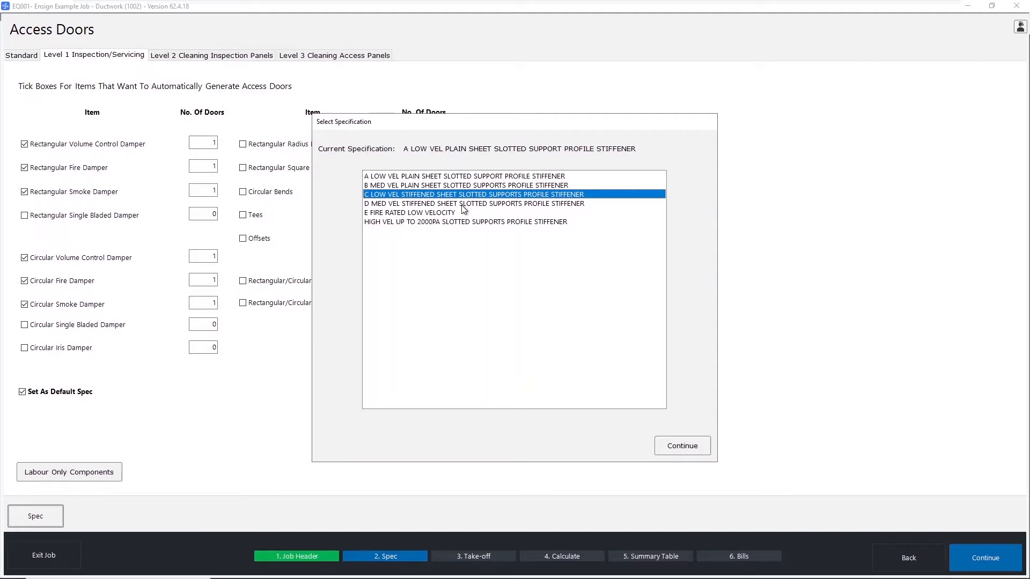
left_click(468, 222)
left_click(415, 214)
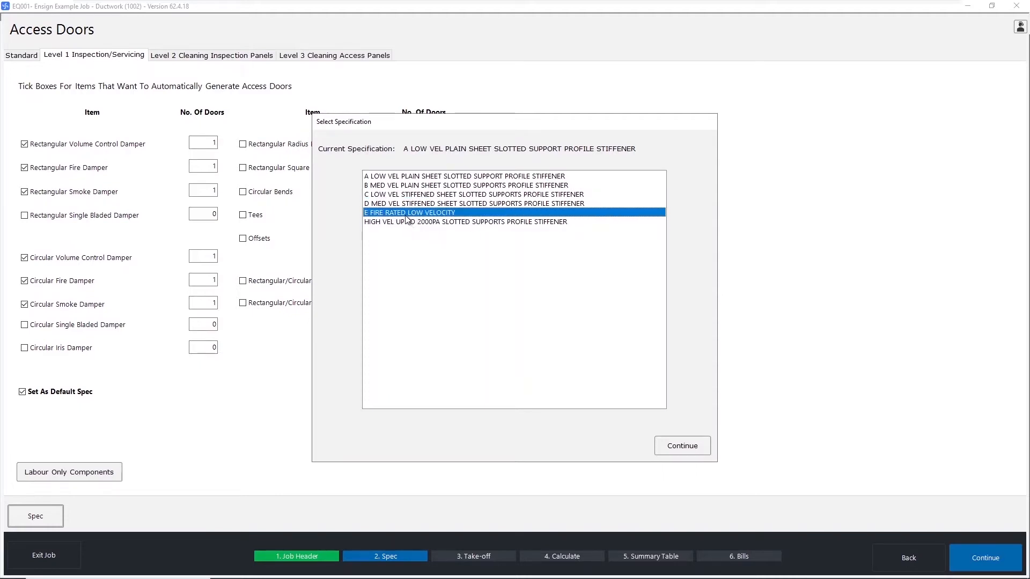
left_click(537, 177)
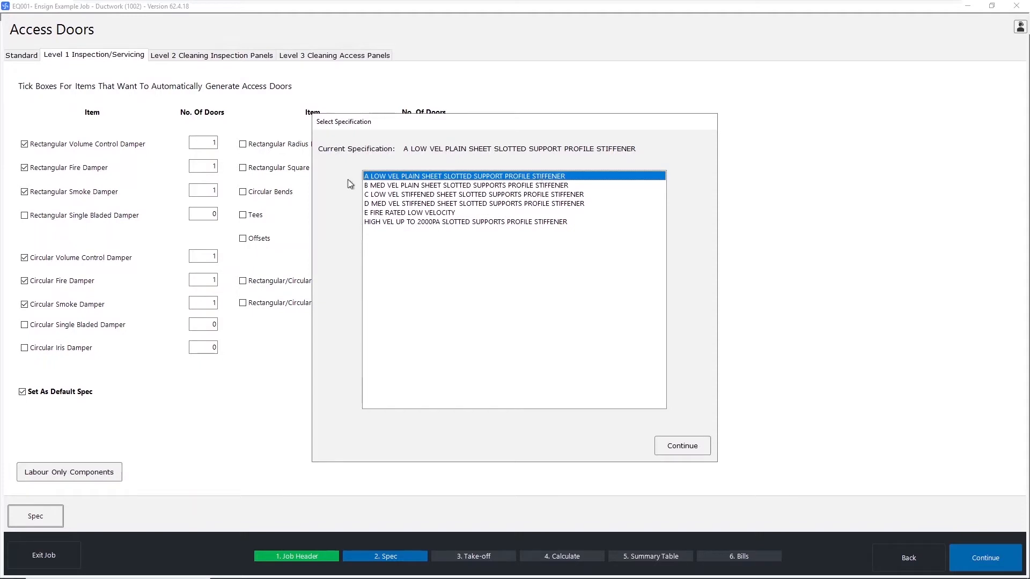
left_click(690, 446)
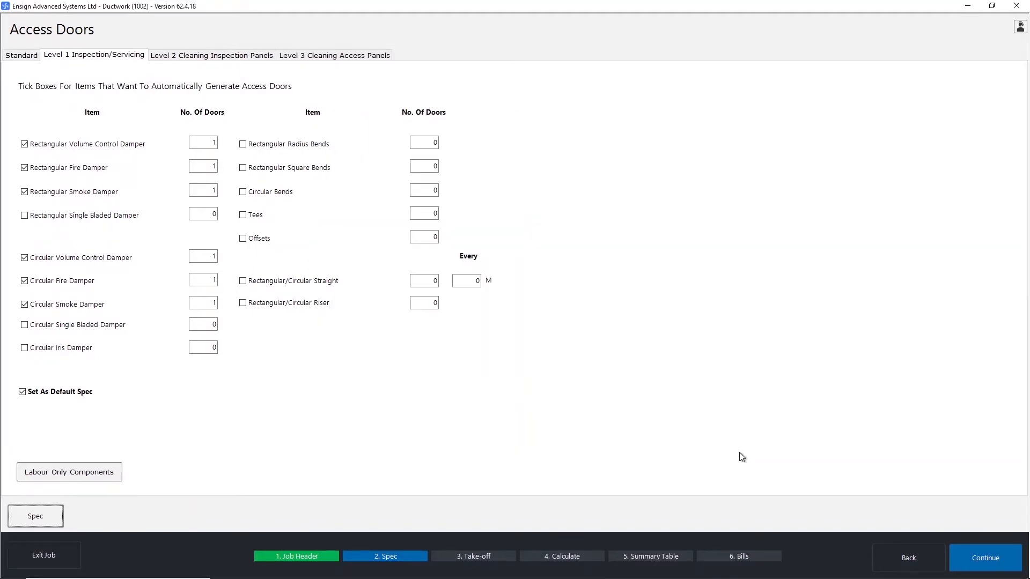
Choose the Standard access door settings and continue to the take-off.
left_click(24, 55)
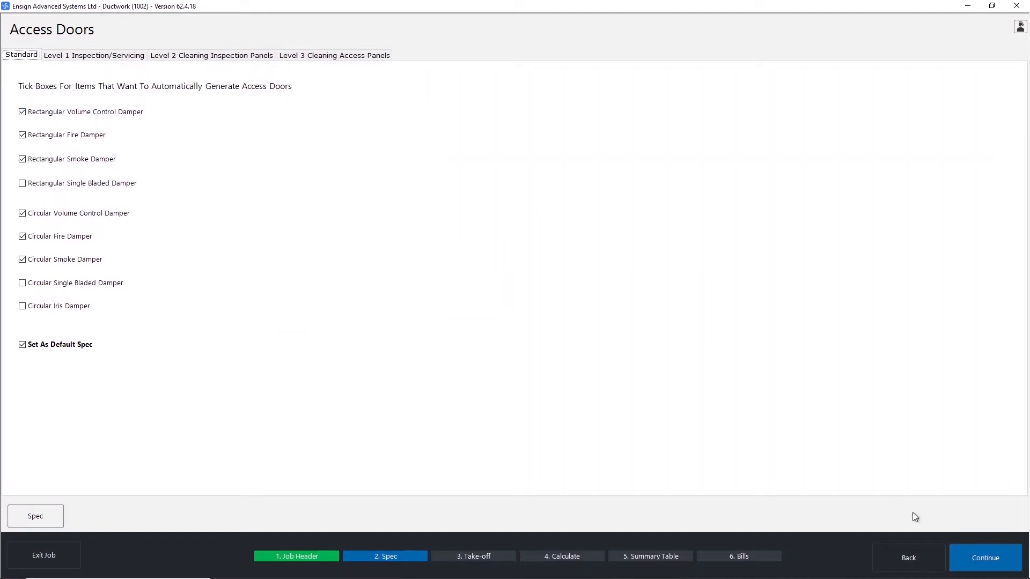
left_click(1005, 560)
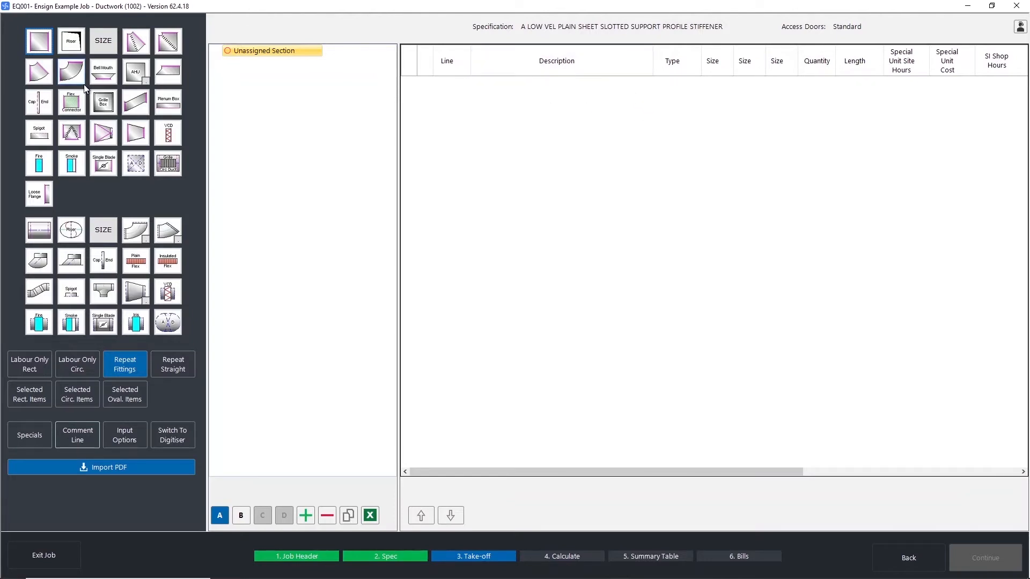
Rename the unassigned take-off section as "Ground Floor".
left_click(263, 52)
type("Ground Floor")
key("Return")
left_click(265, 52)
double_click(265, 52)
left_click(279, 73)
Create a level B section under Ground Floor and name it "Supply".
left_click(240, 515)
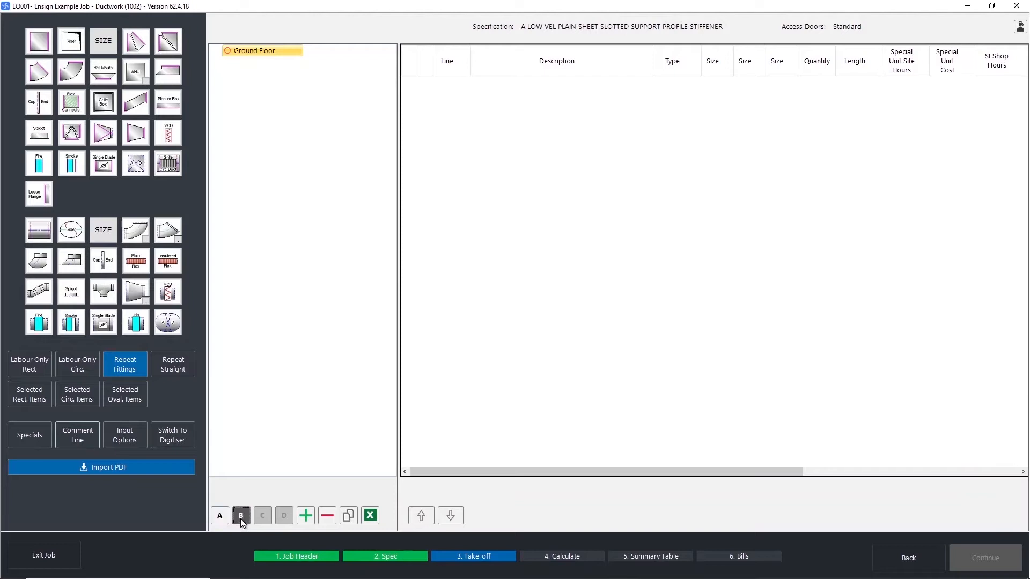
left_click(305, 515)
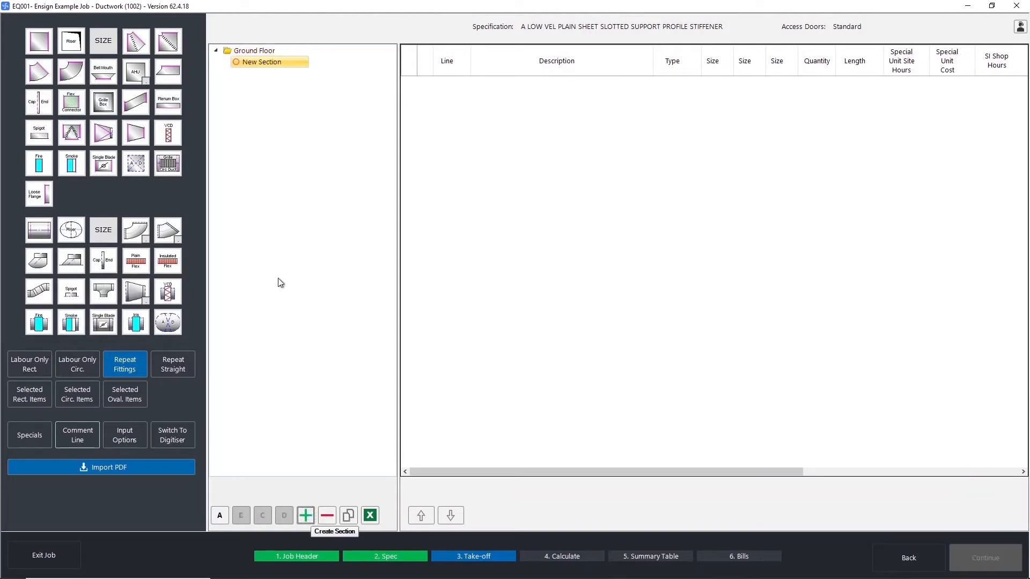
left_click(241, 51)
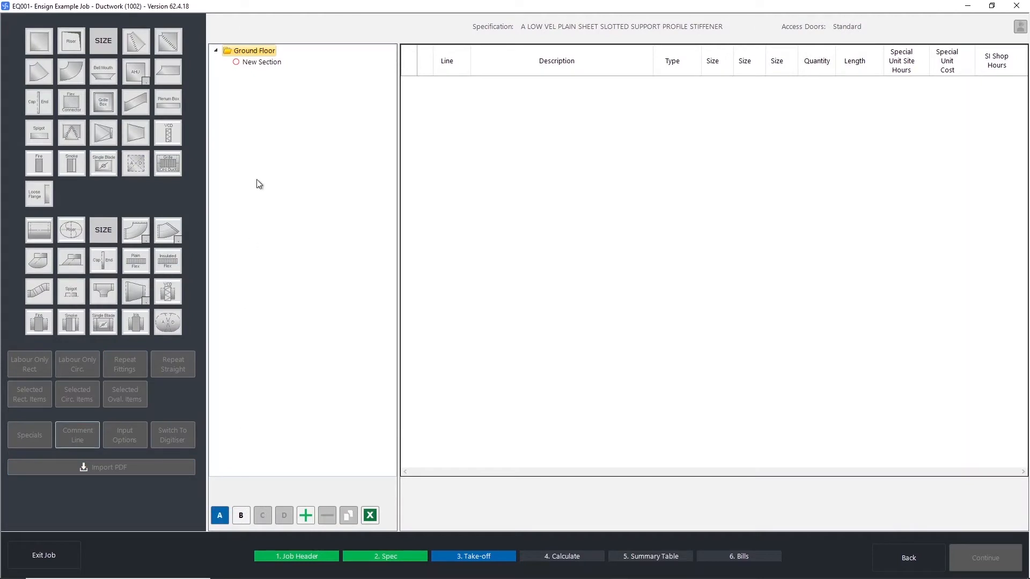
left_click(265, 63)
left_click(266, 63)
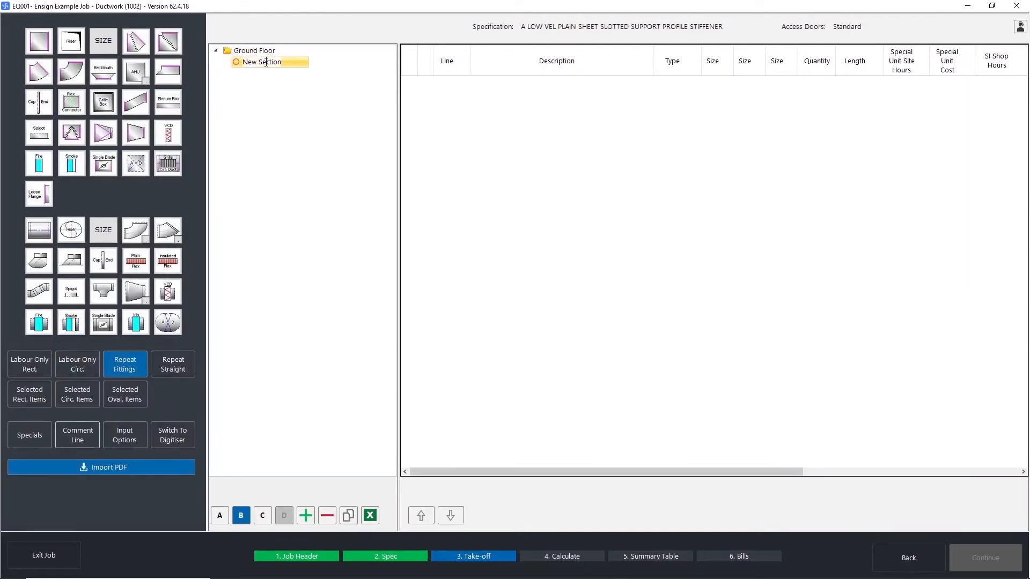
type("Supply")
key("Return")
Add a second level B section under Ground Floor and name it "Extract".
left_click(306, 515)
type("E")
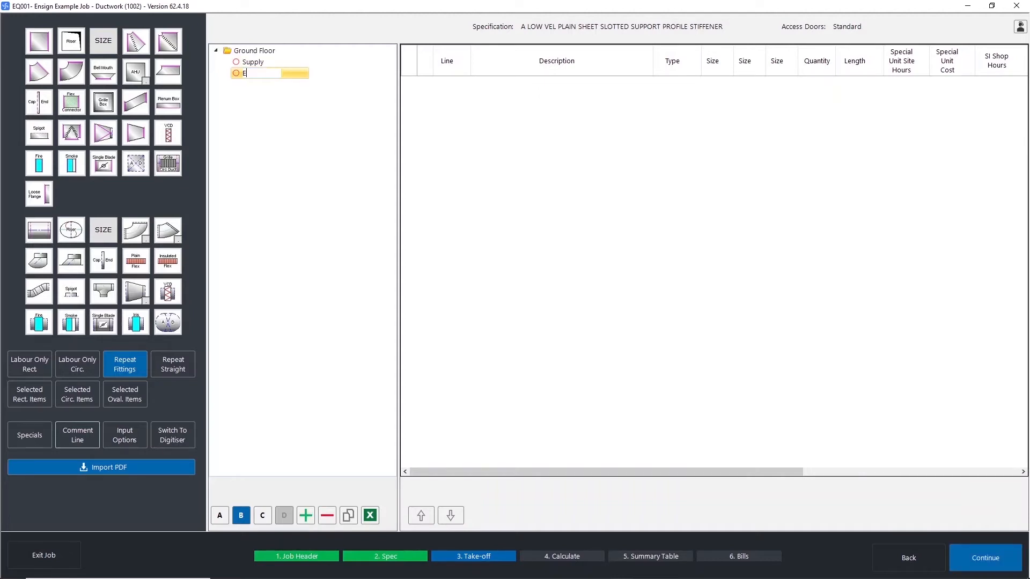
type("xtract")
key("Return")
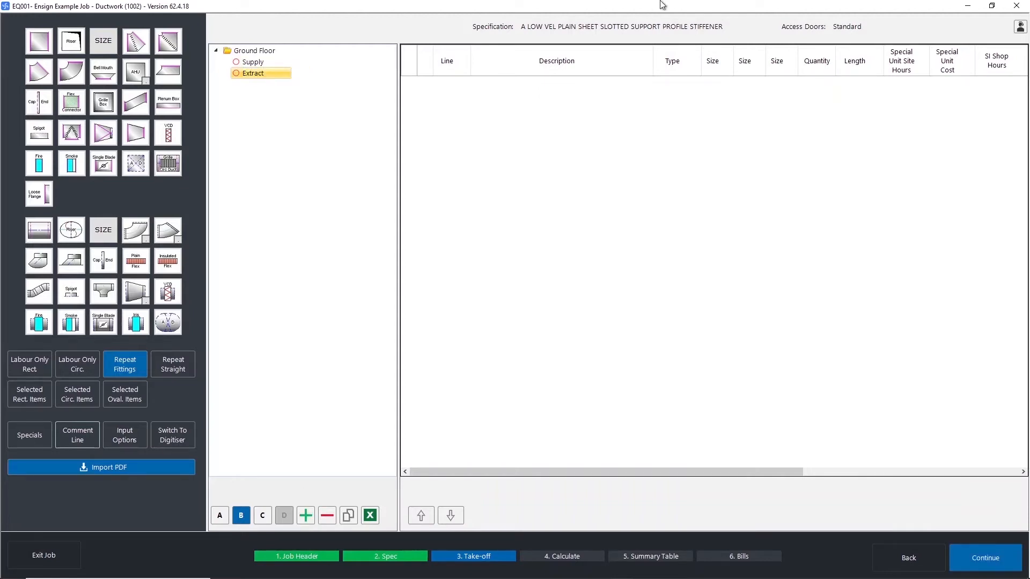
Duplicate the Ground Floor section together with its Supply and Extract subsections.
left_click(253, 63)
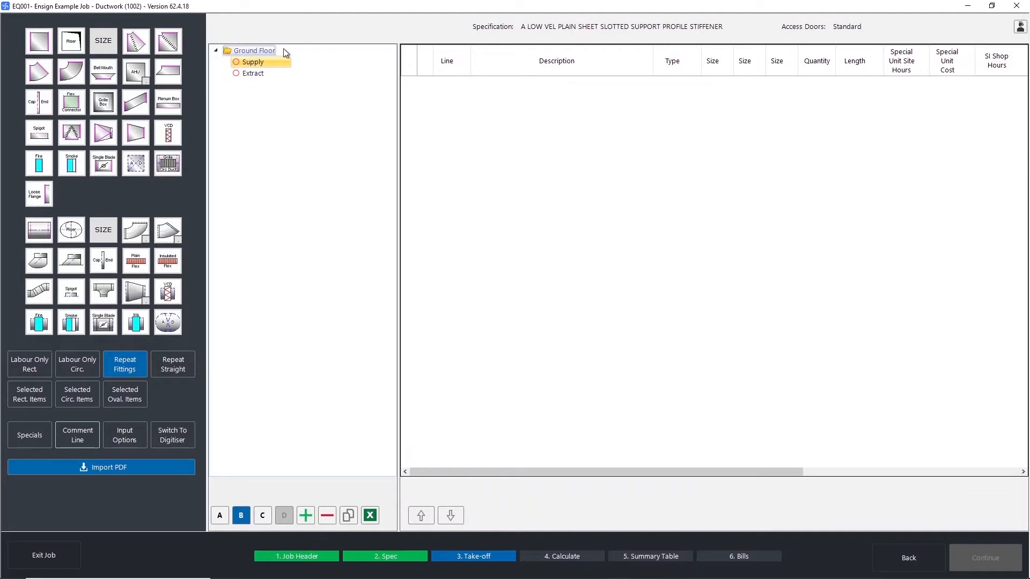
left_click(251, 51)
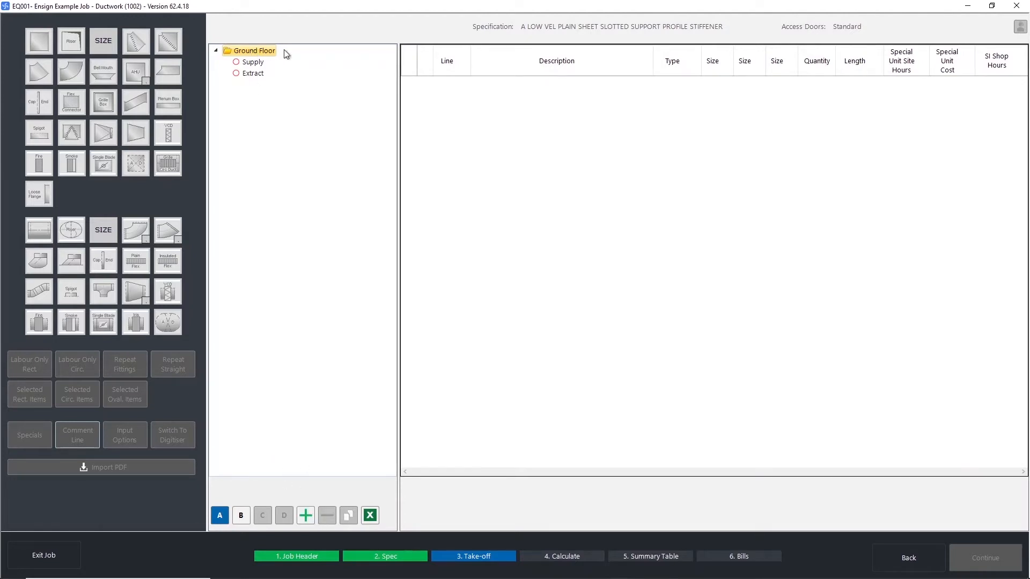
right_click(229, 51)
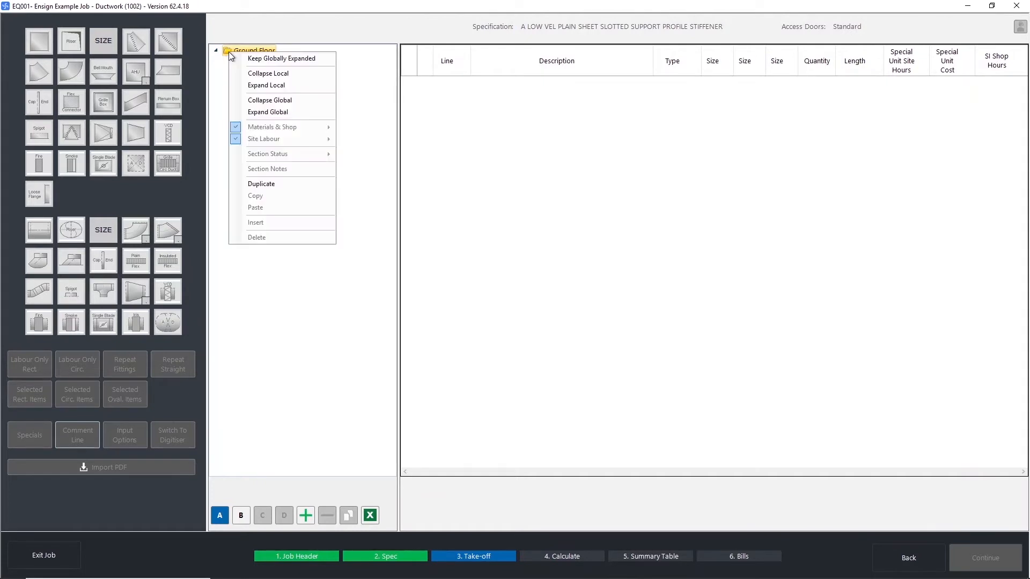
left_click(261, 184)
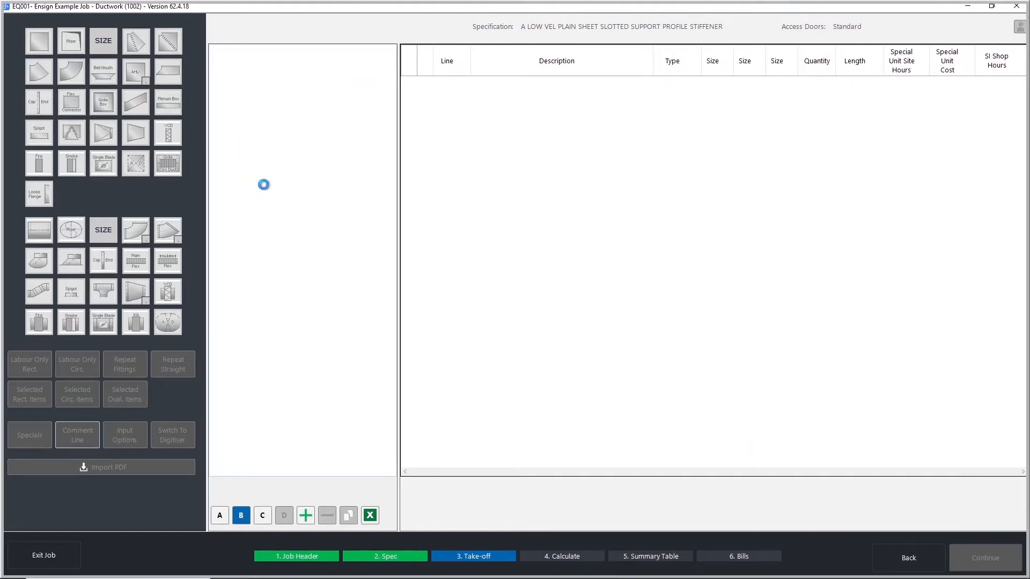
left_click(217, 51)
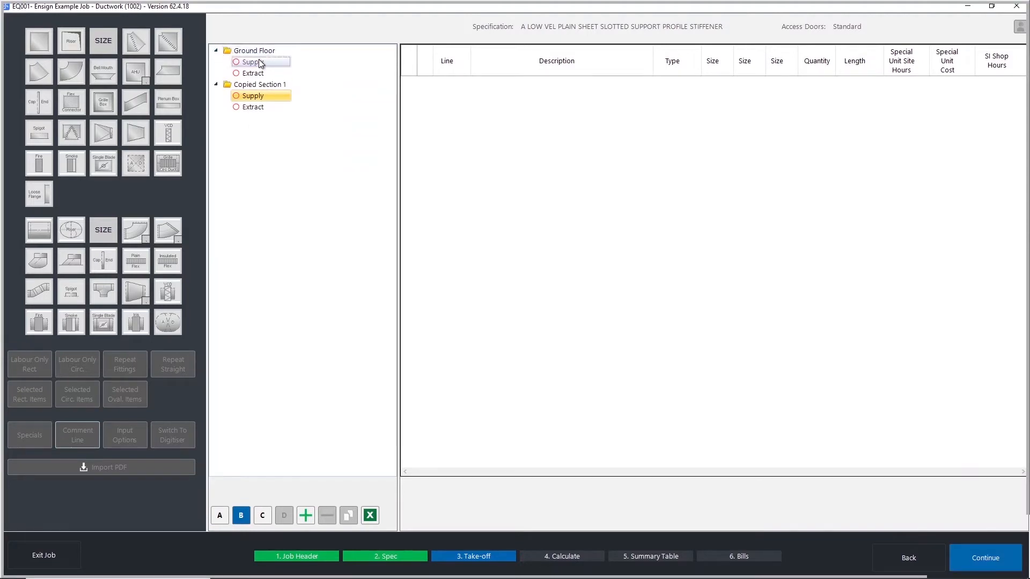
Rename the copied section as "First Floor".
left_click(258, 85)
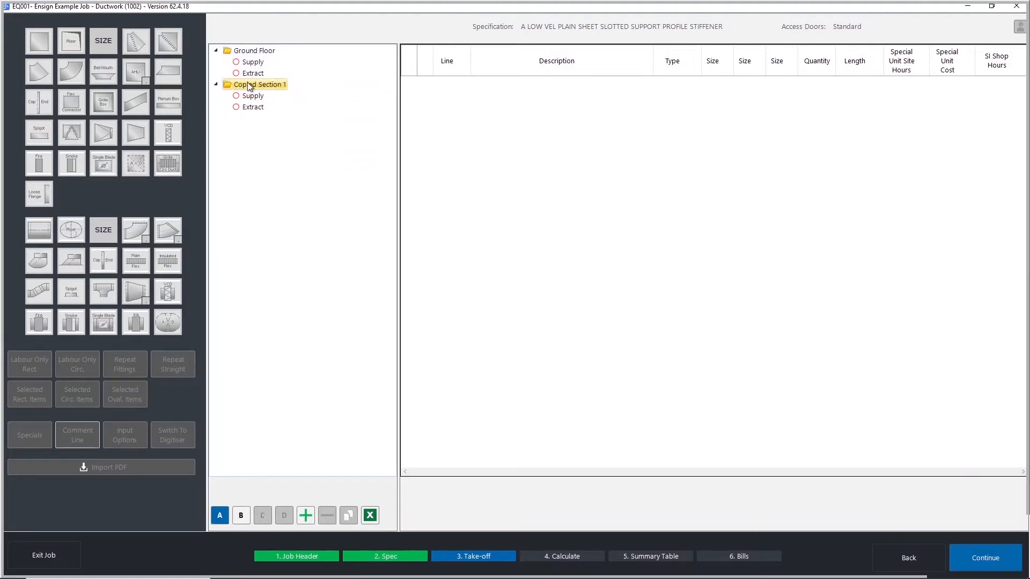
left_click(255, 85)
key("ctrl+a")
type("First Floo")
key("Return")
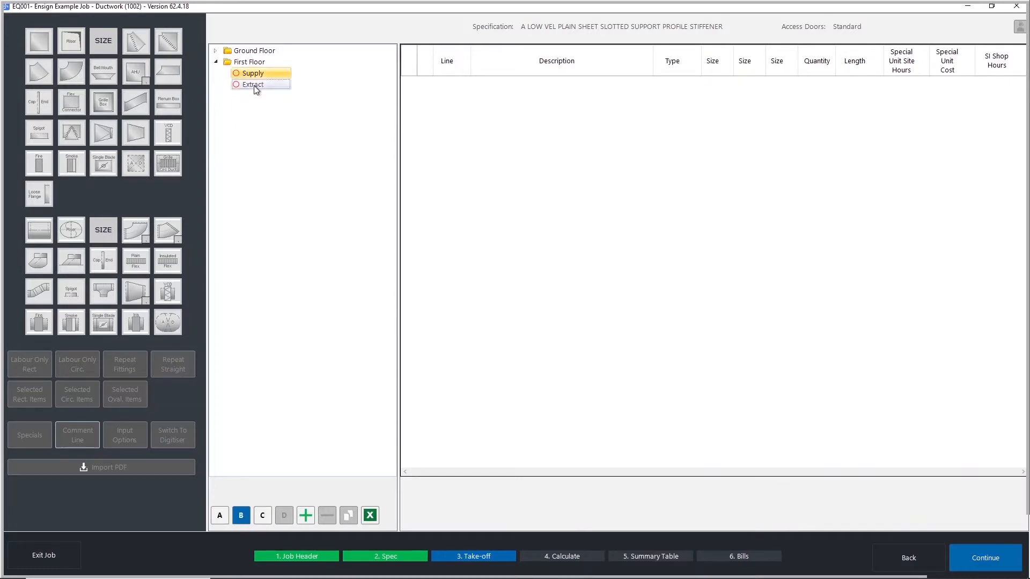
Duplicate the First Floor section together with its subsections.
left_click(248, 63)
right_click(249, 63)
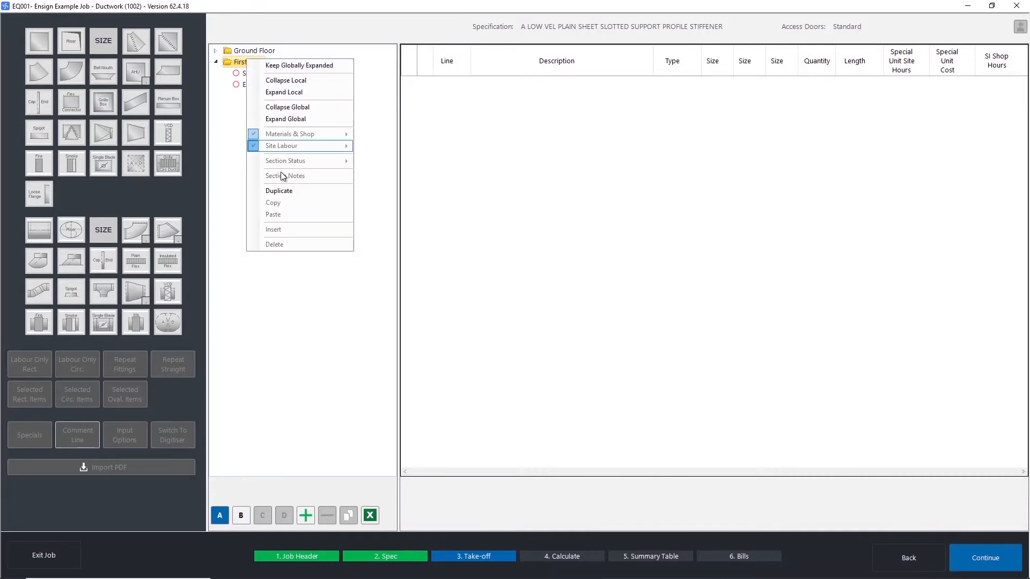
left_click(275, 194)
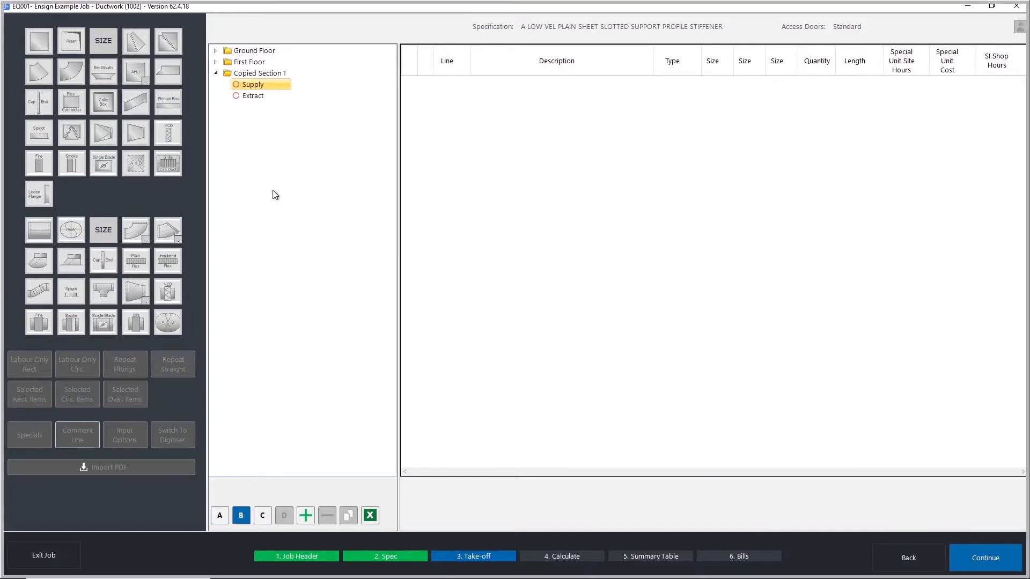
left_click(250, 75)
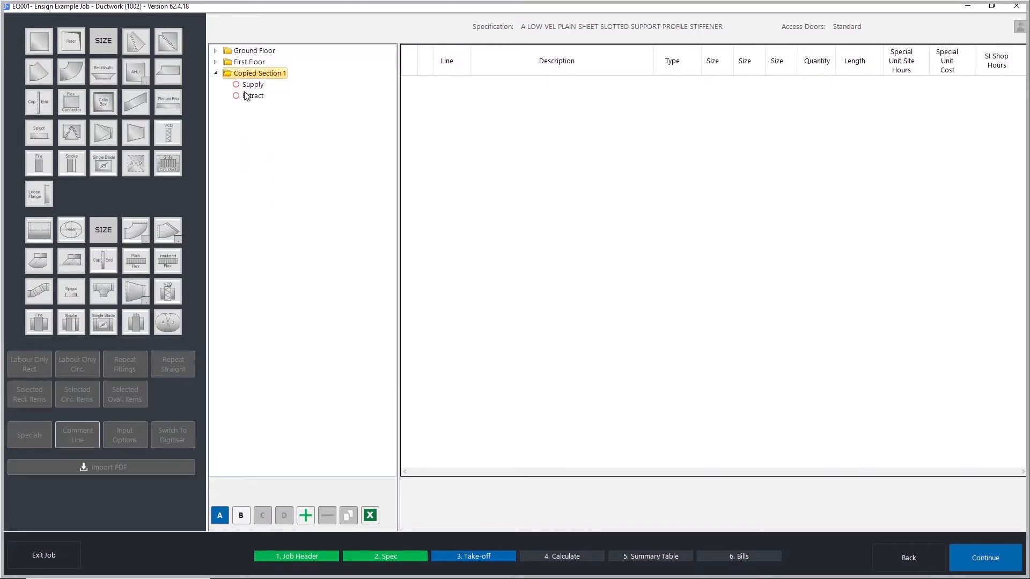
right_click(250, 75)
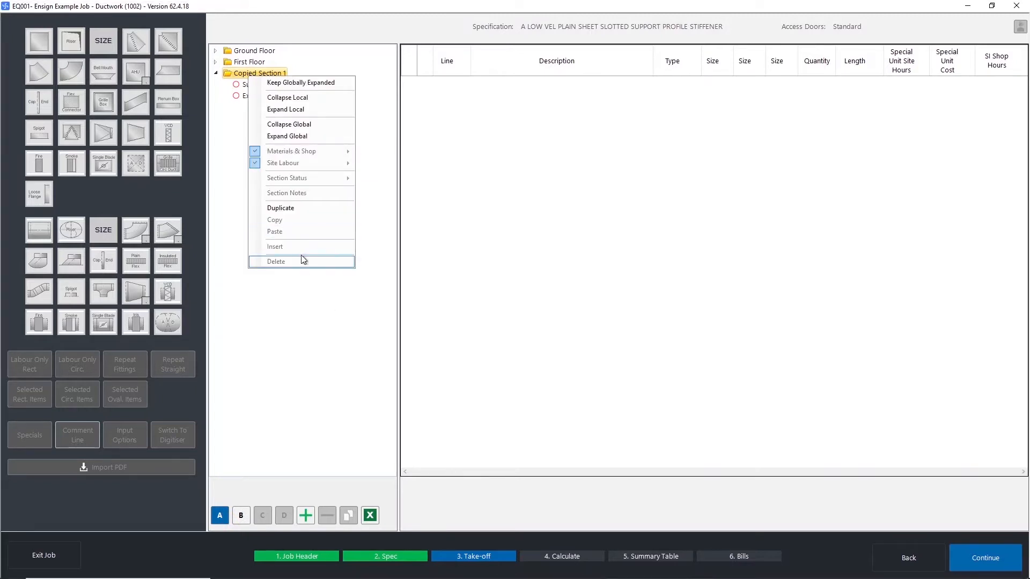
left_click(248, 52)
right_click(247, 52)
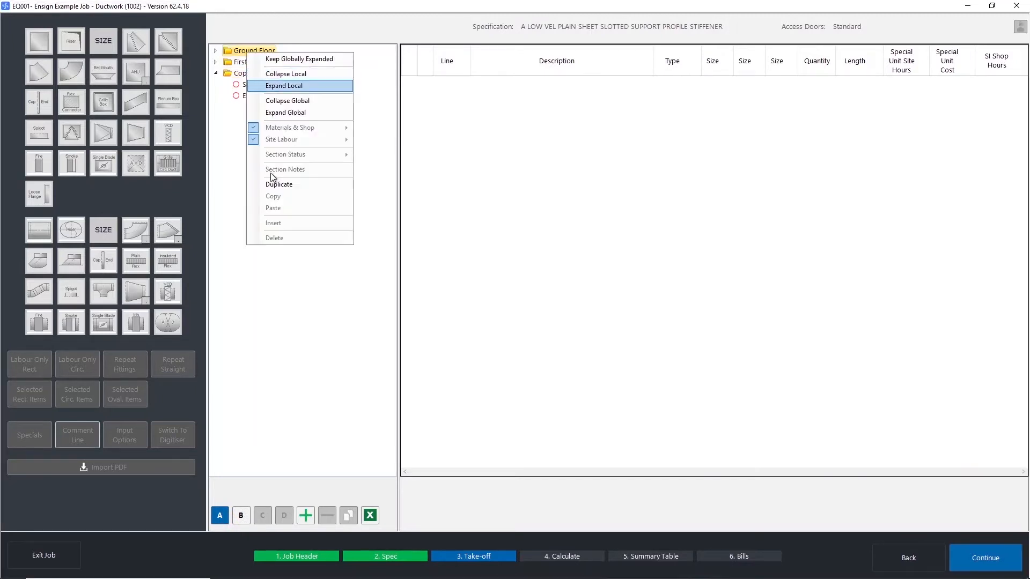
left_click(317, 315)
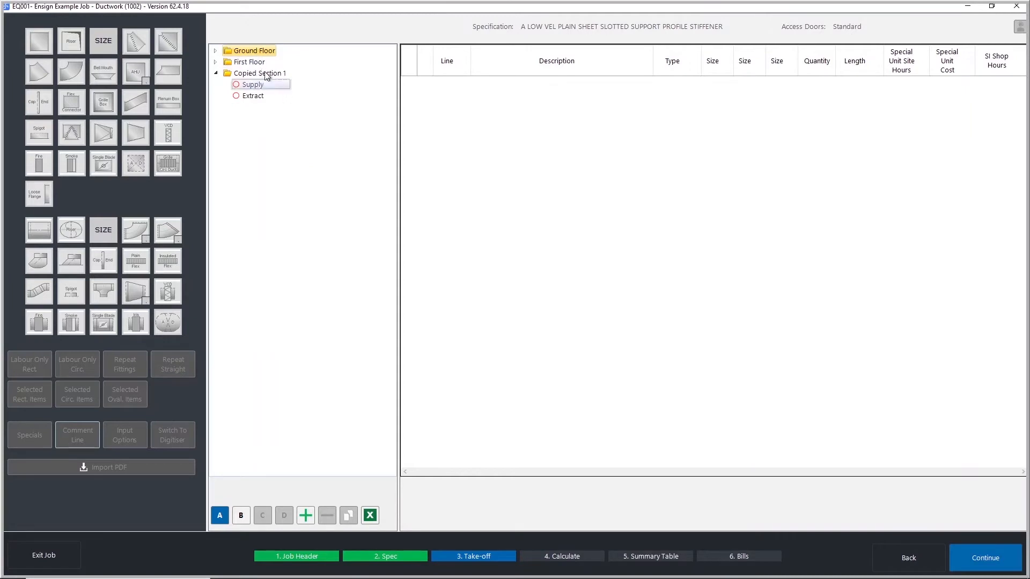
Delete the Extract and Supply subsections of the copied section, confirming each deletion.
left_click(257, 98)
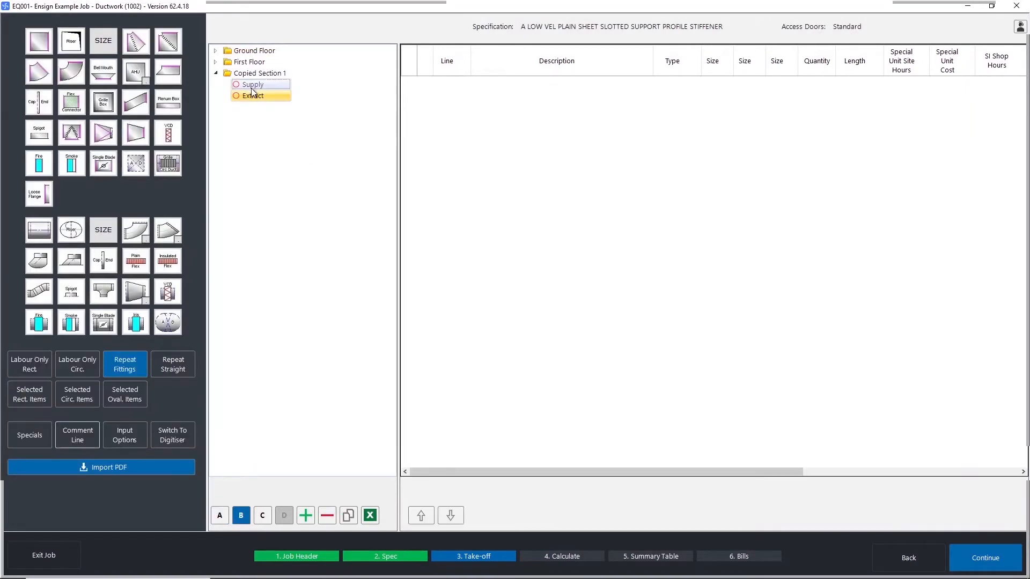
right_click(249, 95)
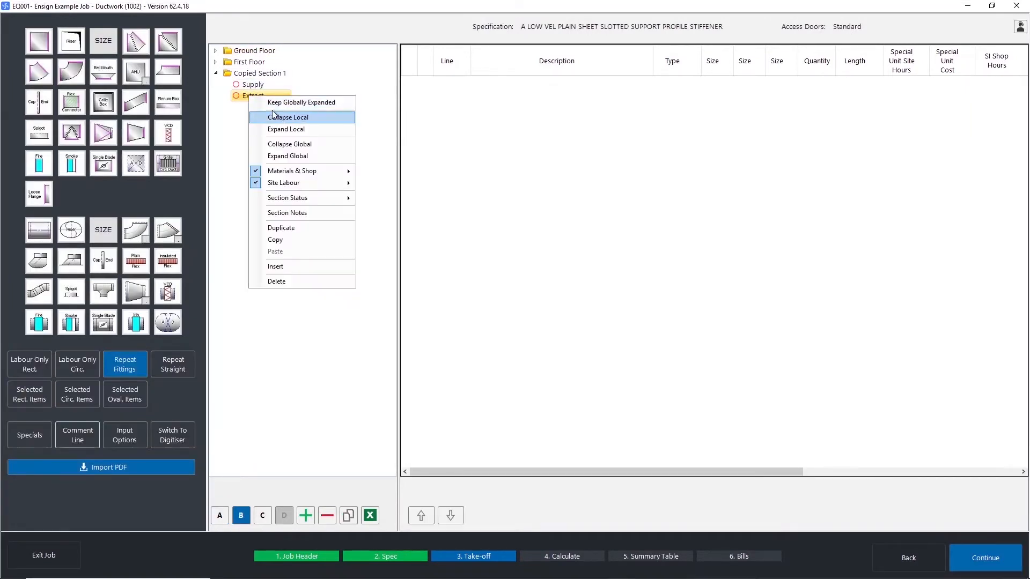
left_click(277, 282)
left_click(548, 338)
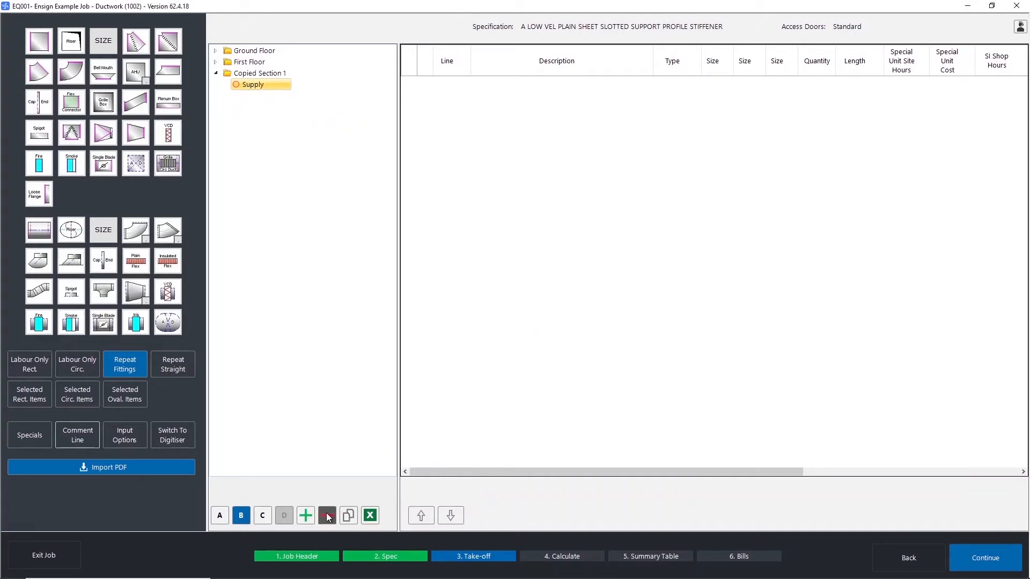
left_click(327, 515)
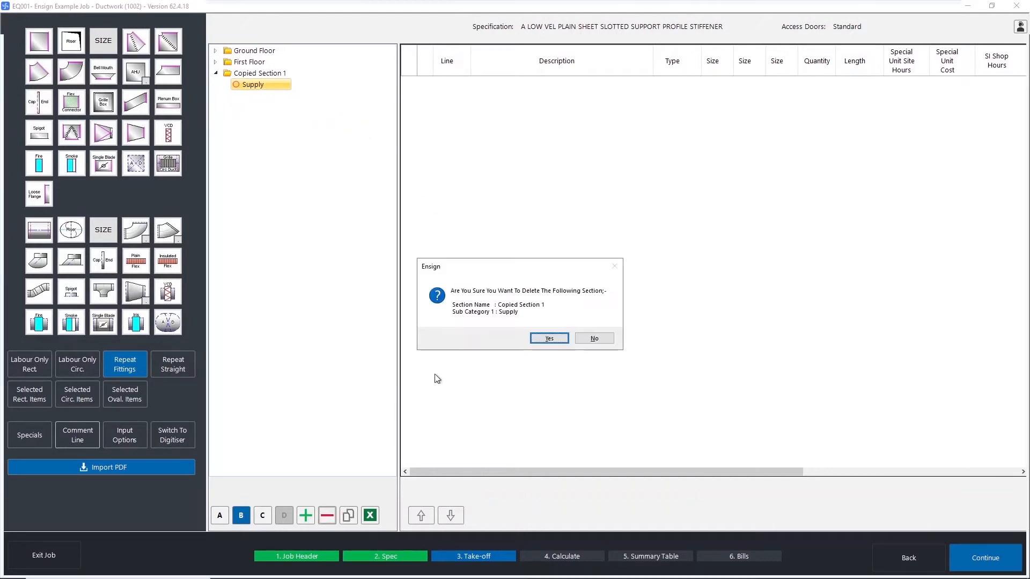
left_click_drag(480, 266, 364, 60)
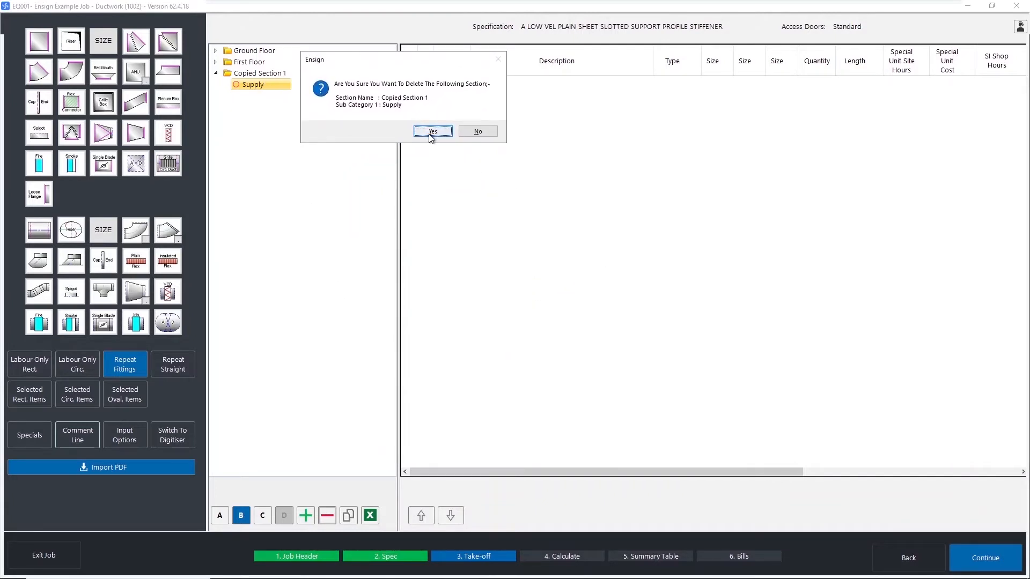
left_click(432, 133)
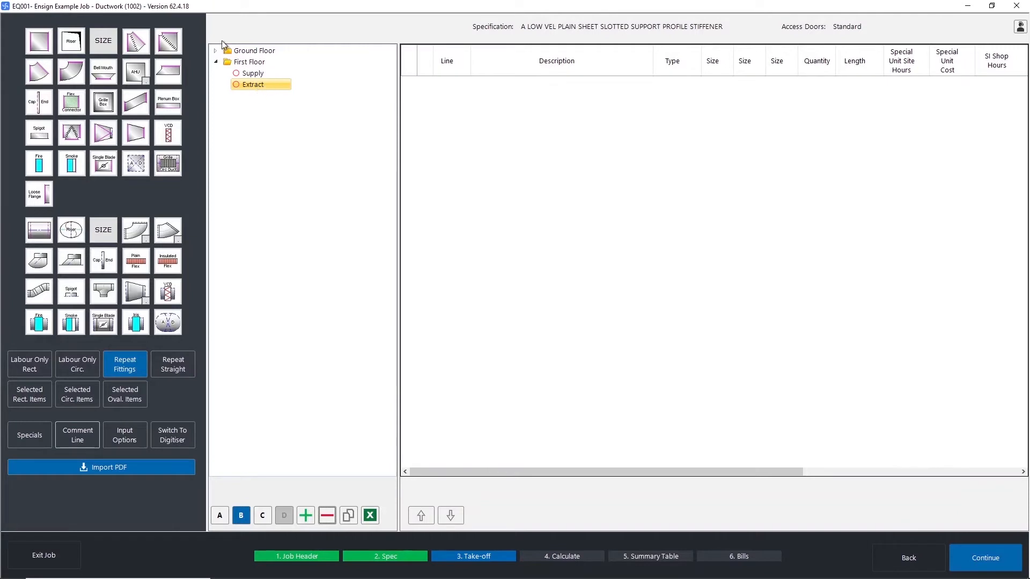
Turn on Keep Globally Expanded for the section tree.
right_click(324, 75)
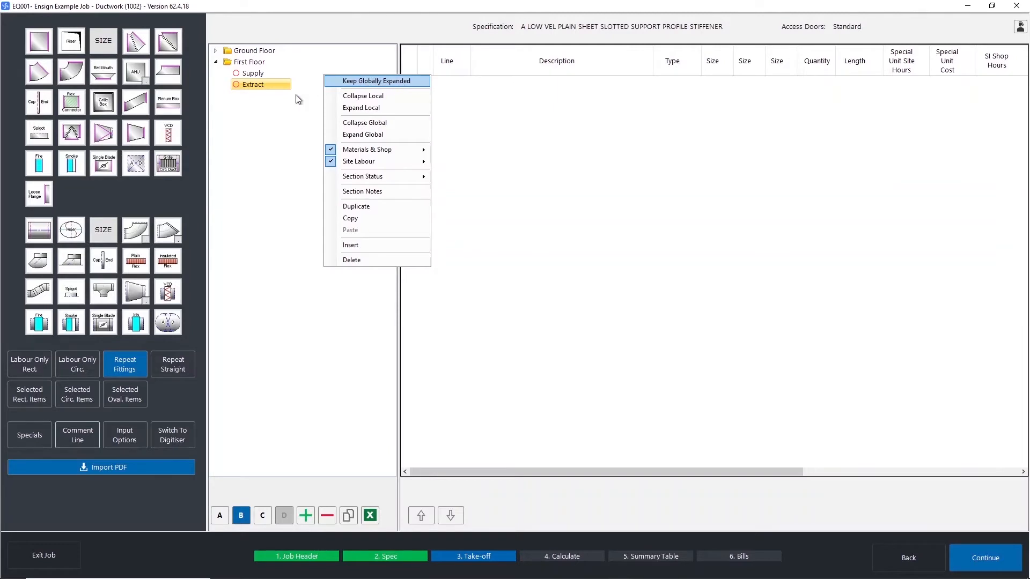
left_click(276, 109)
right_click(275, 109)
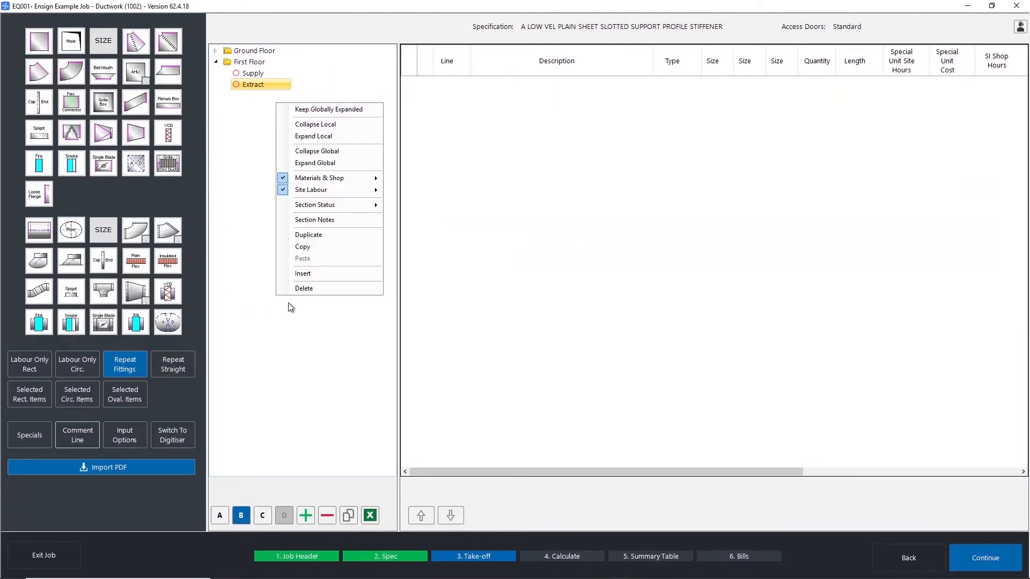
left_click(327, 114)
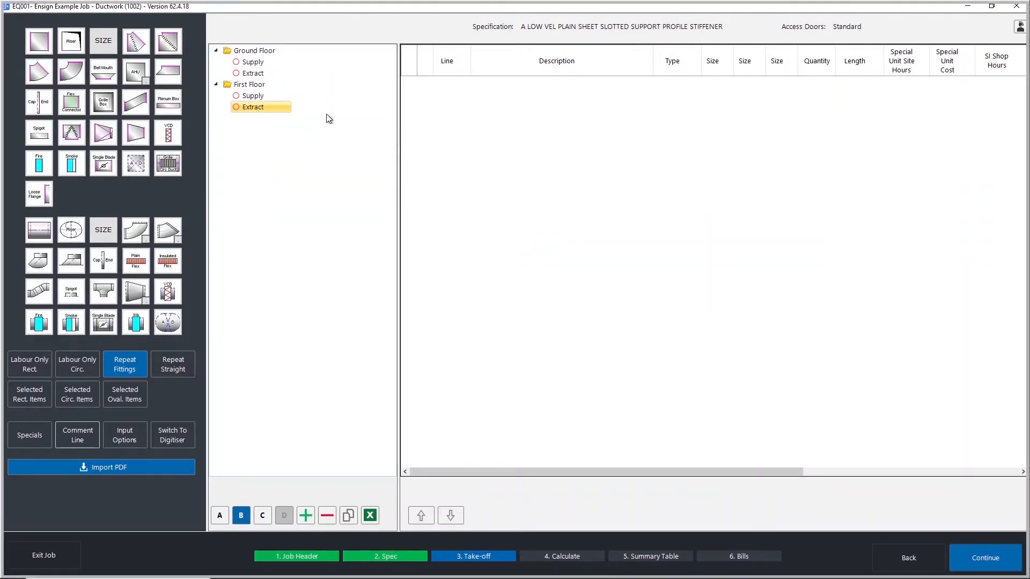
Select the Supply section under Ground Floor and review the selected circular items without adding any.
left_click(259, 62)
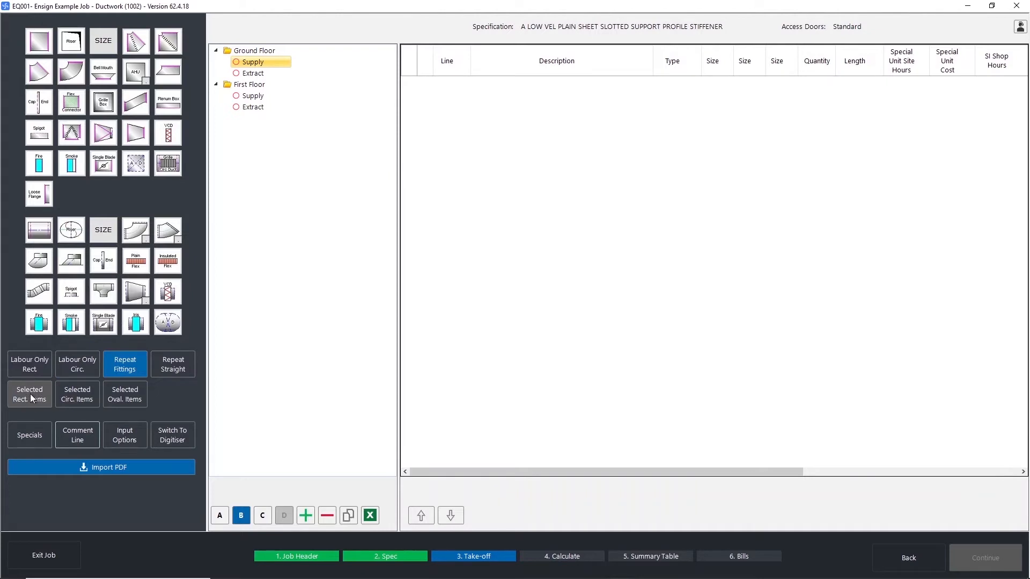
left_click(66, 396)
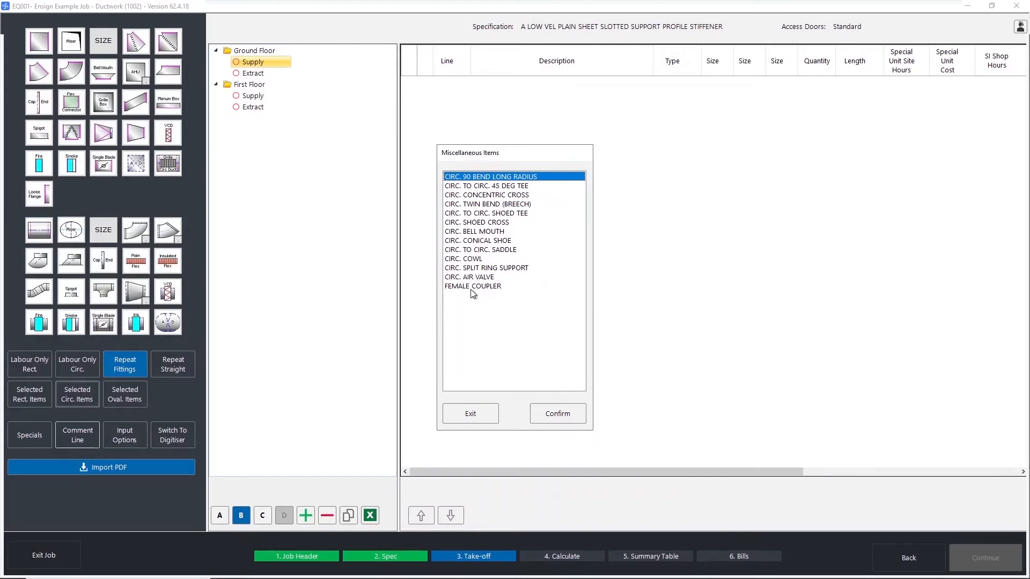
left_click(470, 414)
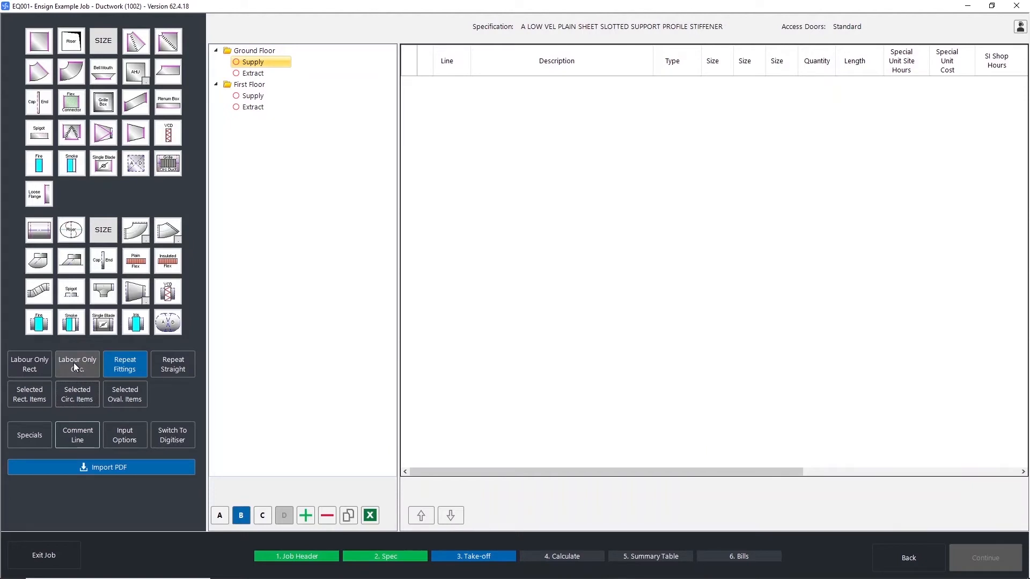
Look through the stored labour-only rectangular items, including the attenuator and fan entries, and exit without adding any.
left_click(32, 363)
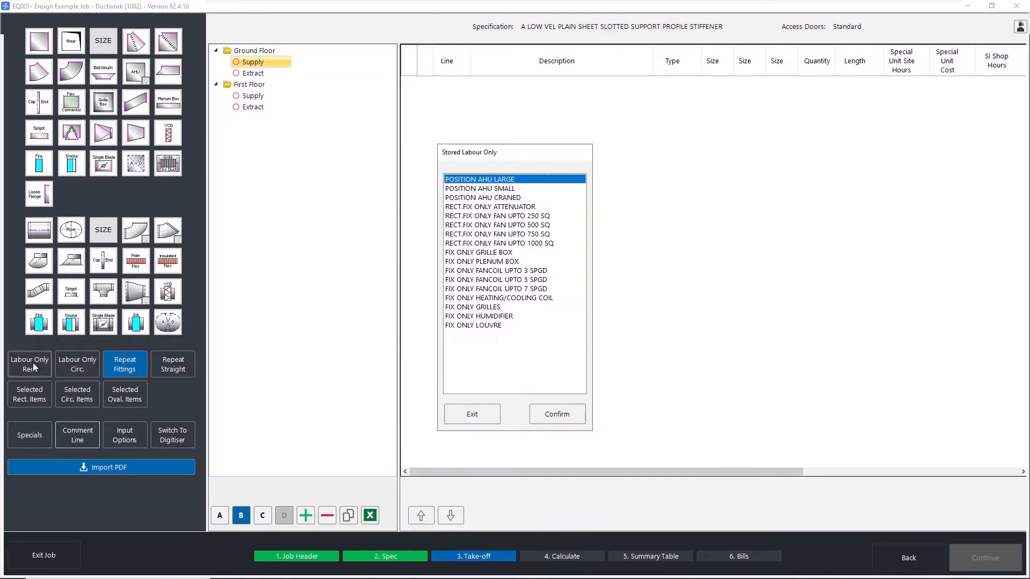
left_click(505, 210)
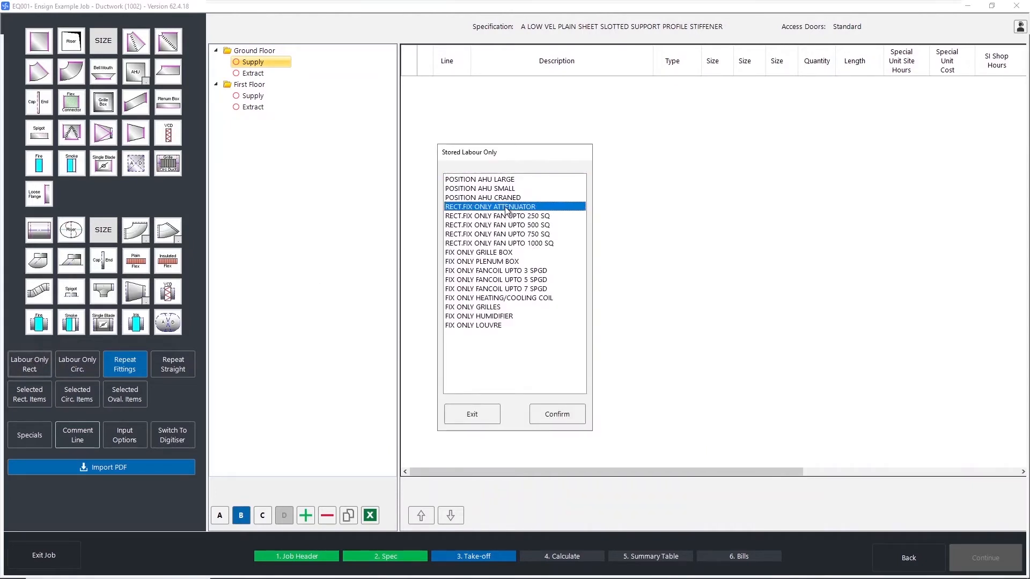
left_click(518, 224)
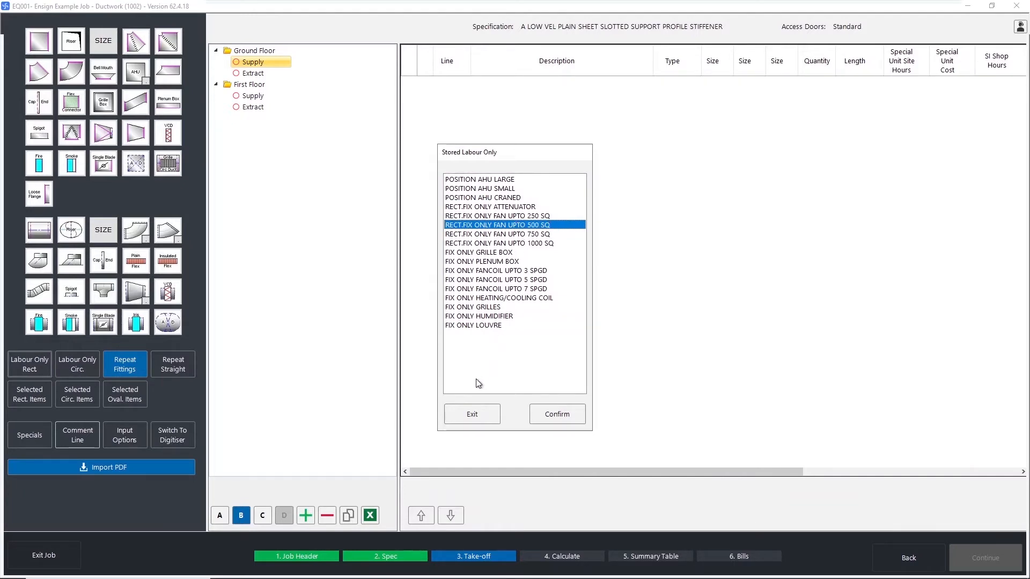
left_click(475, 413)
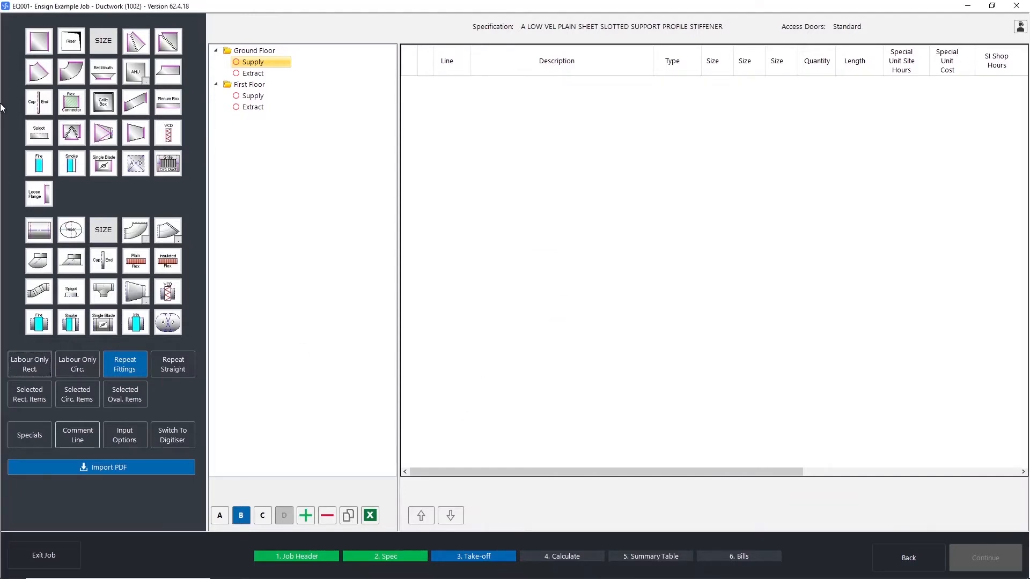
Add a rectangular straight duct 500 mm wide, 500 mm deep and 15 m long to the Ground Floor Supply section.
left_click(43, 44)
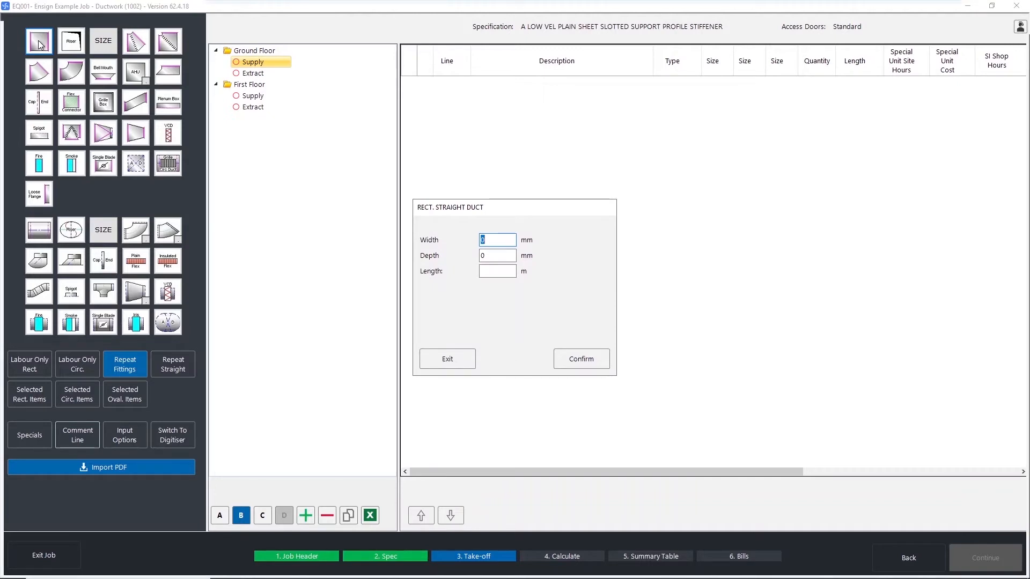
type("500")
key("Tab")
type("500")
left_click(588, 360)
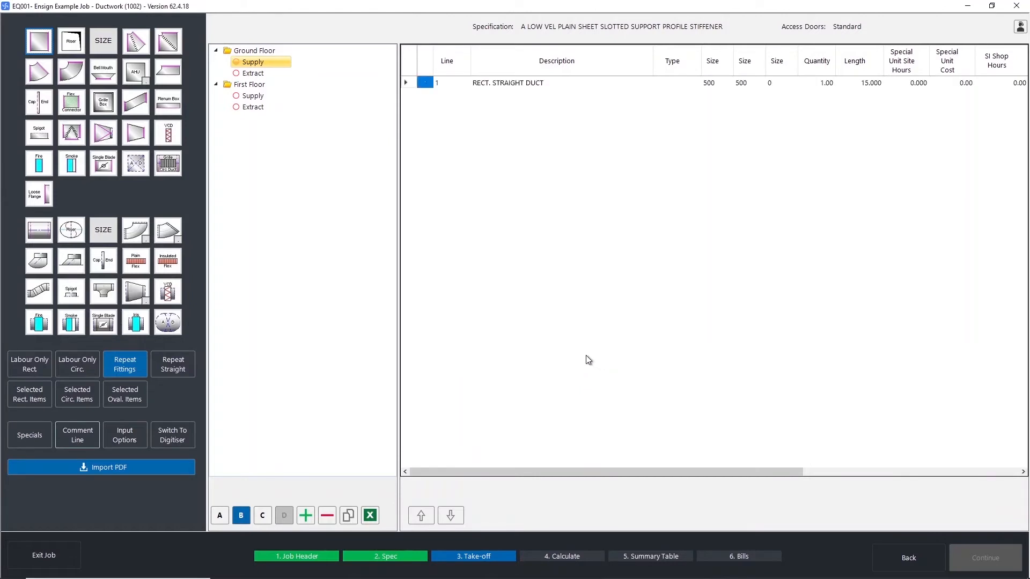
Add six rectangular square 90 bends, 500 mm wide and 500 mm deep, to the Ground Floor Supply section.
left_click(168, 41)
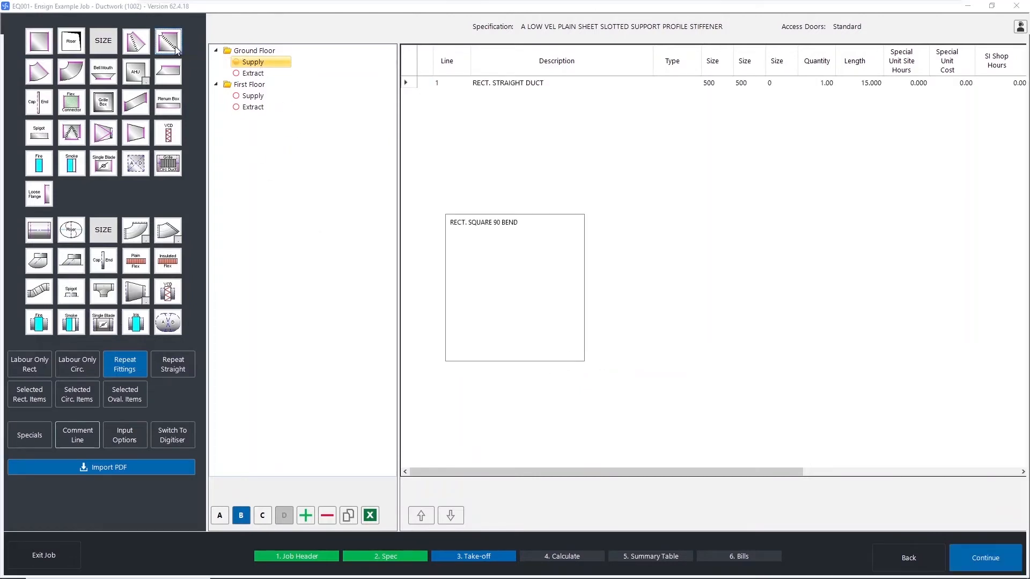
type("6")
key("Tab")
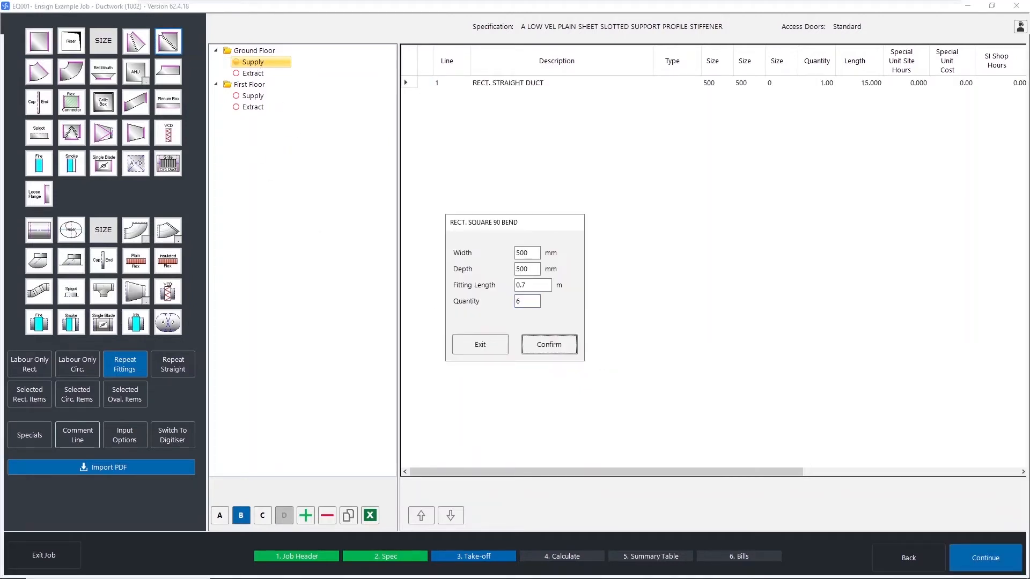
left_click(555, 348)
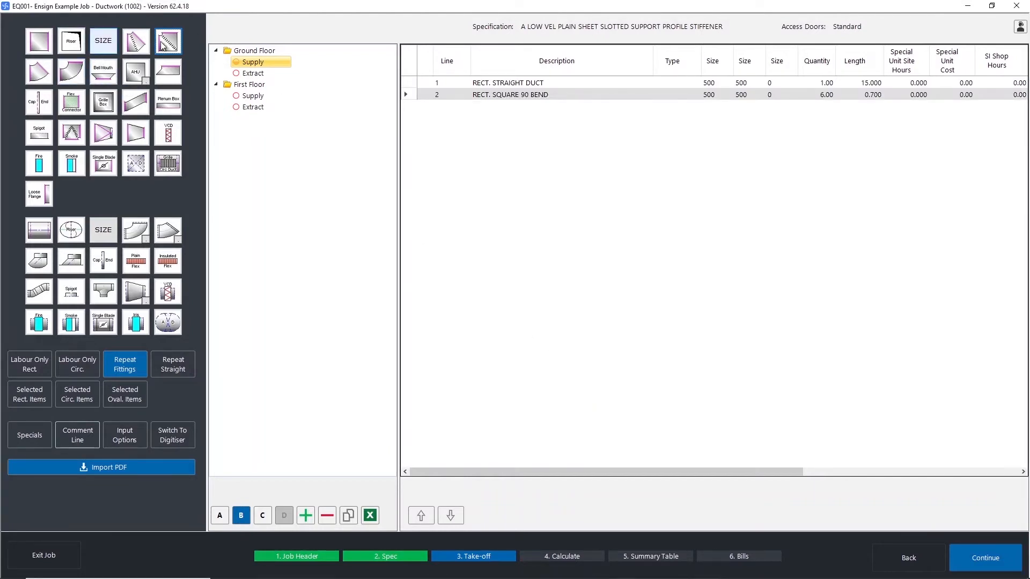
Add three 500 x 500 mm rectangular square 45 bends and one rectangular square to round fitting of the same size.
left_click(142, 46)
type("6")
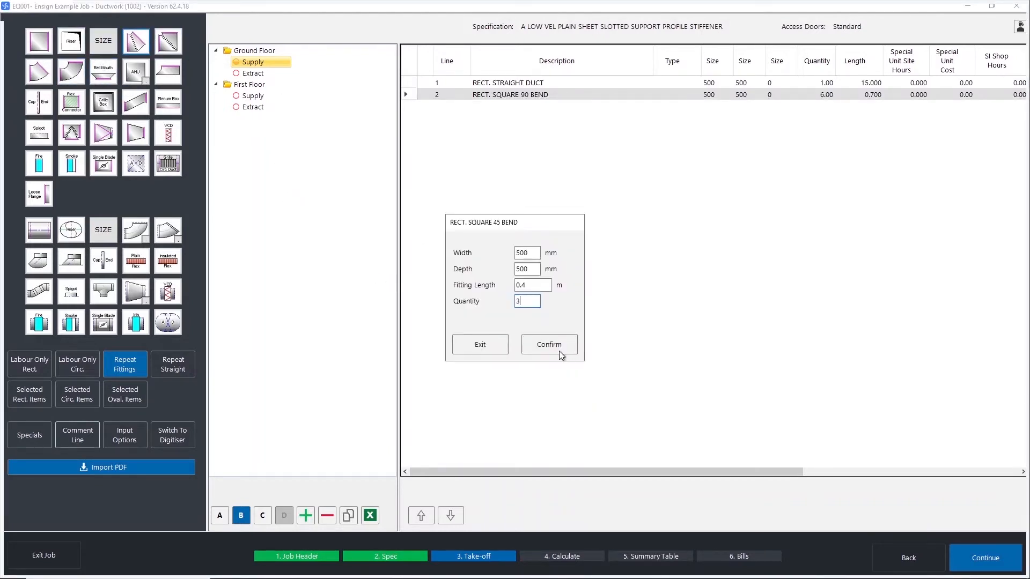
left_click(556, 347)
left_click(103, 133)
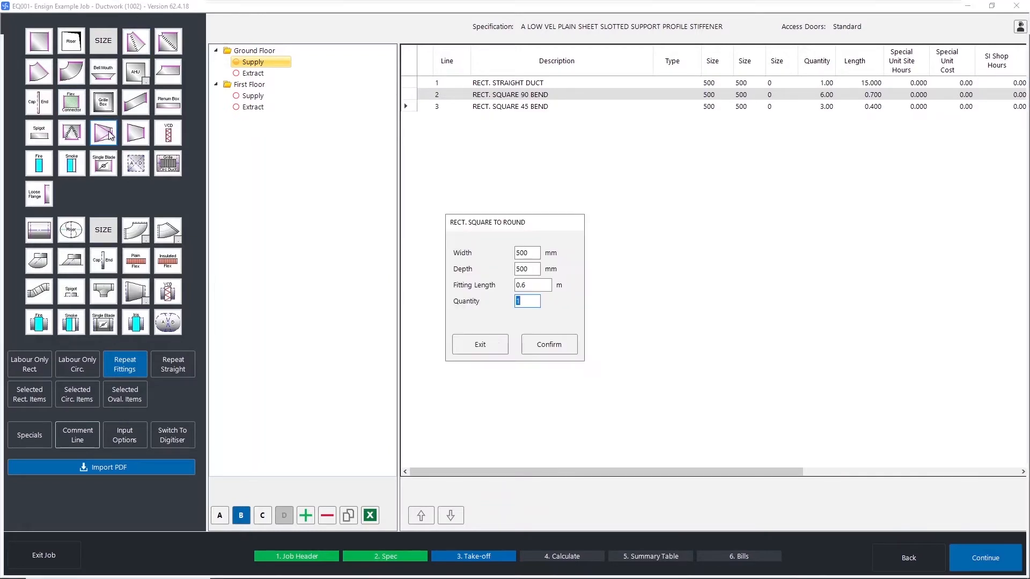
left_click(546, 349)
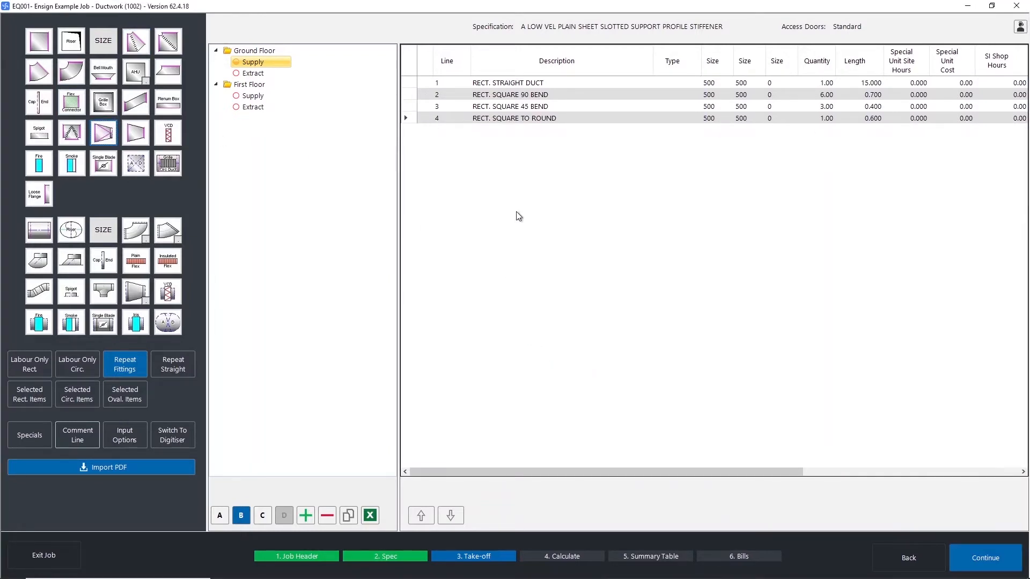
Add a rectangular straight duct 400 mm wide, 400 mm deep and 4.5 m long.
left_click(39, 41)
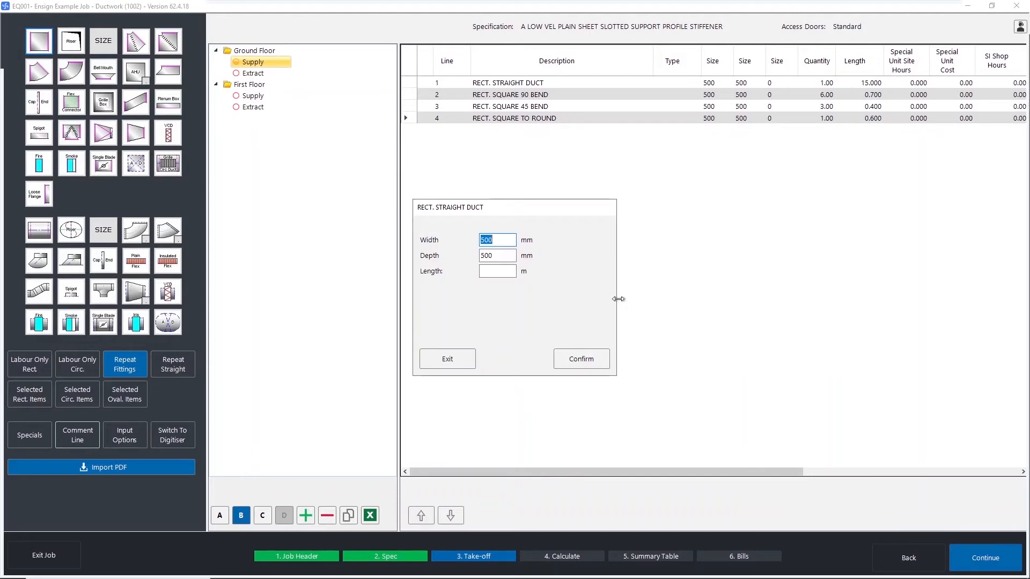
type("400")
key("Tab")
type("400")
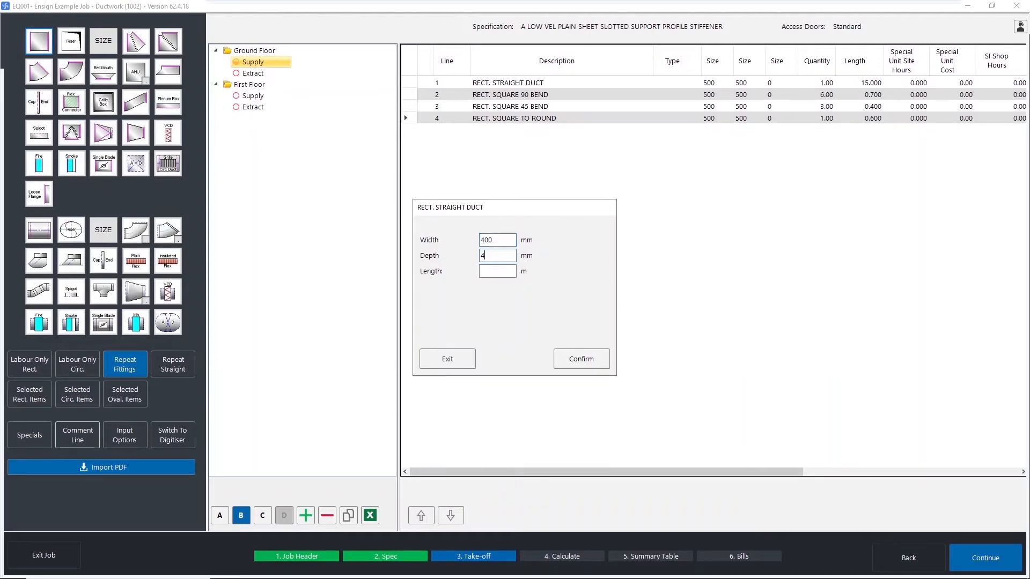
key("Tab")
type("4.5")
left_click(577, 364)
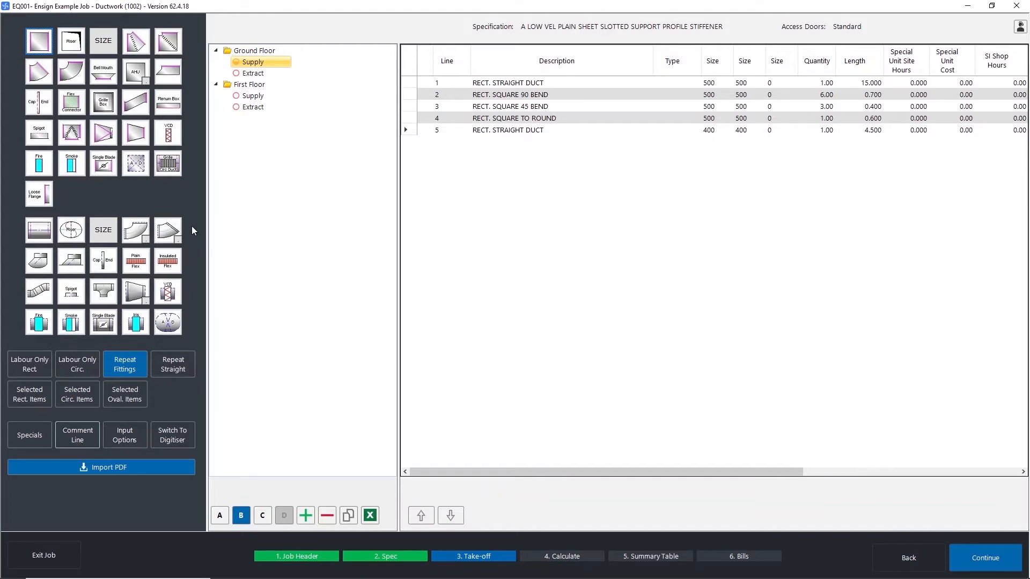
Switch on the takeoff sheet format in the input options.
left_click(125, 434)
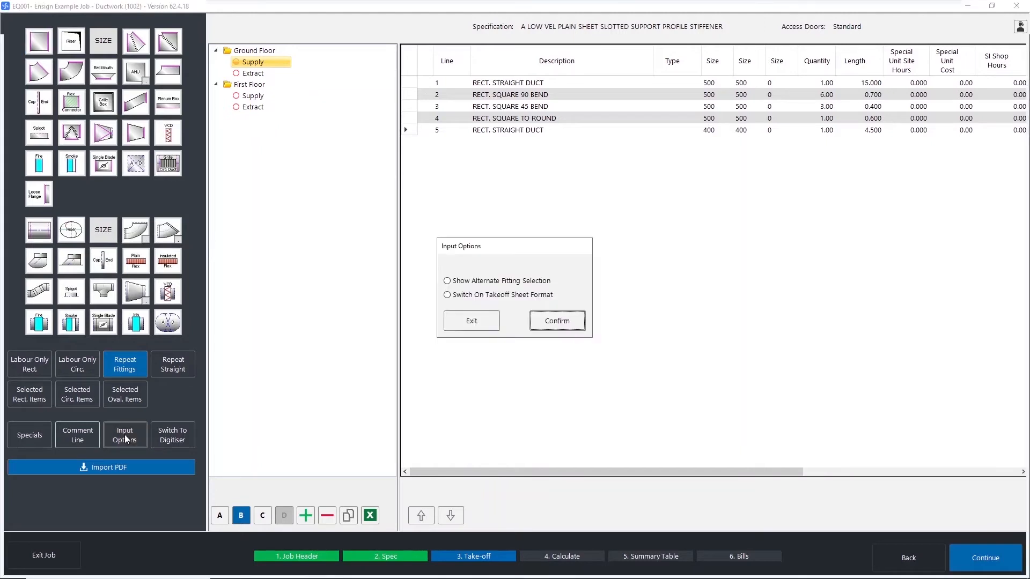
left_click(483, 298)
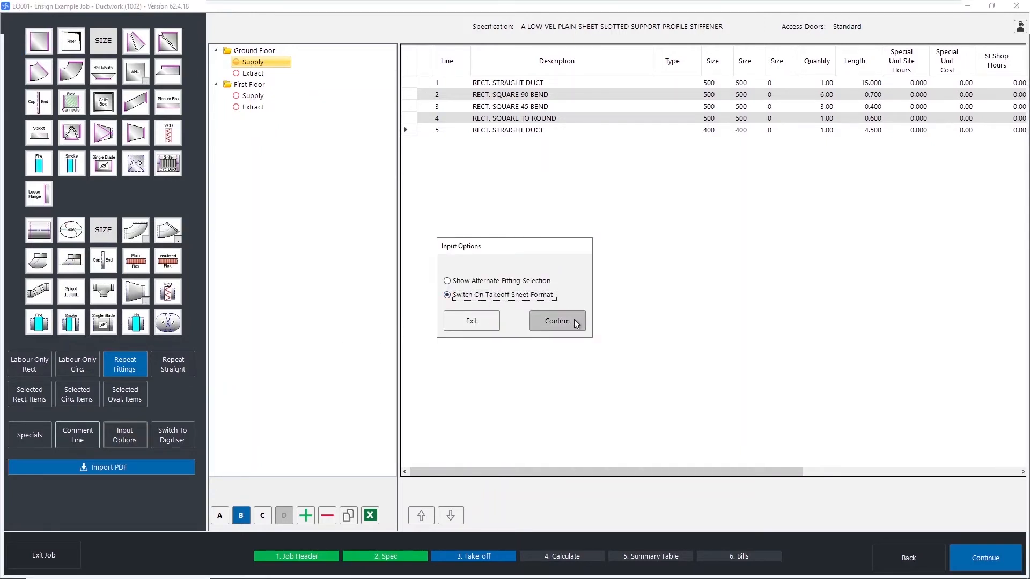
left_click(557, 321)
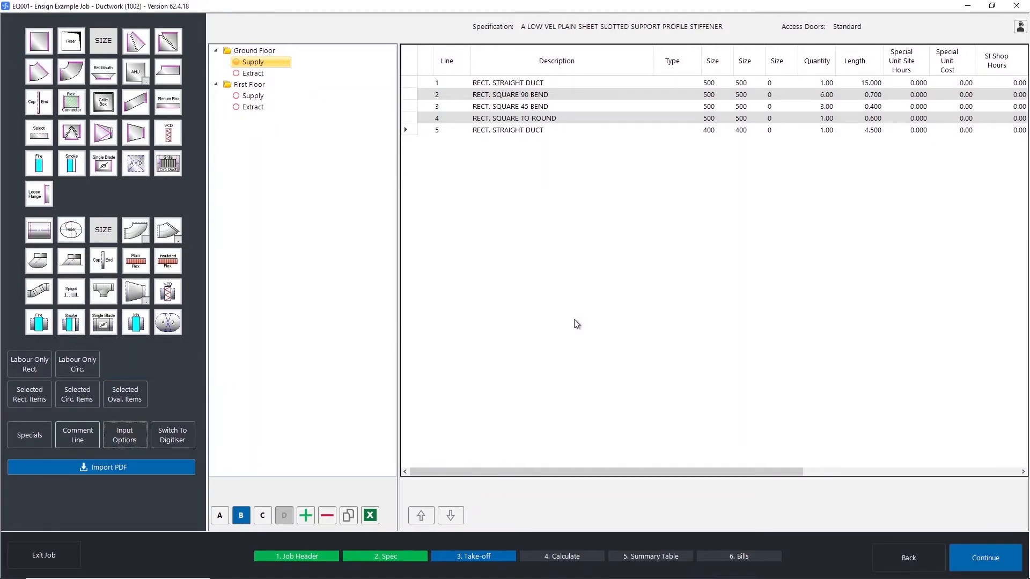
Enter rectangular straight duct rows of 500 x 500 with quantity 30 and 400 x 400 with quantity 20 on the takeoff sheet.
left_click(34, 38)
type("500")
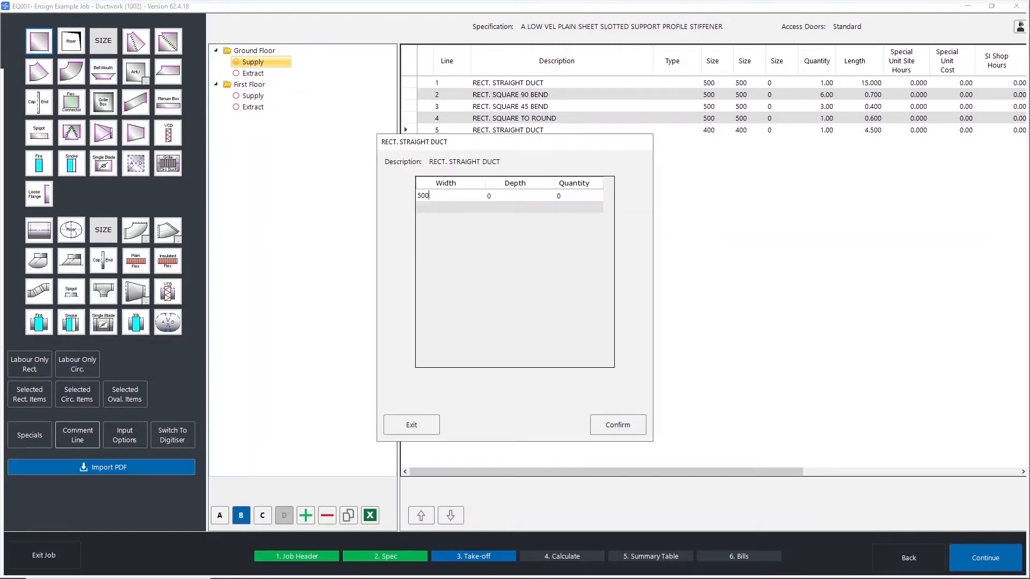
key("Tab")
type("500")
key("Tab")
type("30")
key("Tab")
type("400")
key("Tab")
type("400")
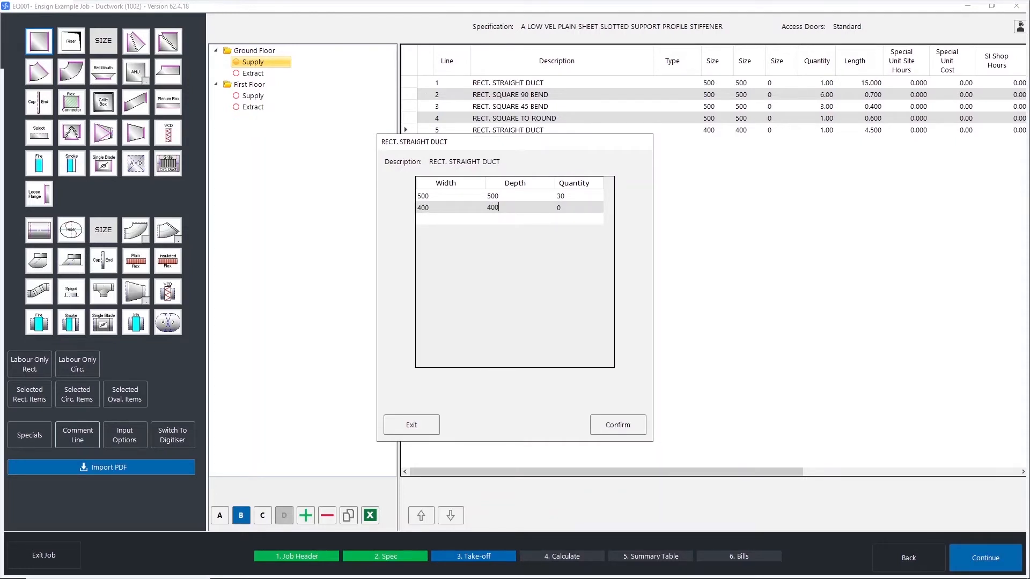
key("Tab")
type("20")
Enter a third straight duct row of 450 x 200 with quantity 2.5 and confirm the takeoff sheet.
key("Tab")
type("4")
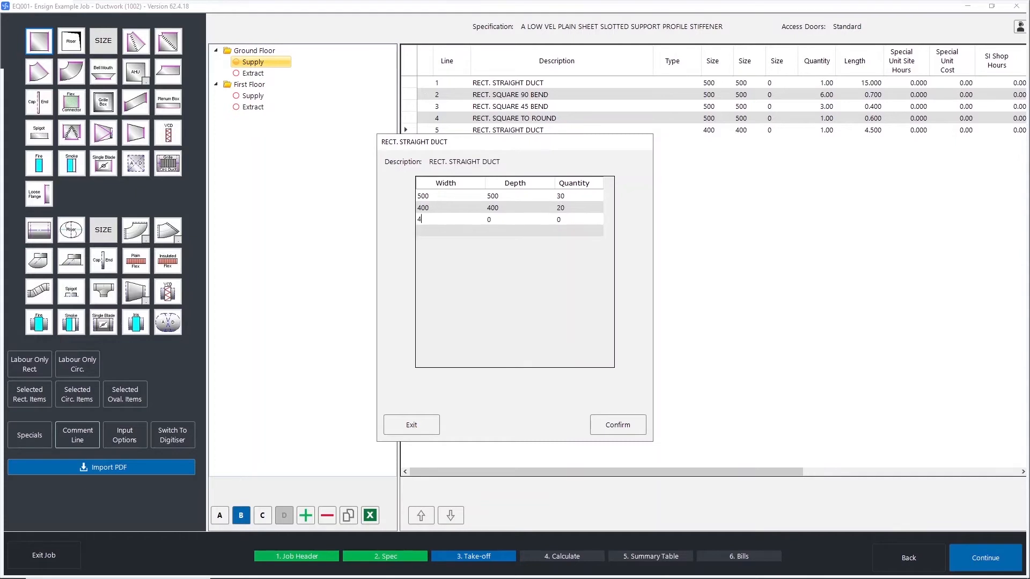
key("Tab")
type("200")
key("Tab")
type("2.5")
key("Tab")
left_click(625, 432)
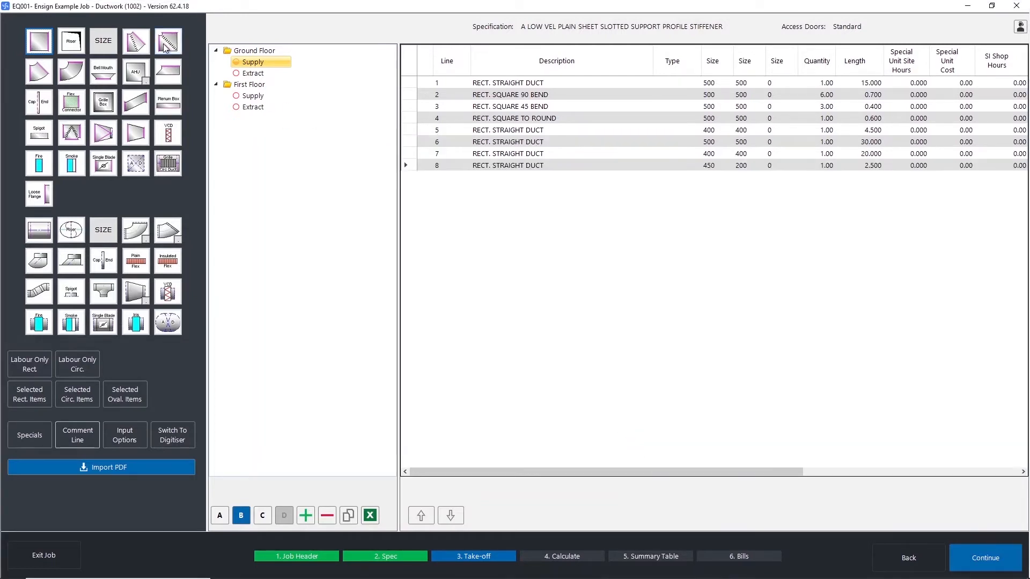
Add rectangular boot-shoe fittings: 5 at 500 x 500, 8 at 400 x 400 and 7 at 450 x 200.
left_click(169, 75)
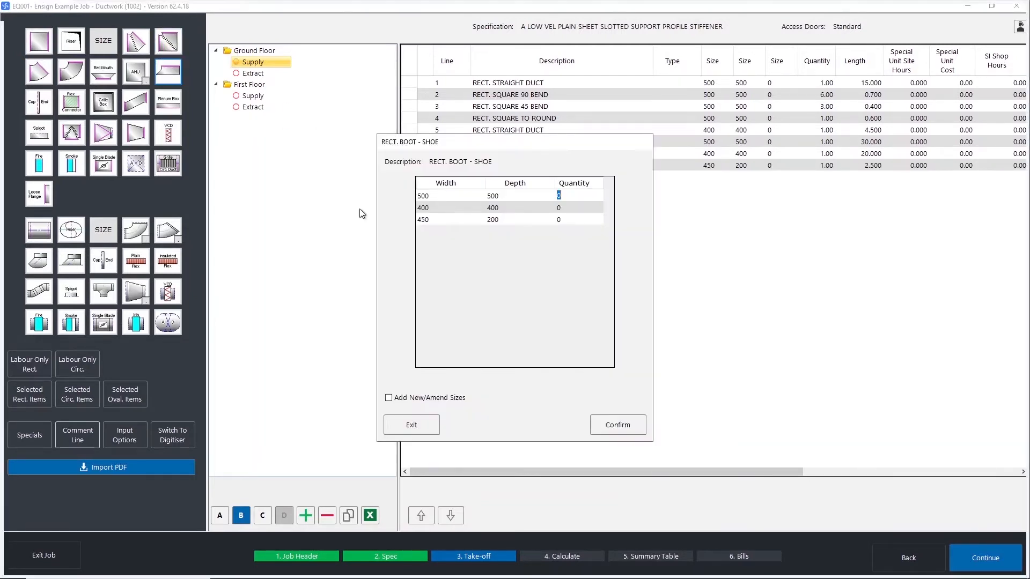
type("5")
key("Tab")
type("8")
key("Tab")
type("7")
key("Tab")
left_click(625, 420)
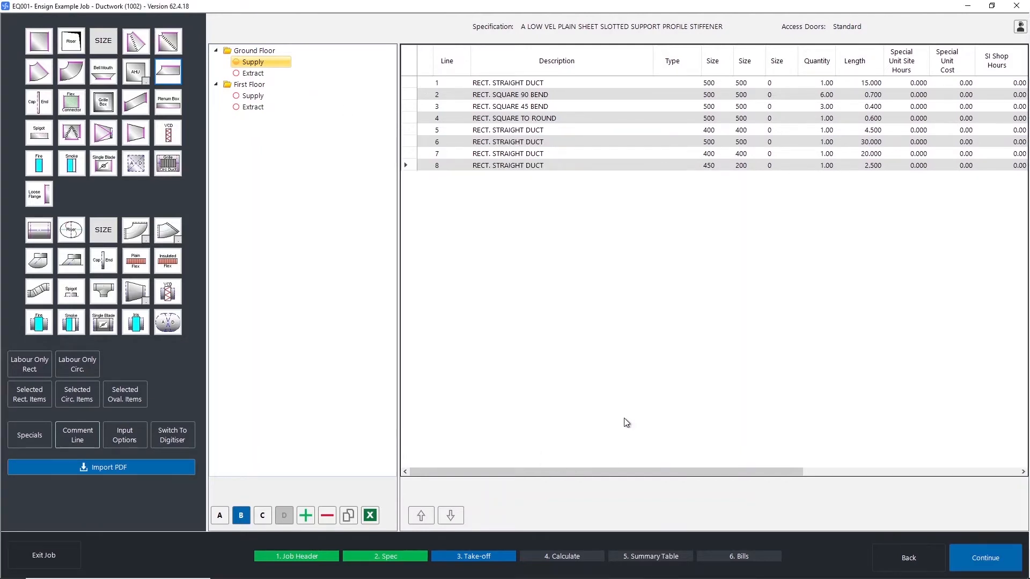
Review the straight duct, boot-shoe and first four 500 x 500 lines in the Supply take-off list.
left_click(537, 130)
left_click_drag(537, 130, 549, 167)
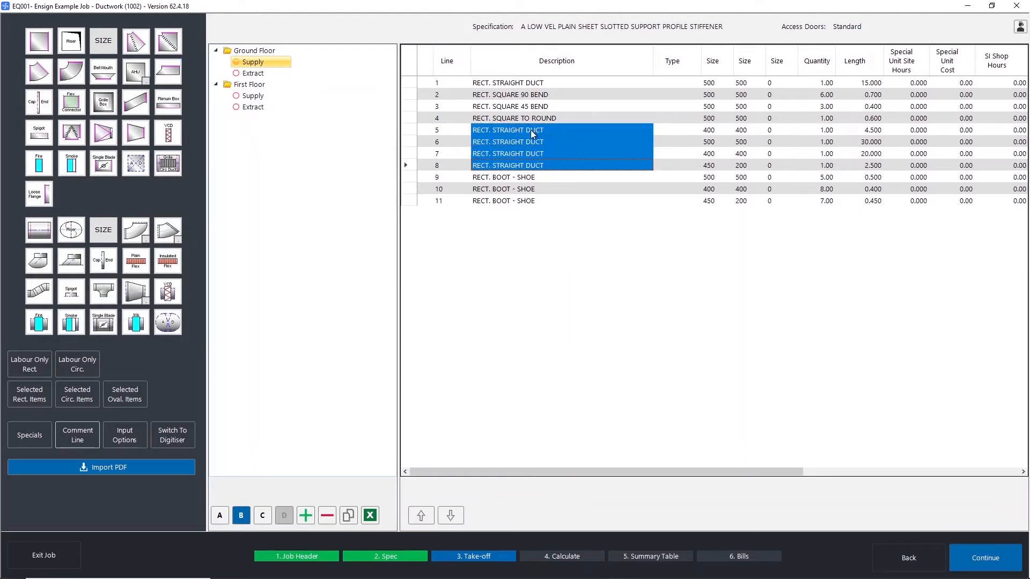
left_click_drag(519, 181, 523, 207)
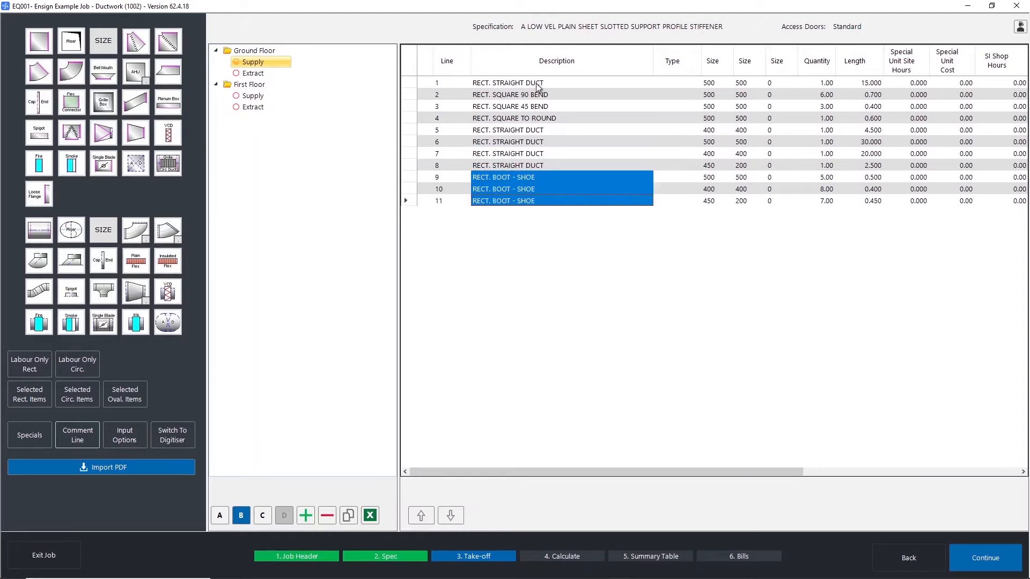
left_click_drag(538, 86, 754, 121)
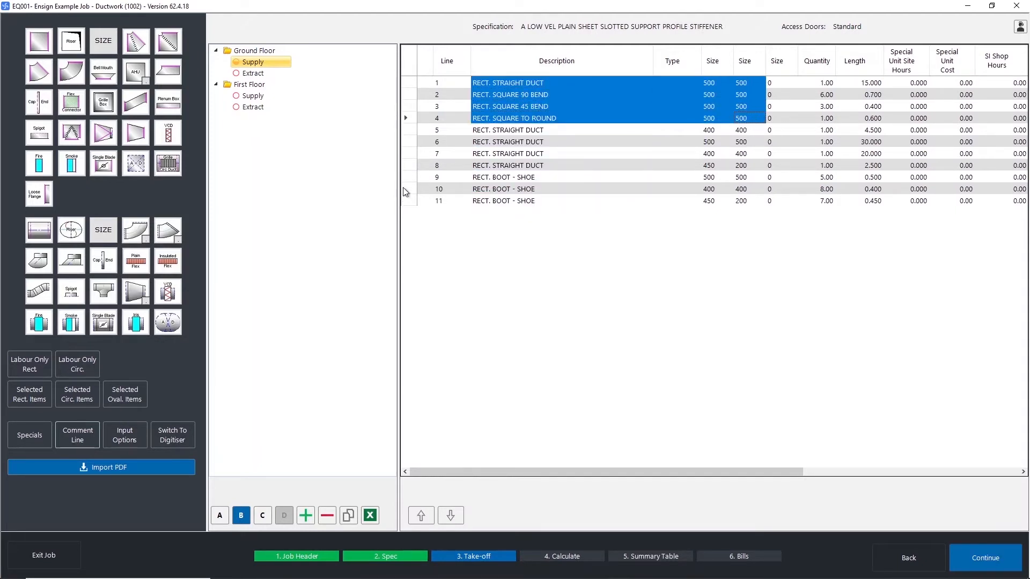
Move the 15 m straight duct from line 1 down to line 4 of the Supply take-off list.
left_click(415, 118)
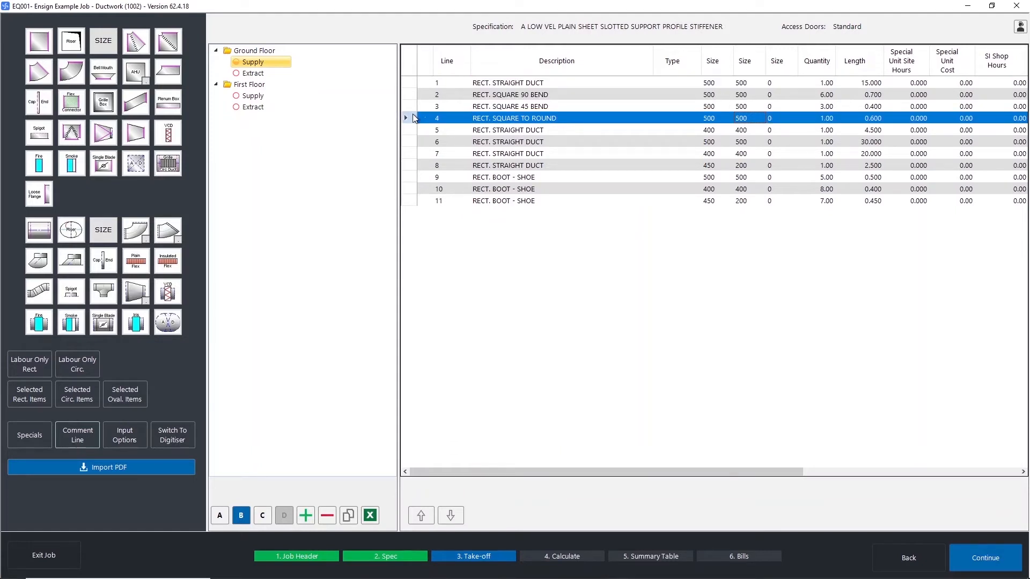
left_click(405, 82)
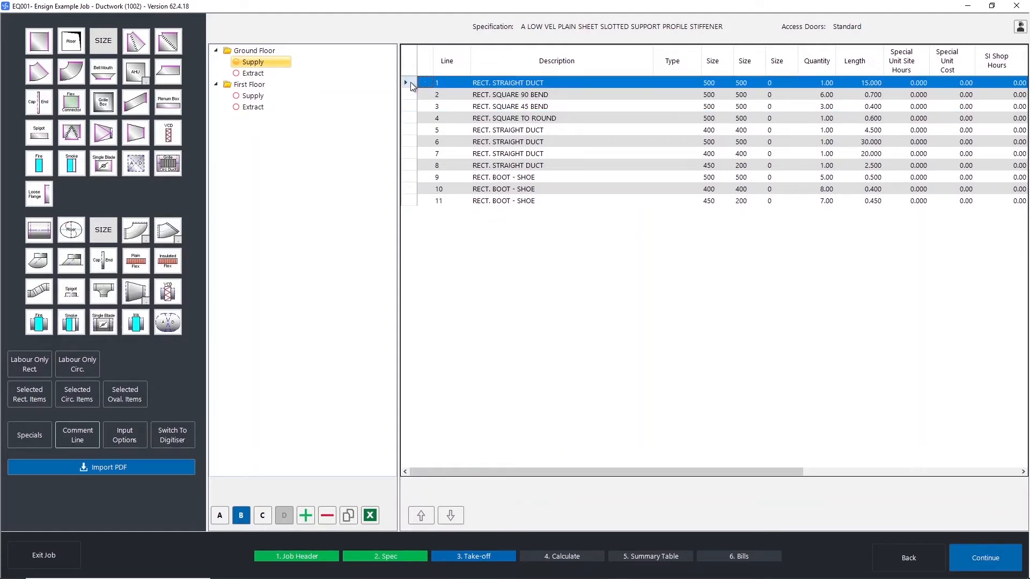
left_click(459, 517)
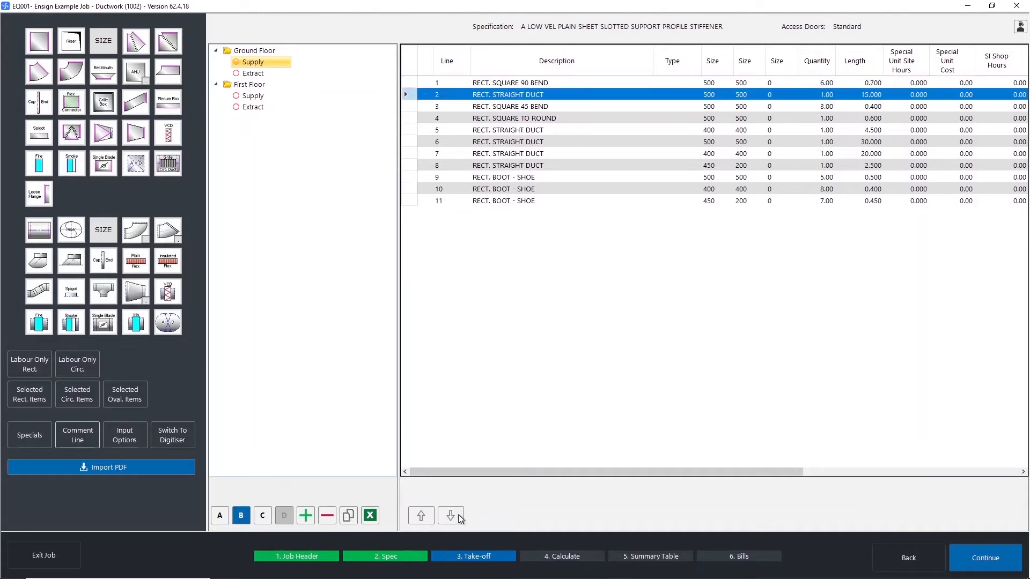
left_click(458, 518)
left_click(458, 517)
left_click(516, 155)
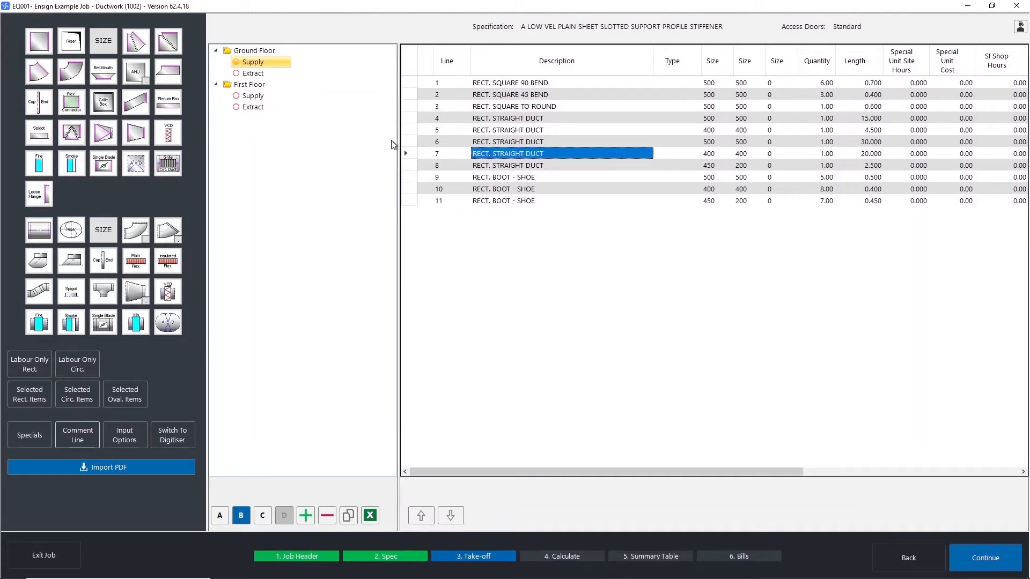
left_click(359, 140)
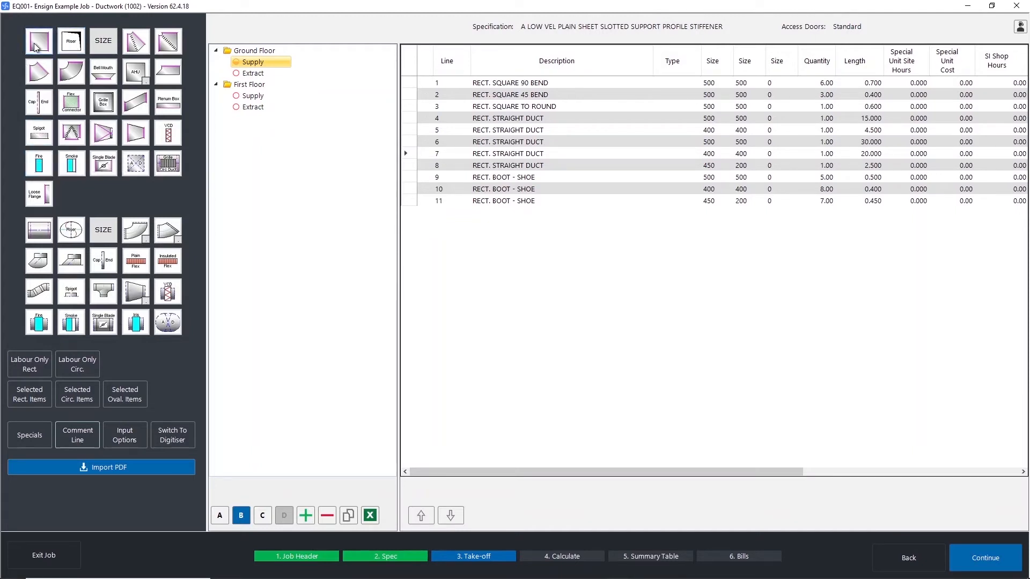
Add three spigoted rectangular fire dampers in the 450 x 200 size.
left_click(44, 158)
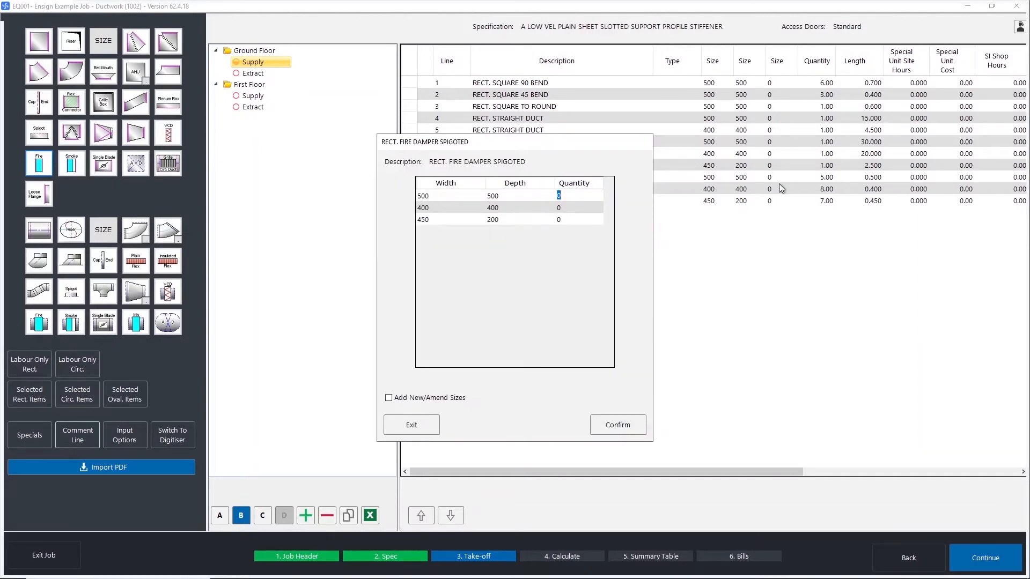
key("Down")
key("Down")
type("3")
left_click(642, 420)
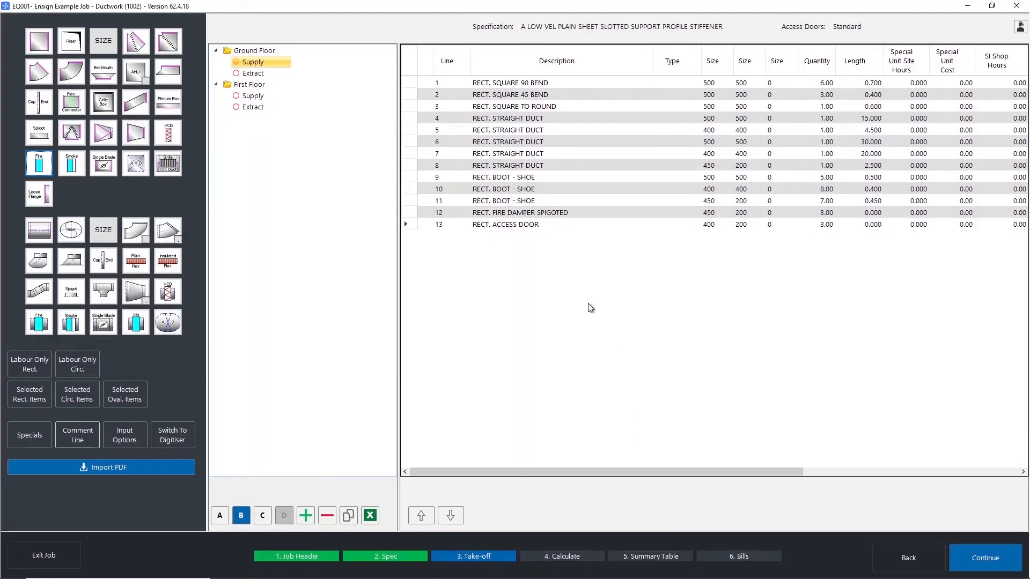
Review the fire damper line and the sizes of the access door line beneath it.
left_click(523, 213)
left_click(523, 226)
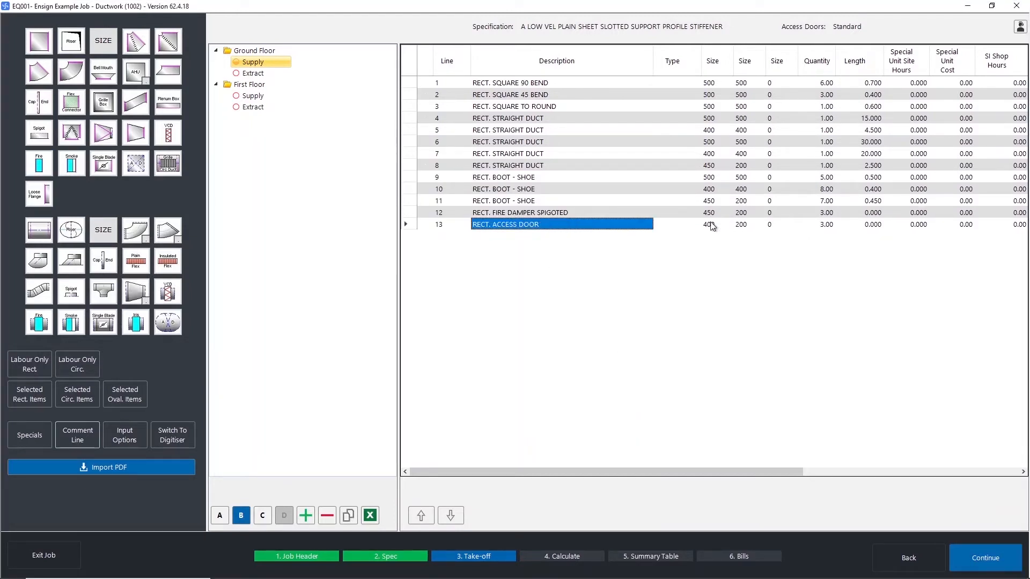
left_click_drag(708, 224, 741, 224)
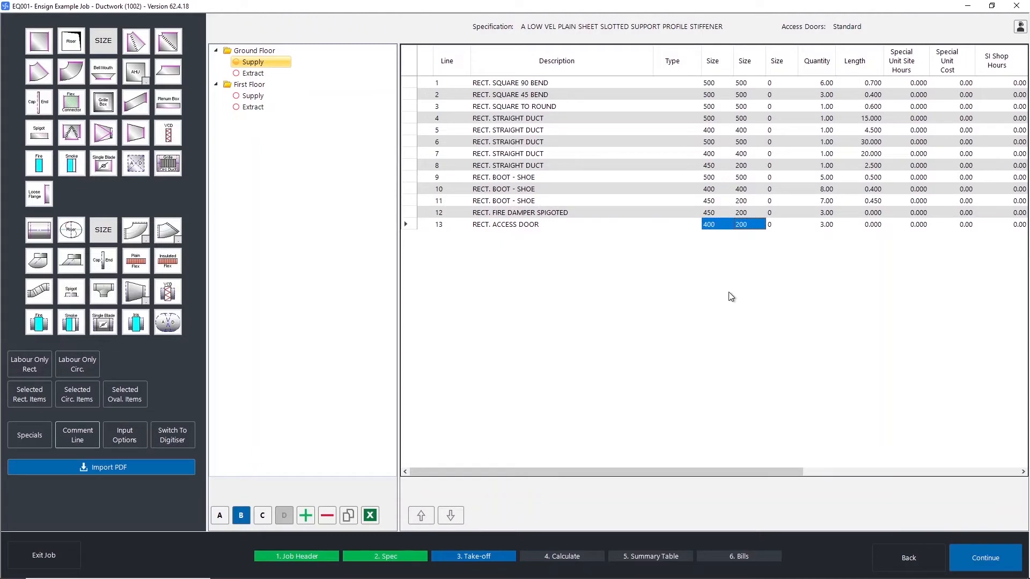
left_click(268, 235)
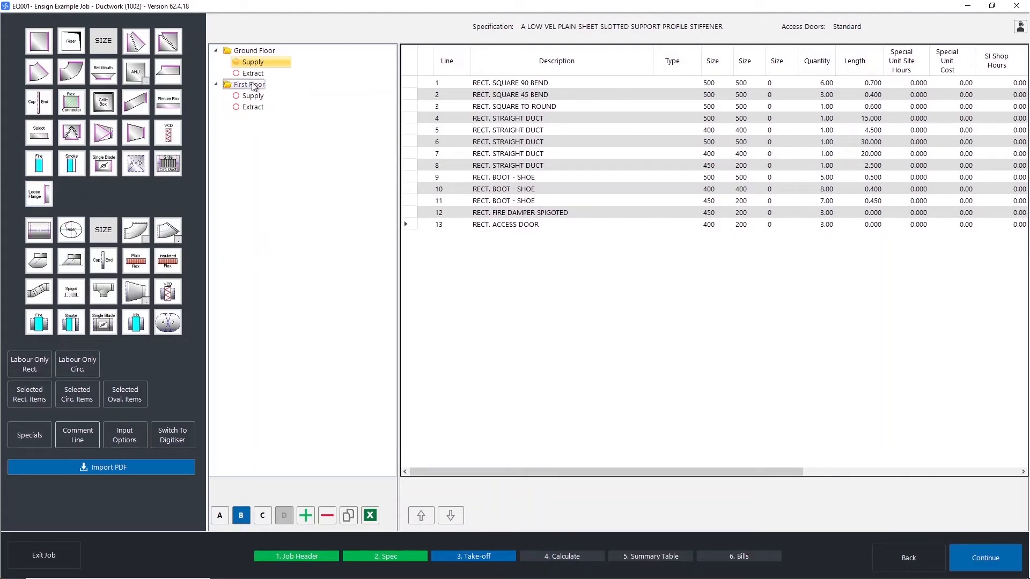
In the Ground Floor Extract section, add circular spiral duct with quantities 5, 8, 20, 30 and 50 for sizes 80, 100, 125, 150 and 160.
left_click(266, 72)
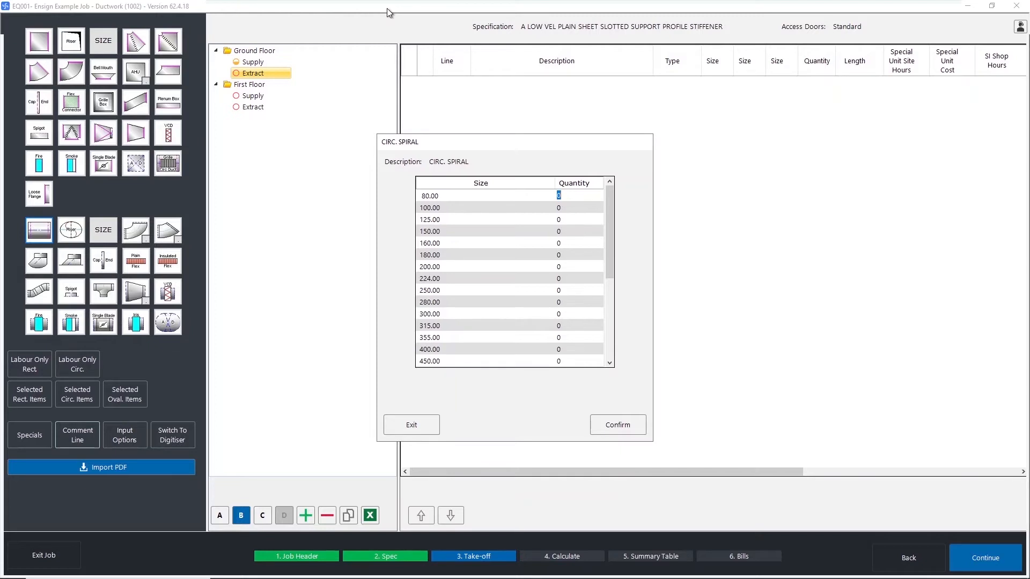
type("5")
key("Return")
type("8")
key("Return")
type("20")
key("Return")
type("30")
key("Return")
type("50")
key("Return")
scroll(506, 260, "down", 3)
scroll(503, 258, "up", 3)
left_click(618, 425)
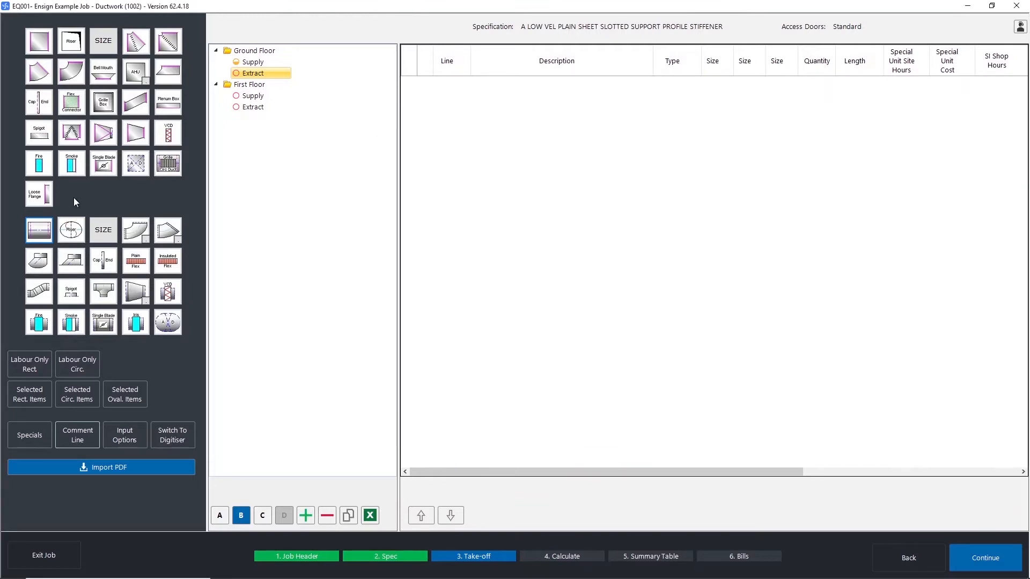
Add circular 90 bends to the Extract section: 5 of size 80, 7 of size 100, 8 of size 125 and 4 of size 150.
left_click(140, 234)
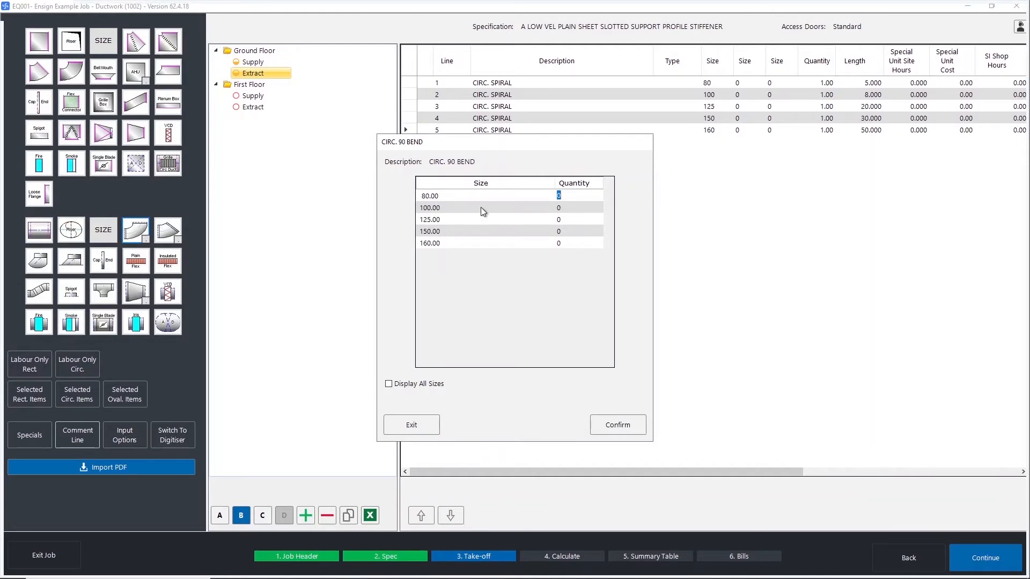
type("5")
key("Return")
type("7")
key("Return")
type("8")
key("Return")
type("4")
key("Return")
left_click(611, 421)
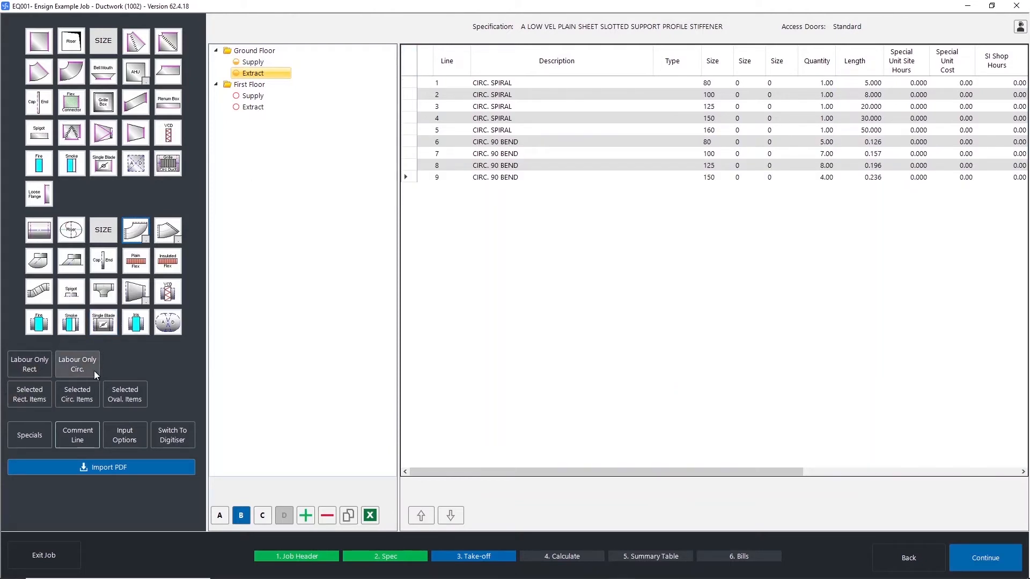
Add a rectangular labour-only line for Fix Only Grilles, 500 x 500 mm with quantity 3, to the Ground Floor Extract section.
left_click(35, 365)
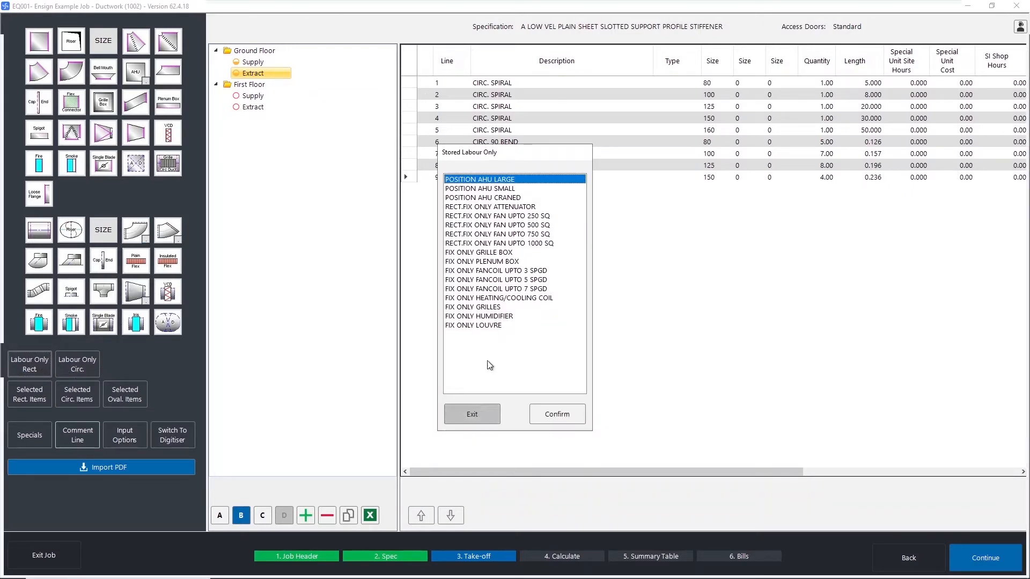
left_click(491, 308)
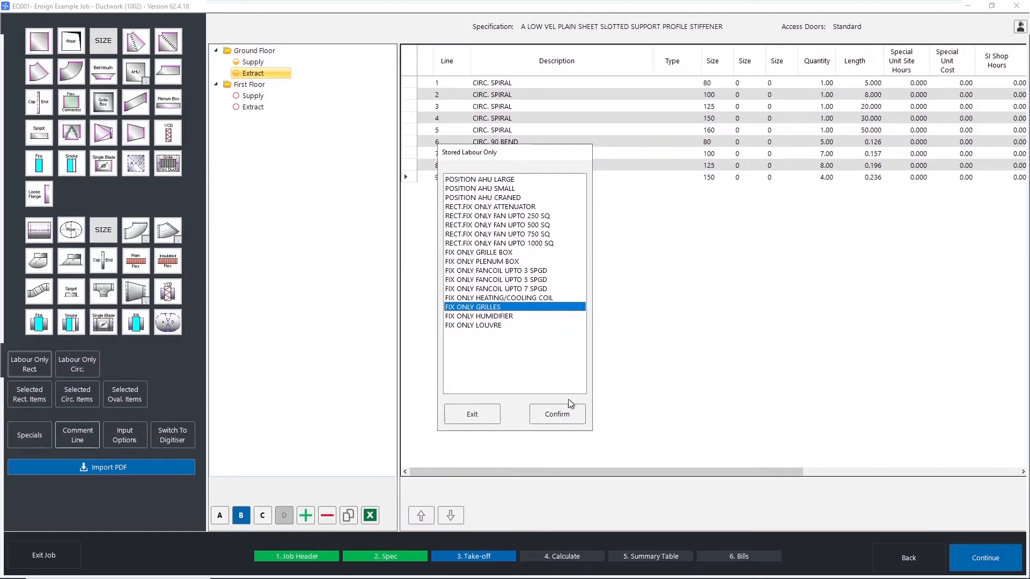
left_click(557, 414)
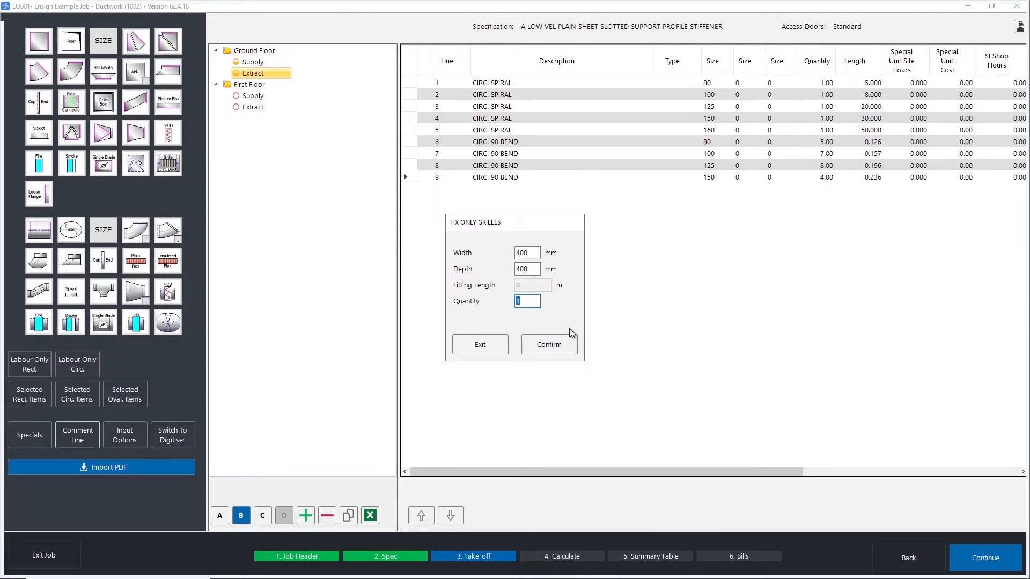
double_click(536, 252)
type("500")
key("Tab")
type("500")
key("Tab")
type("3")
key("Return")
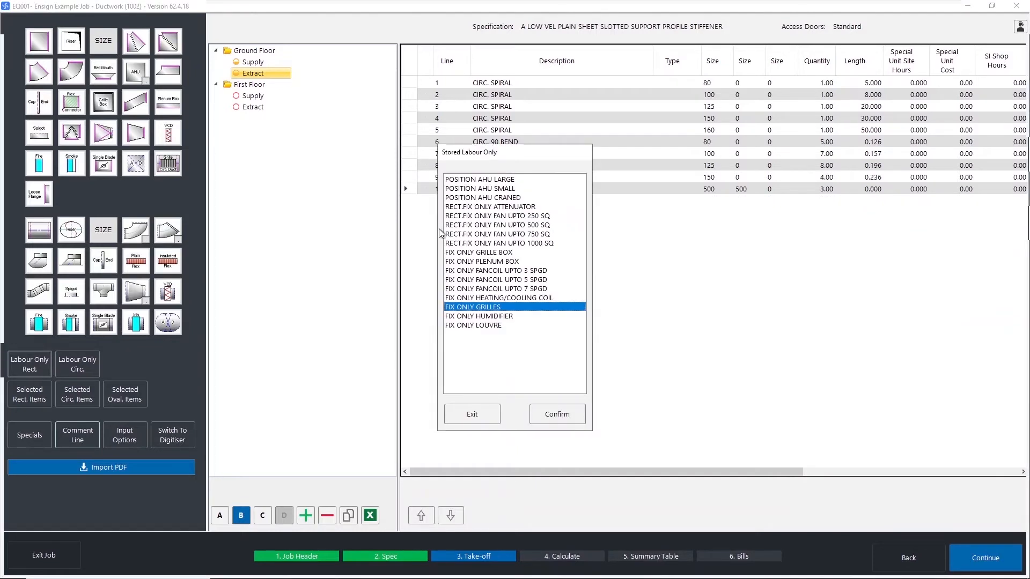
left_click(461, 424)
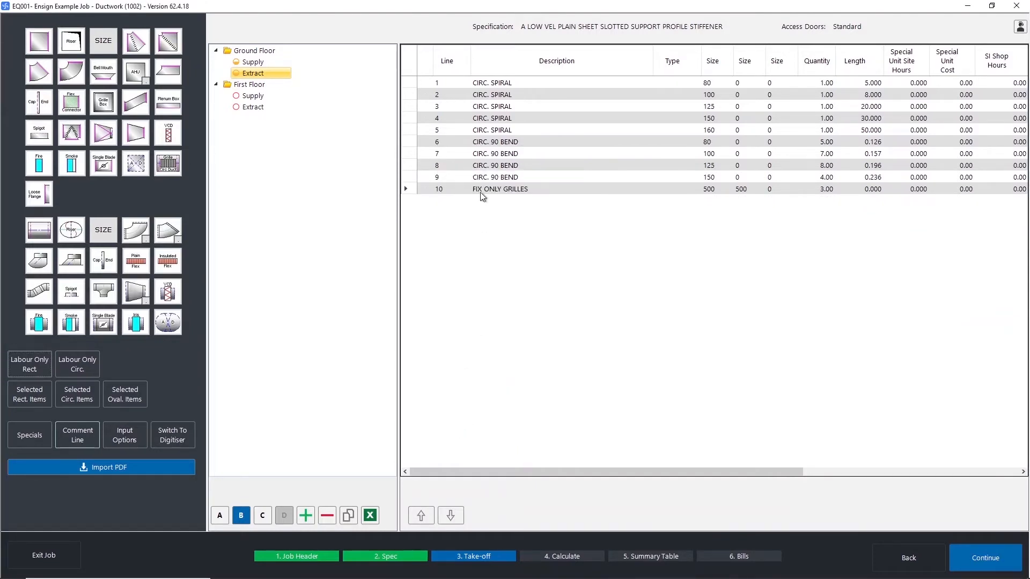
left_click(501, 192)
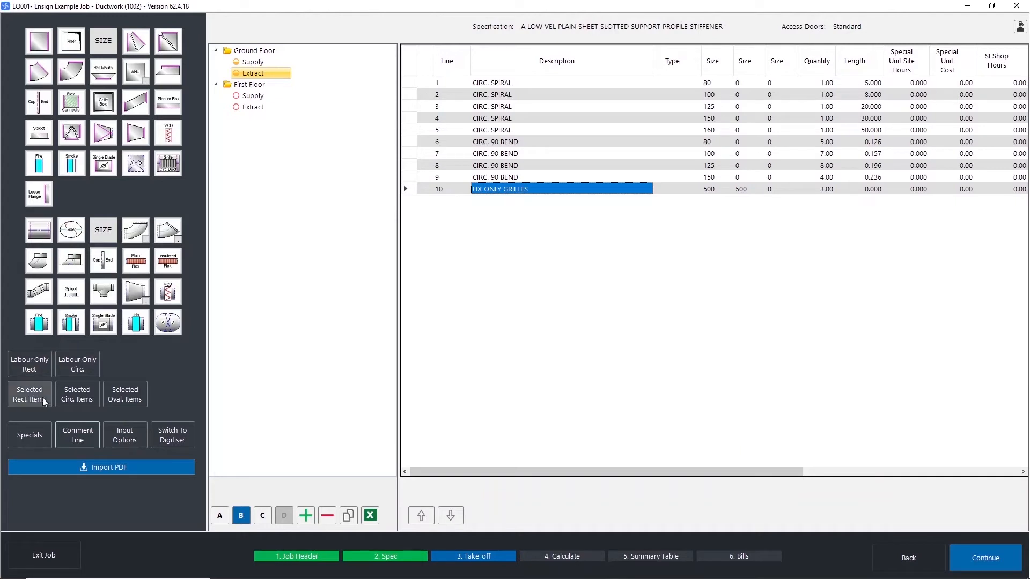
Add one circular air valve with a diameter of 100 mm and a cost of 25 each from the selected circular items.
left_click(88, 399)
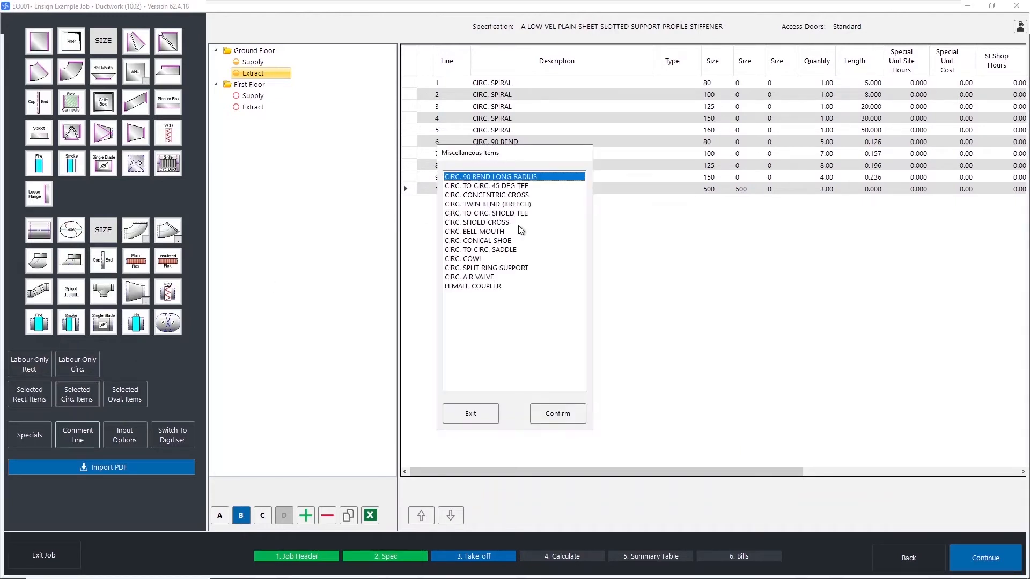
left_click(489, 279)
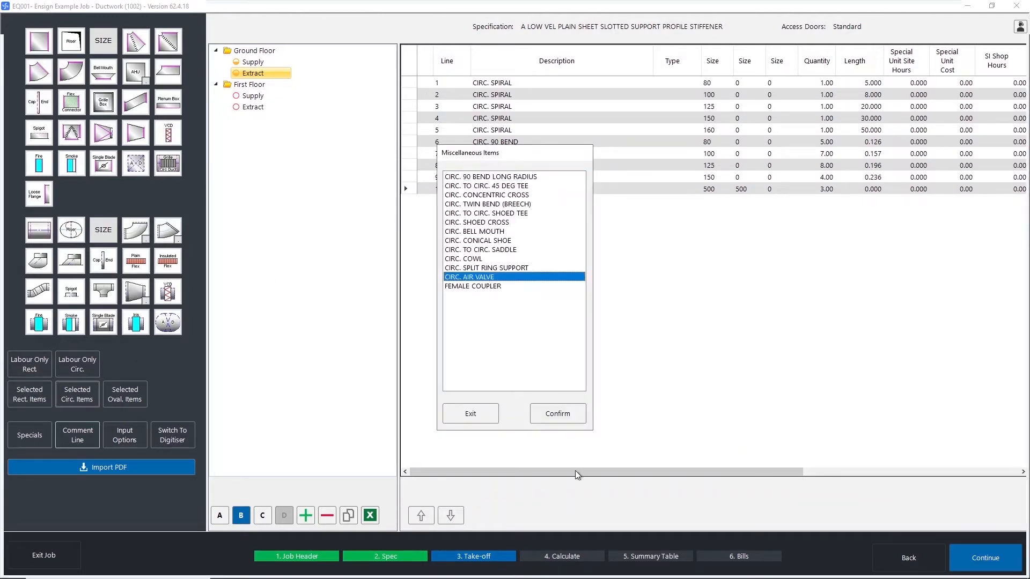
left_click(562, 414)
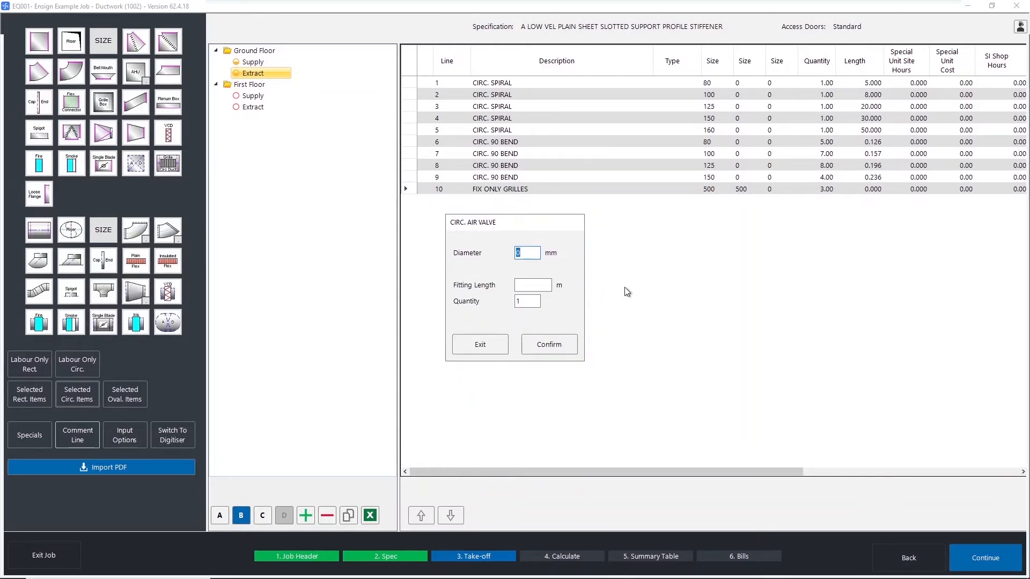
type("100")
key("Tab")
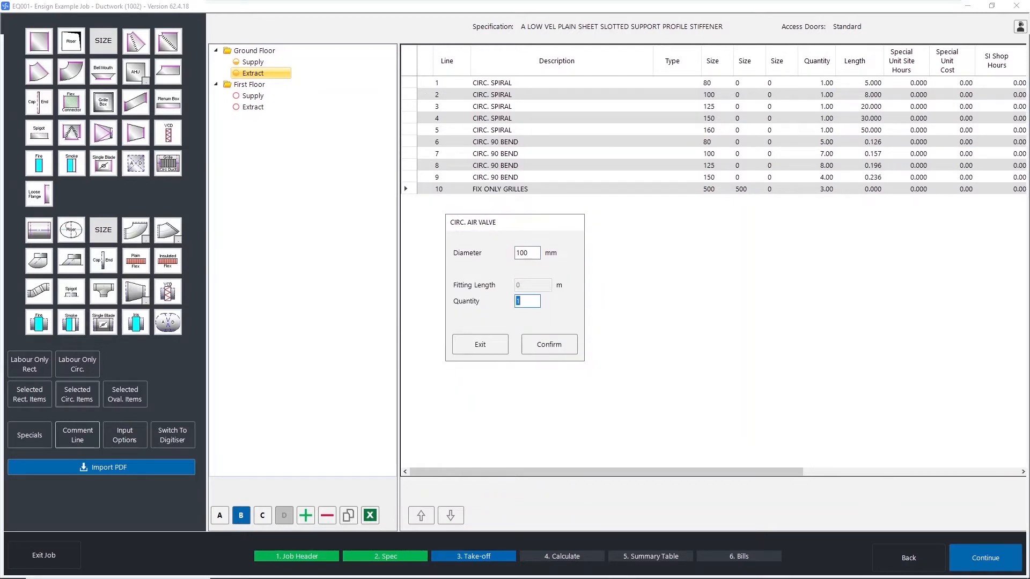
left_click(552, 342)
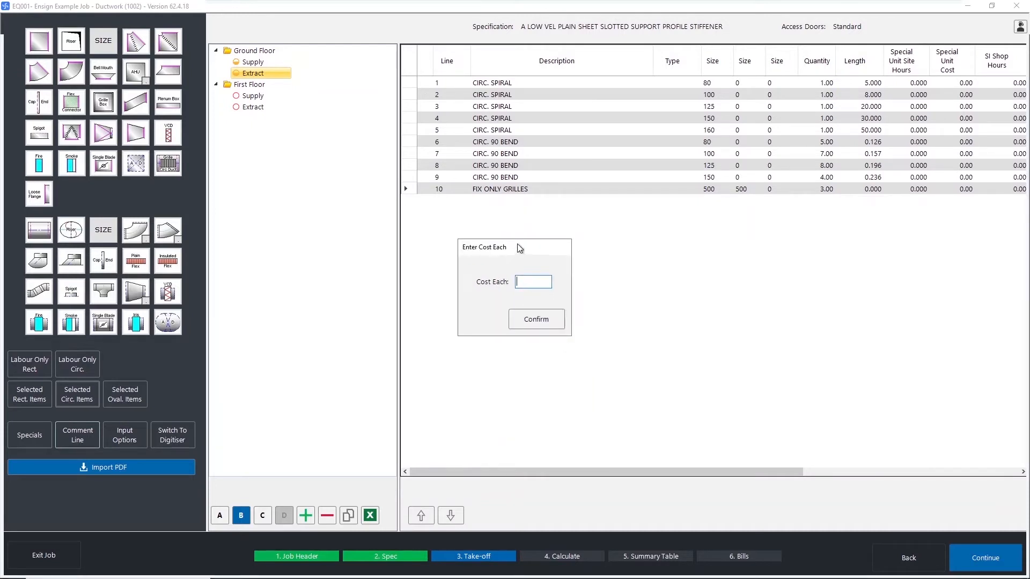
mouse_move(520, 248)
left_mouse_down()
mouse_move(508, 260)
mouse_move(517, 248)
left_mouse_up()
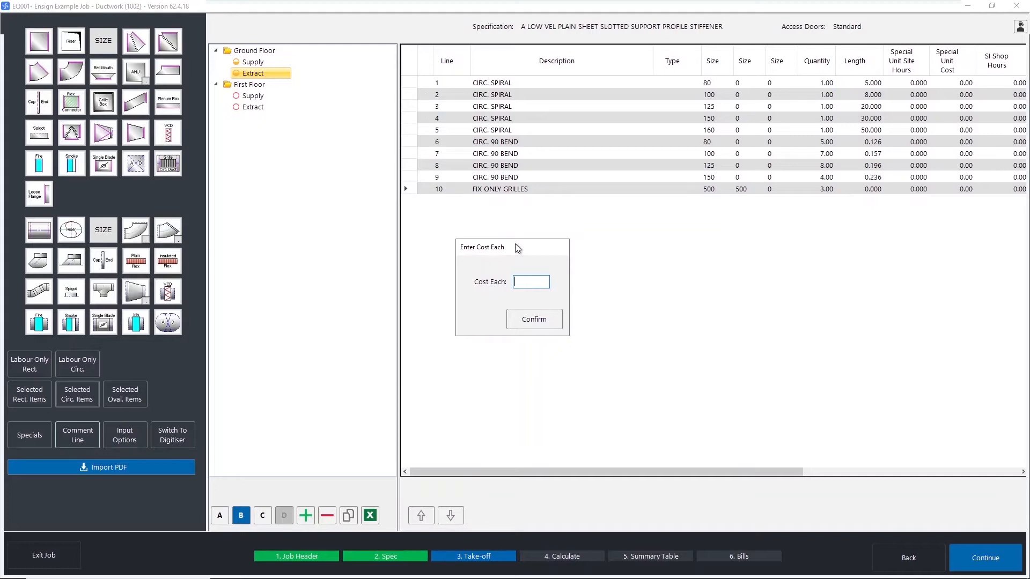
type("25")
left_click(545, 320)
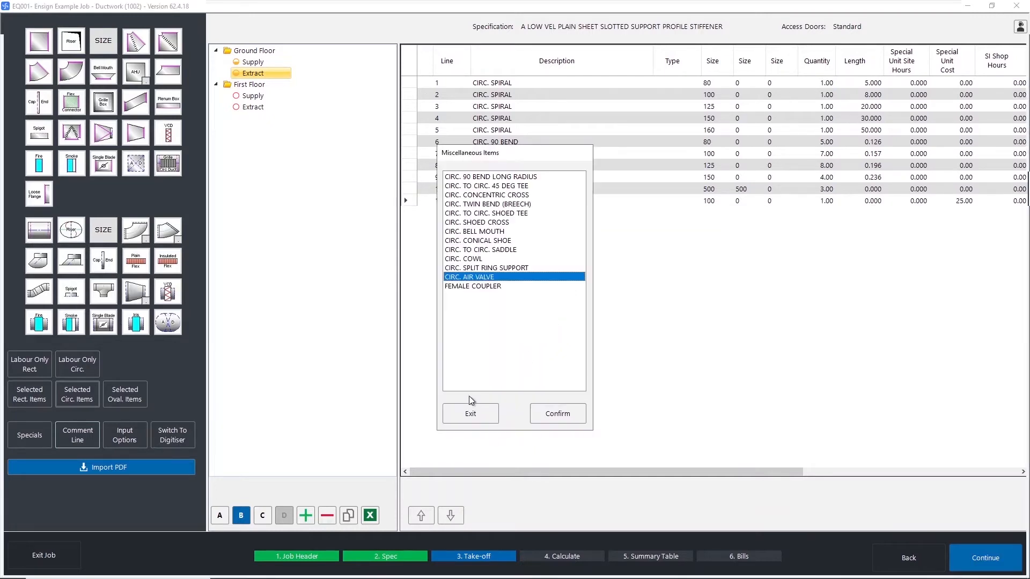
left_click(471, 414)
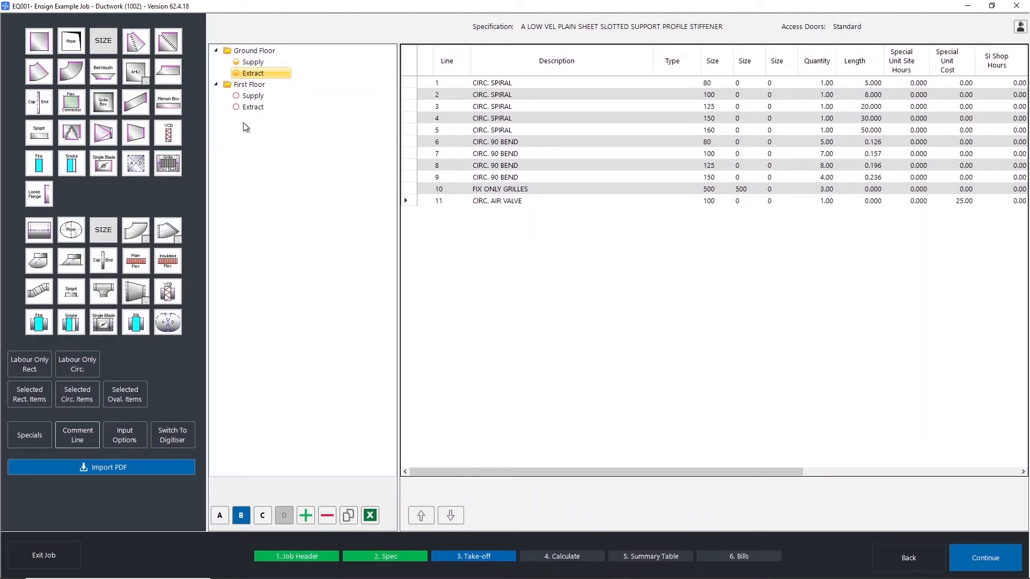
Import the Supply service from the Ductwork Training drawing database into the First Floor Supply section.
left_click(254, 98)
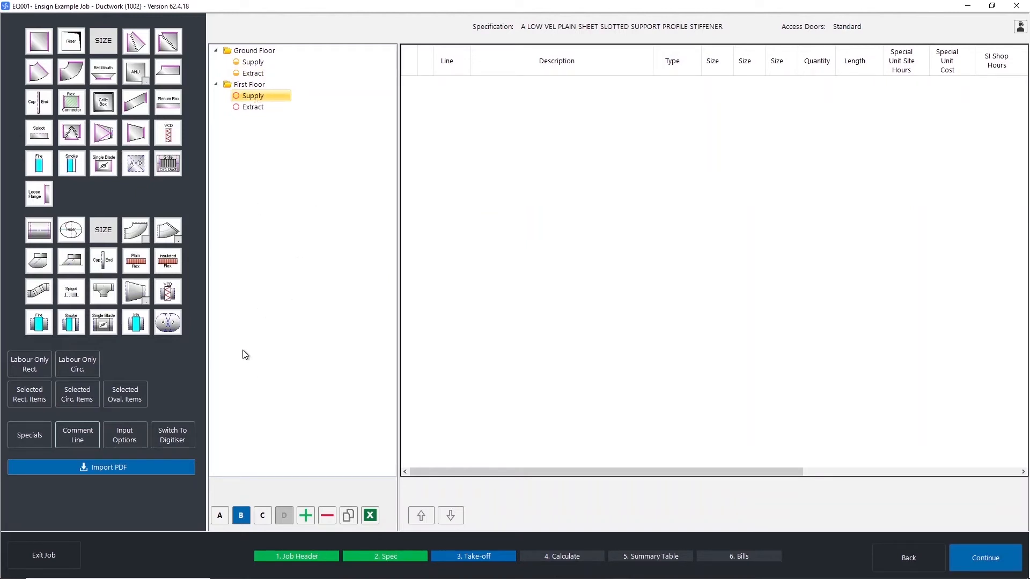
left_click(128, 468)
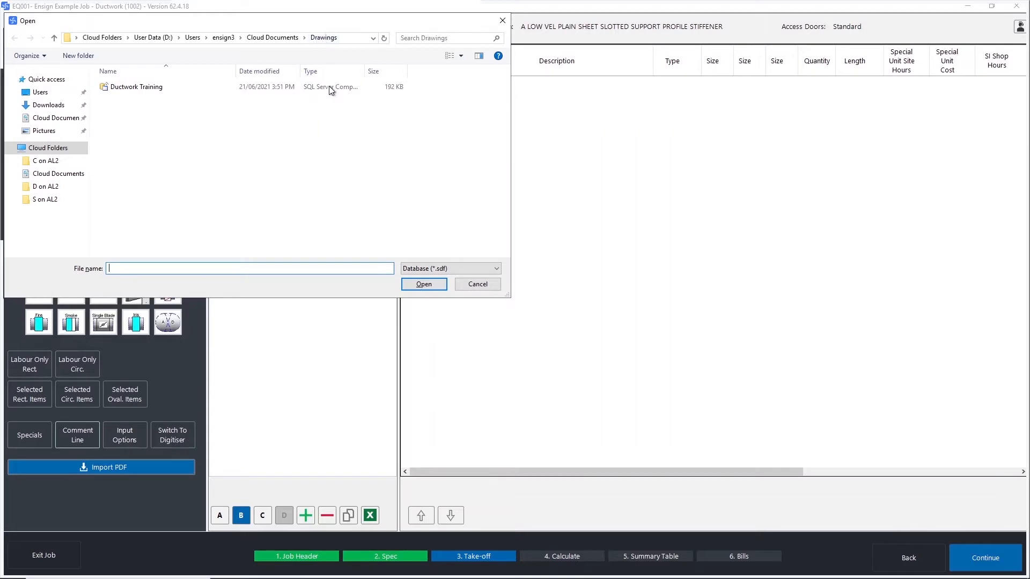
left_click(285, 90)
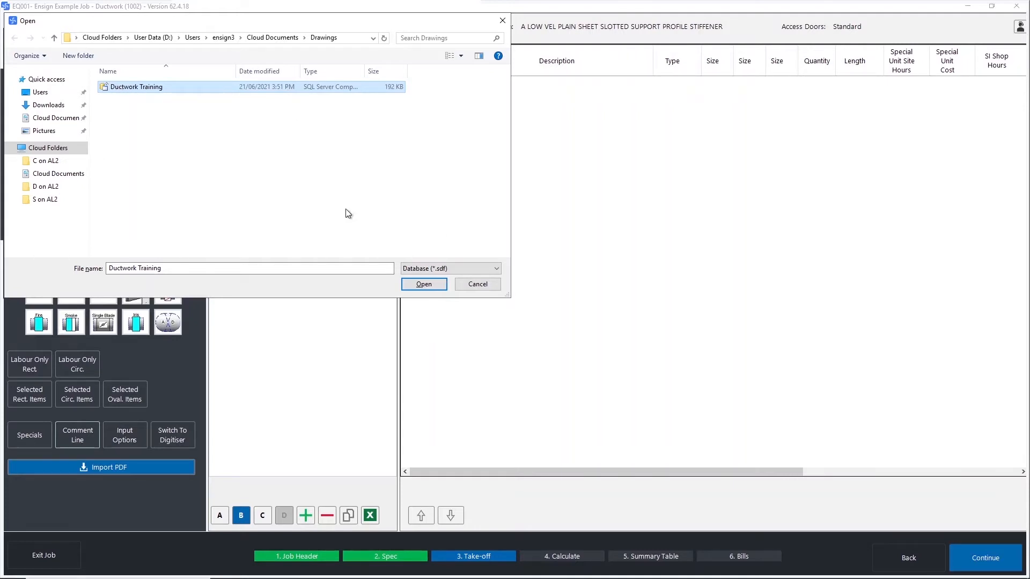
left_click(433, 288)
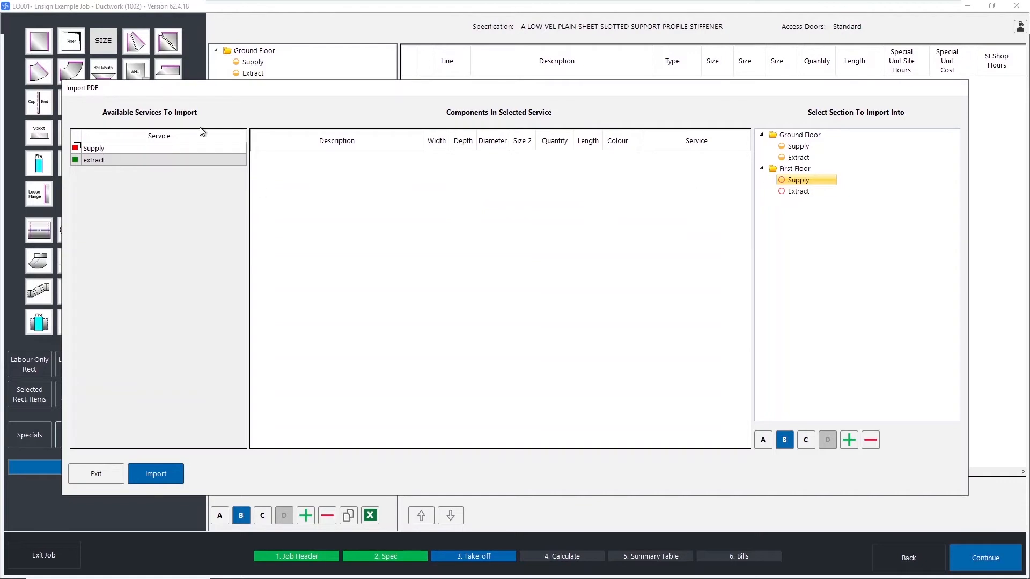
left_click(117, 146)
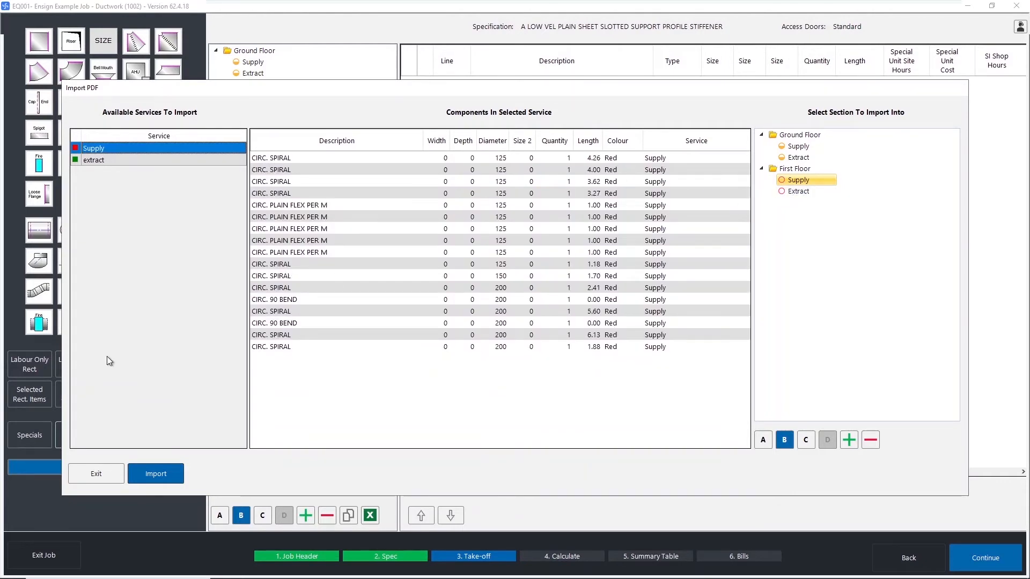
left_click(150, 472)
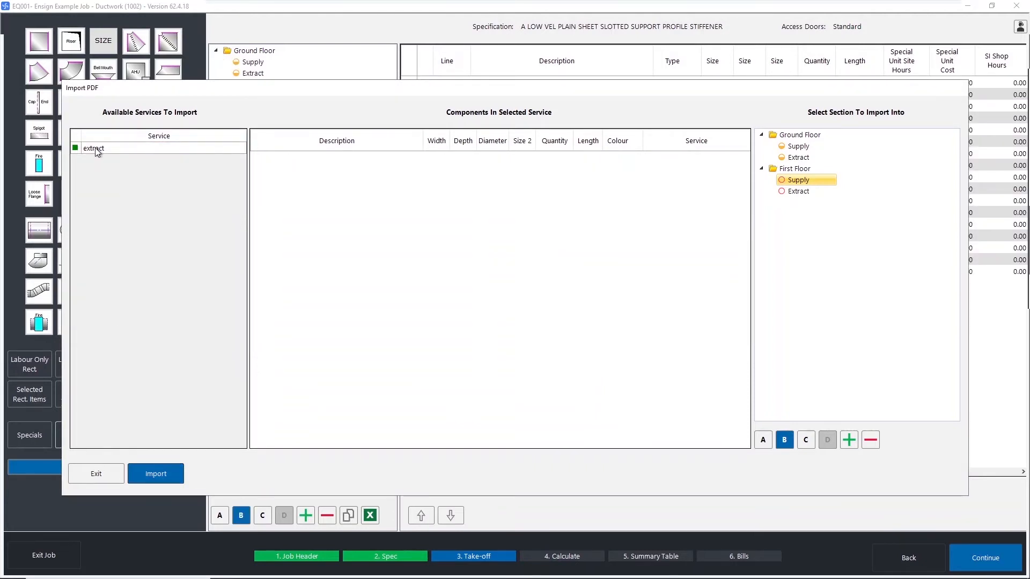
Import the extract service into the First Floor Extract section and close the PDF import.
left_click(97, 148)
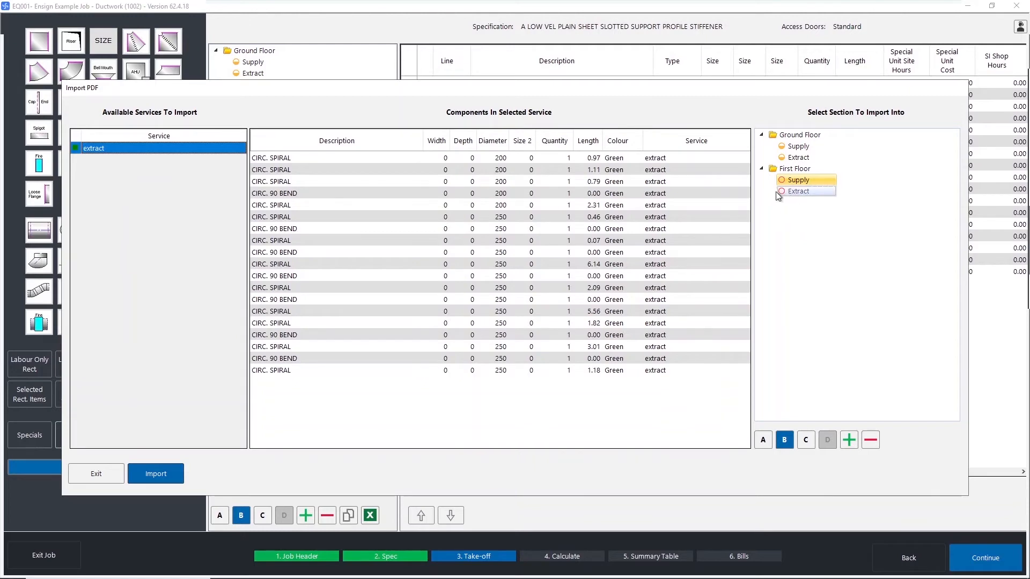
left_click(798, 192)
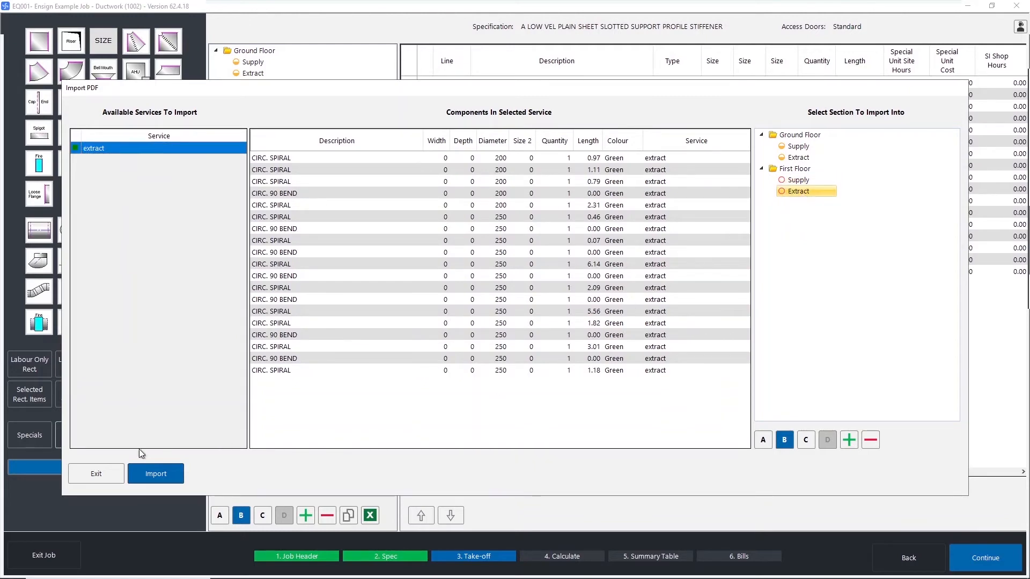
left_click(159, 475)
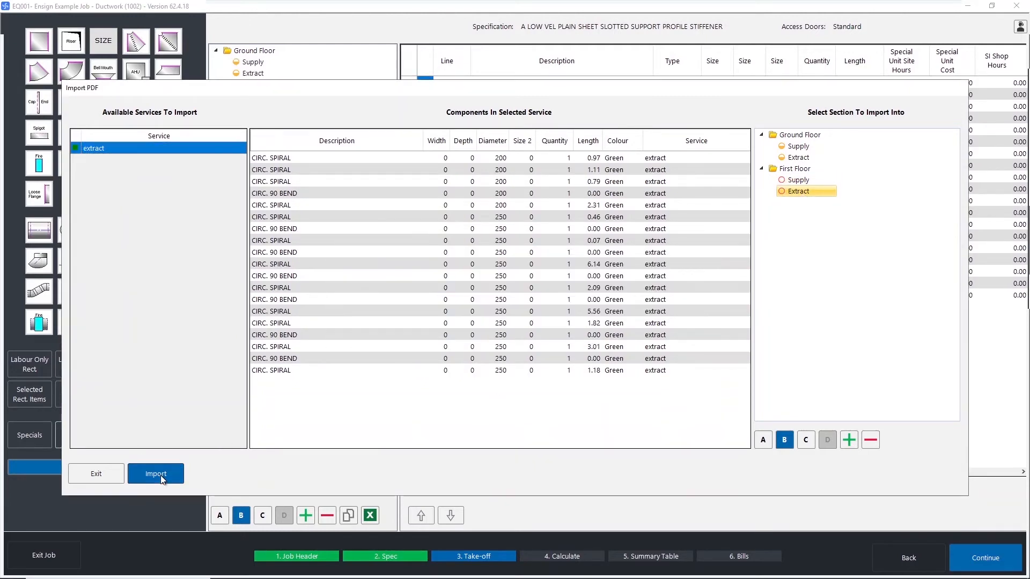
left_click(95, 474)
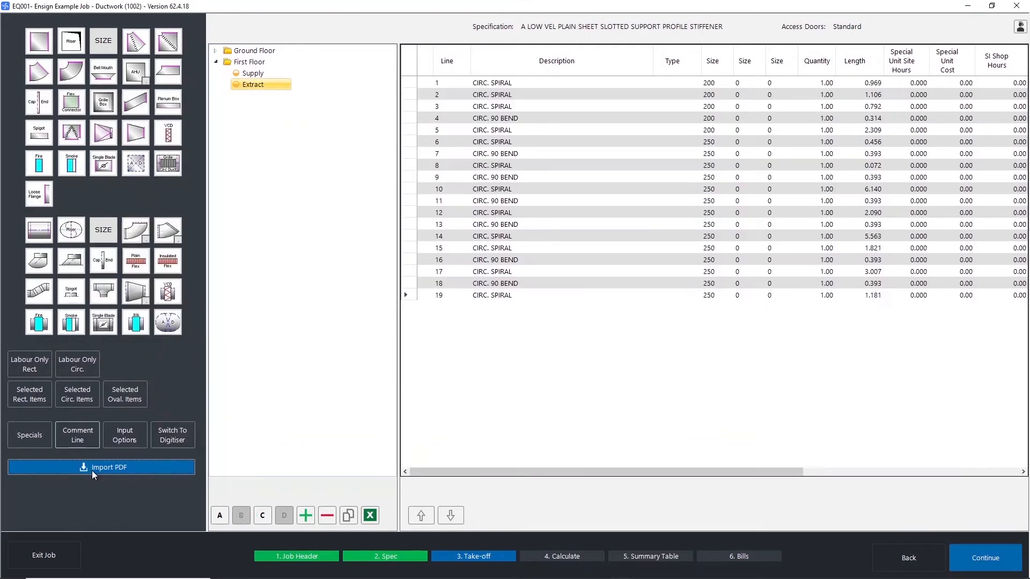
Set the section status of the First Floor Extract and Supply sections to Complete.
left_click(252, 96)
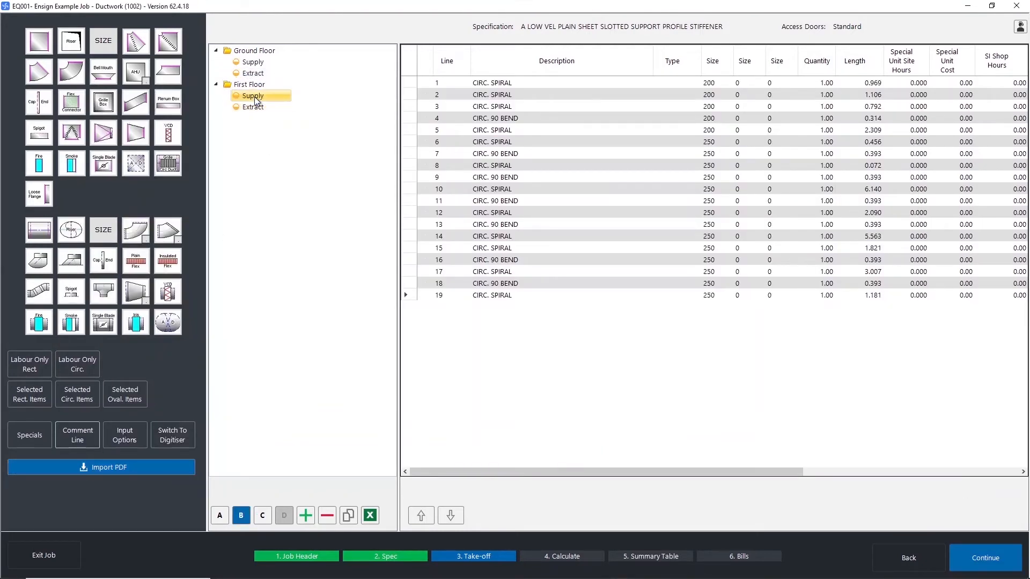
left_click(253, 108)
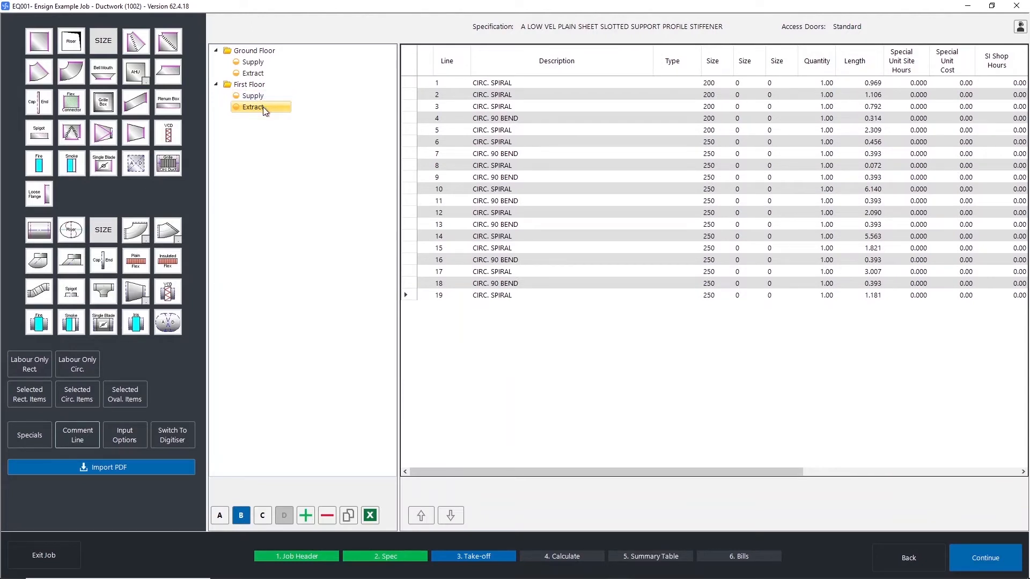
right_click(263, 108)
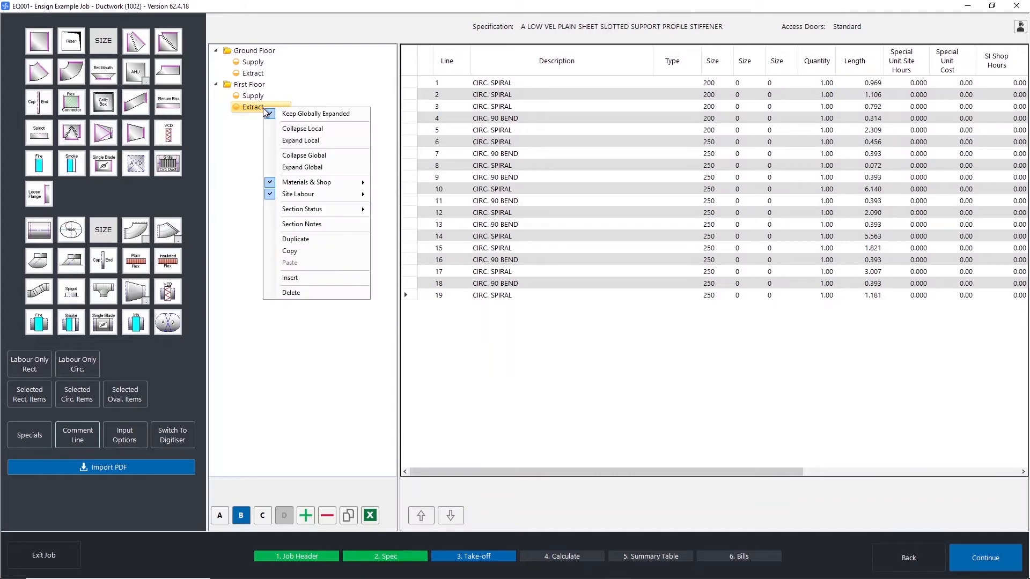
mouse_move(295, 210)
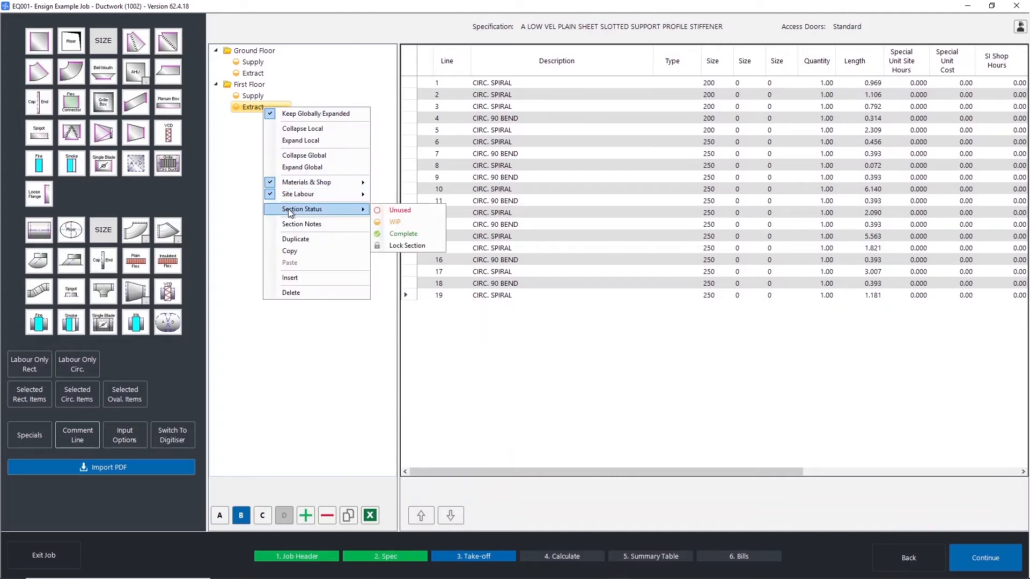
left_click(392, 234)
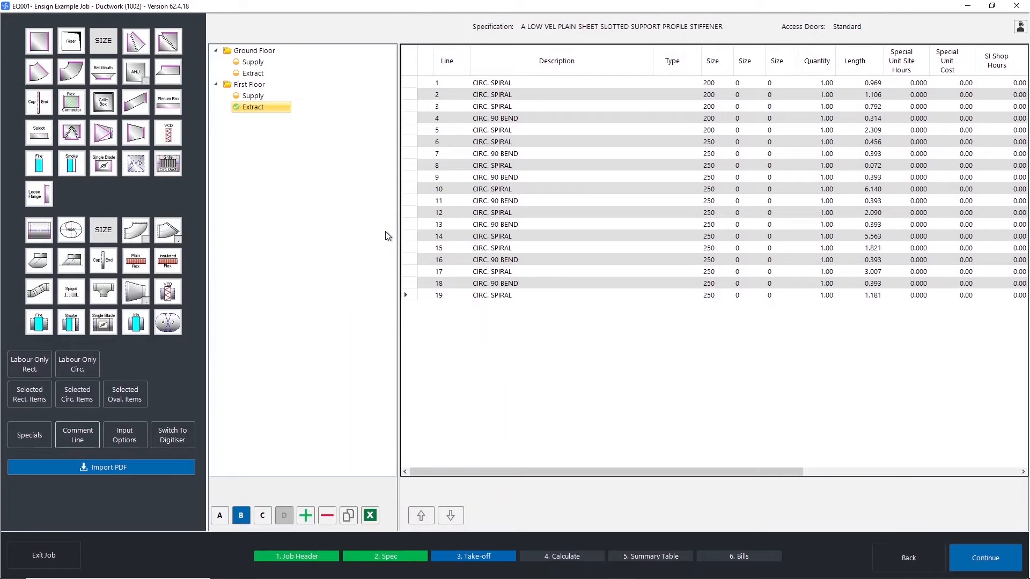
left_click(255, 95)
right_click(256, 95)
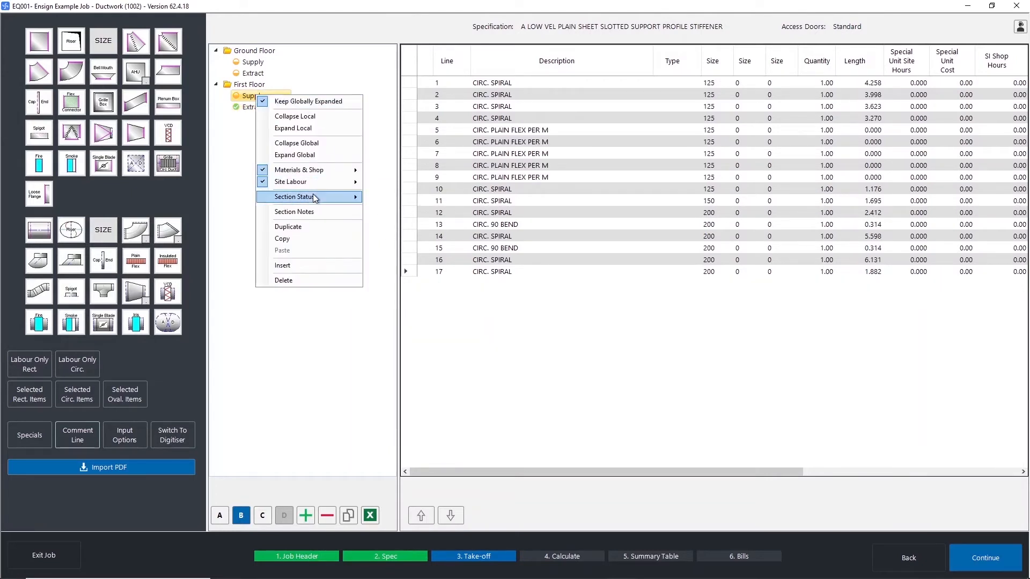
mouse_move(313, 196)
left_click(394, 232)
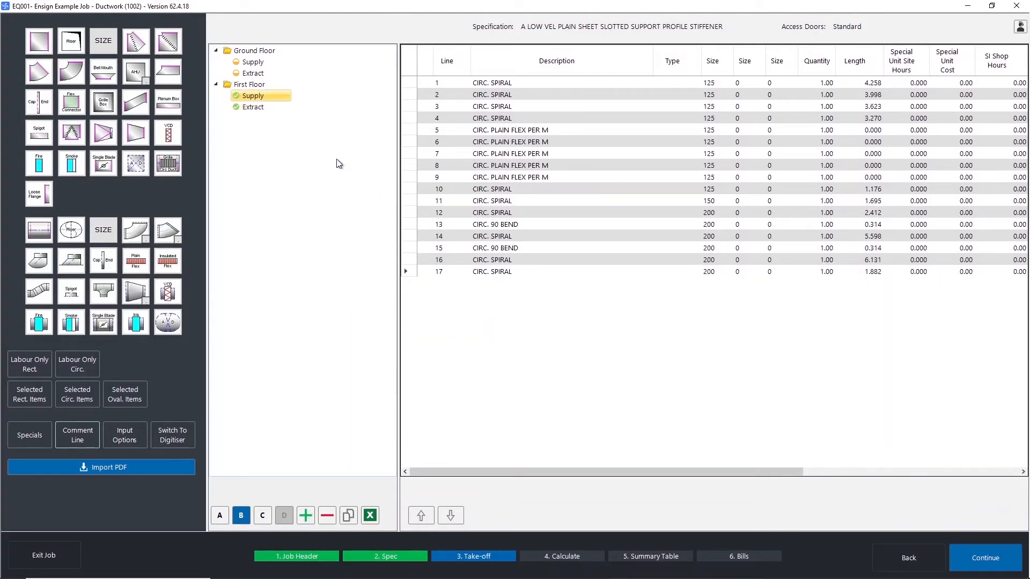
Move Extract above Supply under both Ground Floor and First Floor, and collapse the two floor folders.
left_click(236, 75)
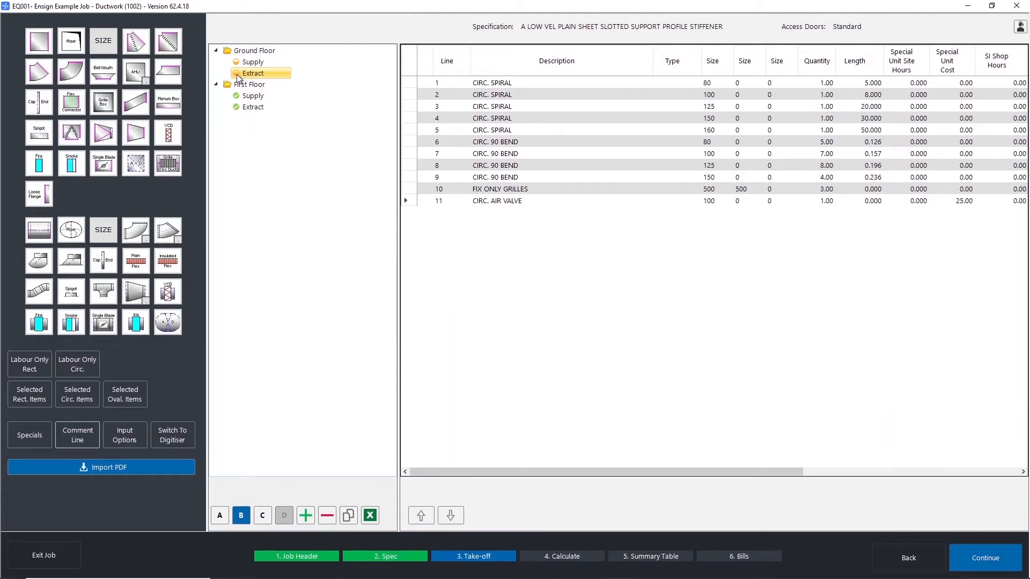
mouse_move(236, 74)
left_mouse_down()
mouse_move(237, 54)
mouse_move(239, 62)
left_mouse_up()
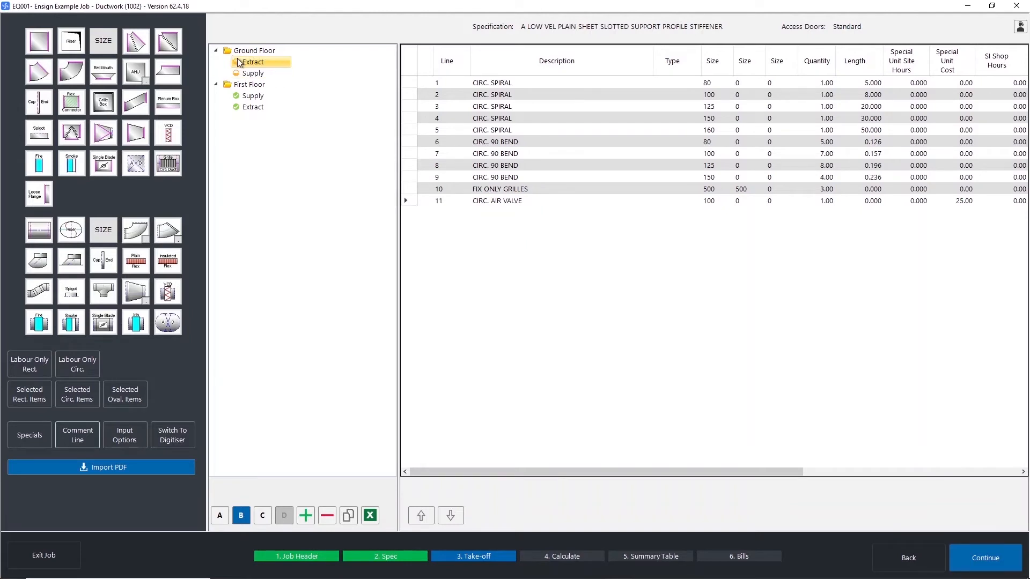
left_click(236, 106)
left_click_drag(236, 107, 237, 95)
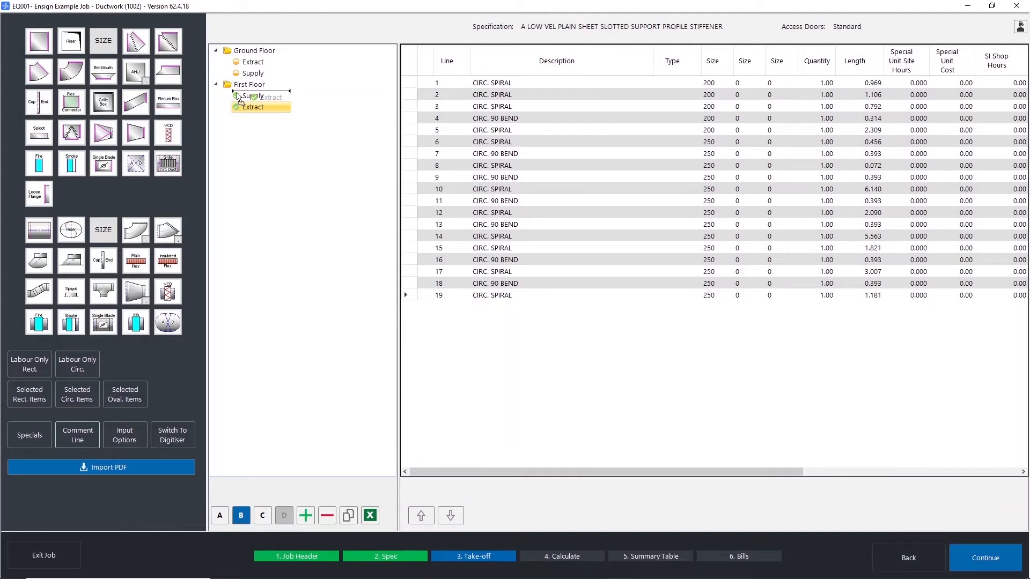
double_click(224, 51)
double_click(234, 63)
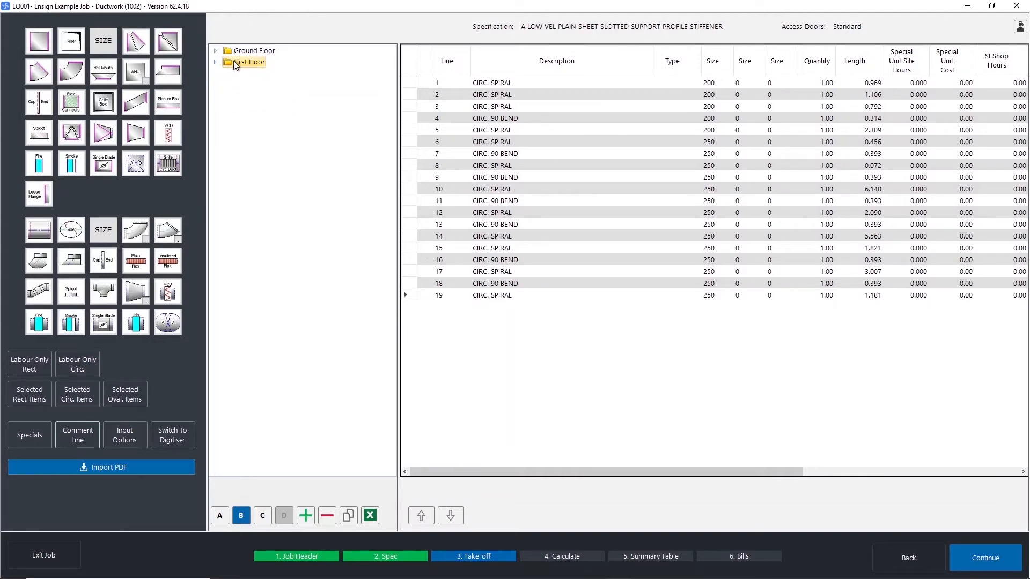
Expand the First Floor and Ground Floor folders and display the take-off lines of the Ground Floor Extract section.
mouse_move(228, 50)
left_mouse_down()
mouse_move(236, 72)
mouse_move(232, 51)
left_mouse_up()
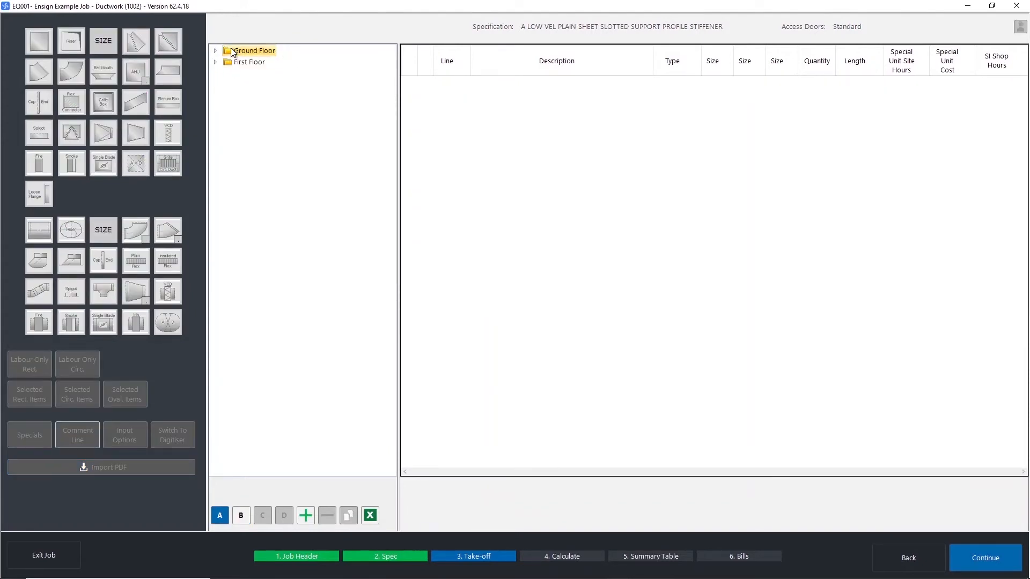
left_click(215, 62)
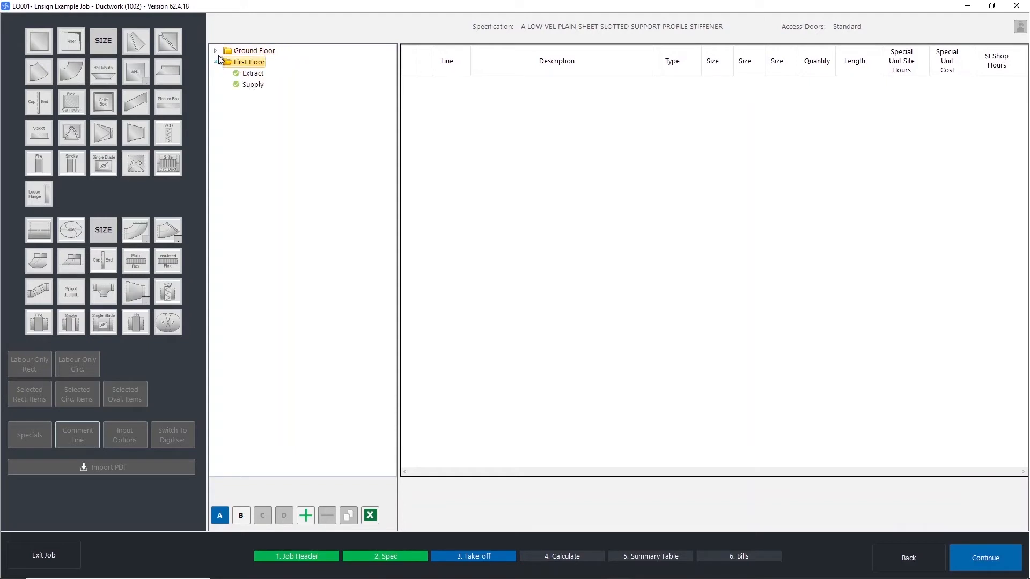
left_click(220, 50)
left_click(216, 50)
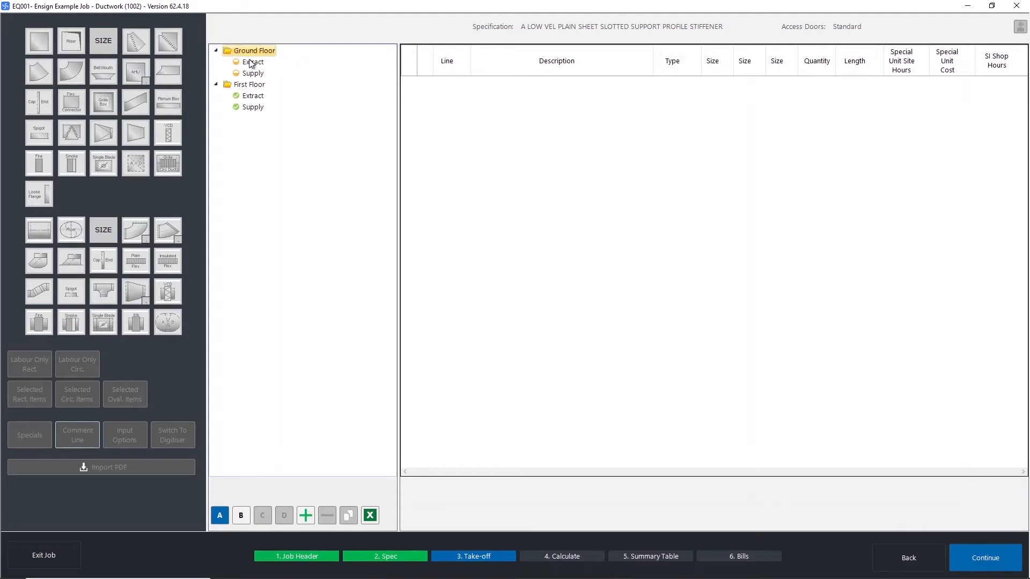
left_click(251, 62)
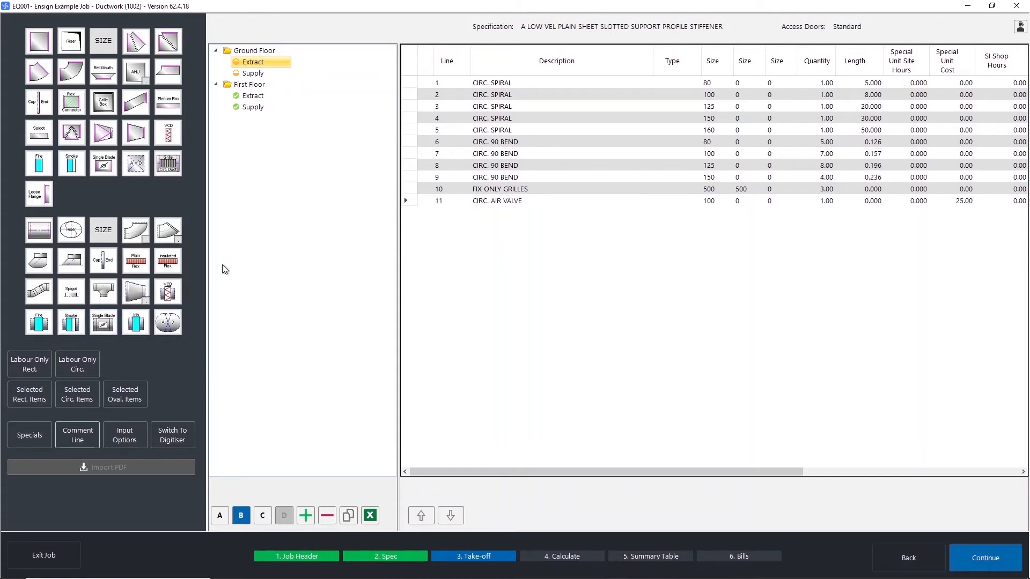
Duplicate the First Floor folder with its sections and rename the copy Second Floor.
left_click(250, 85)
right_click(248, 91)
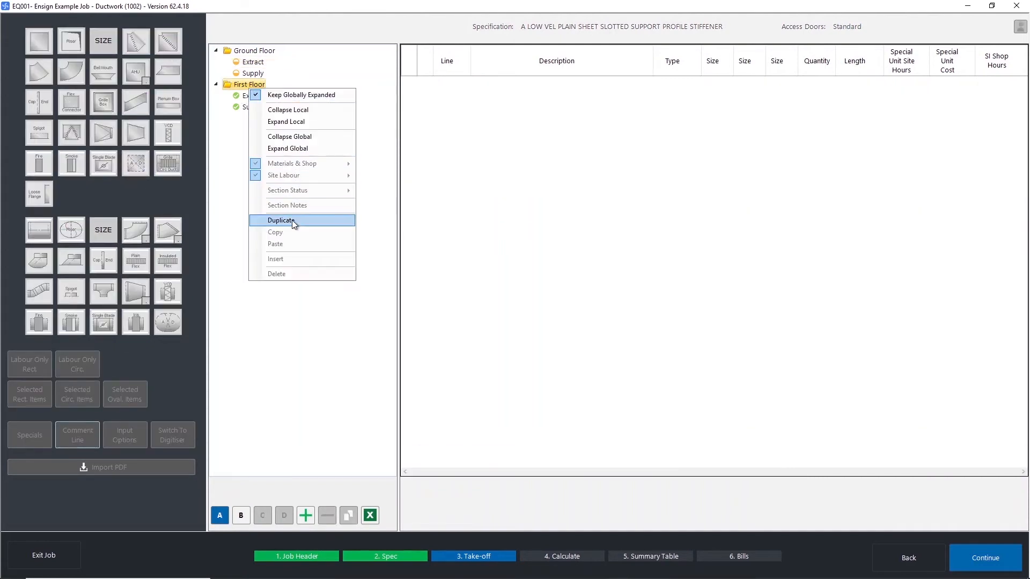
left_click(275, 218)
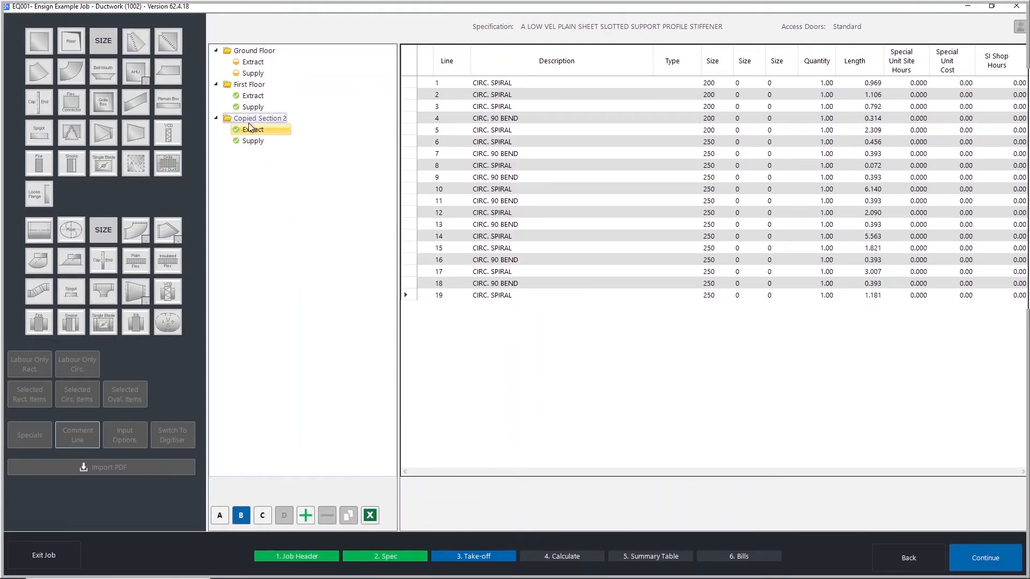
left_click(251, 119)
double_click(251, 120)
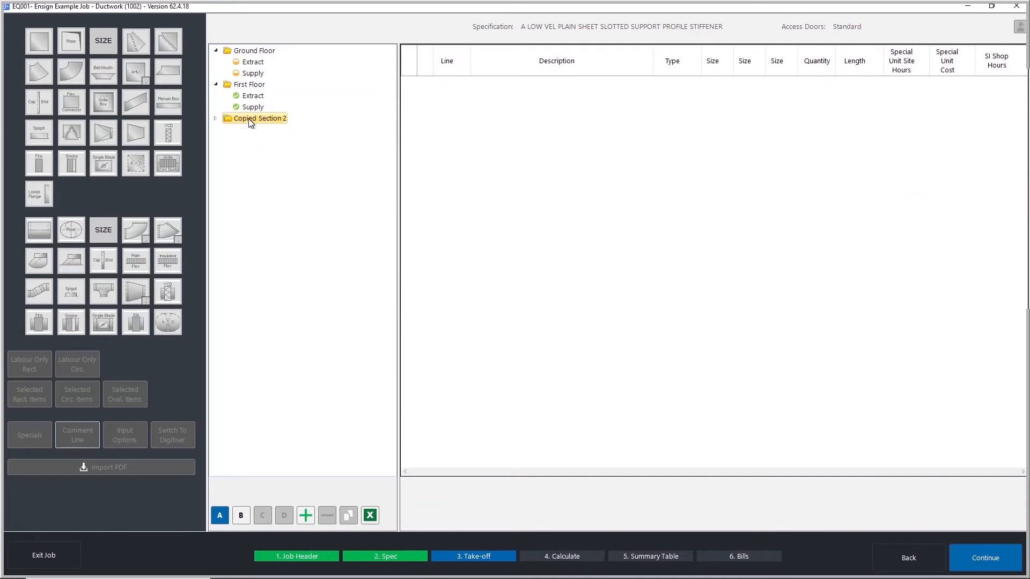
double_click(250, 119)
key("ctrl+a")
type("Second Floor")
key("Return")
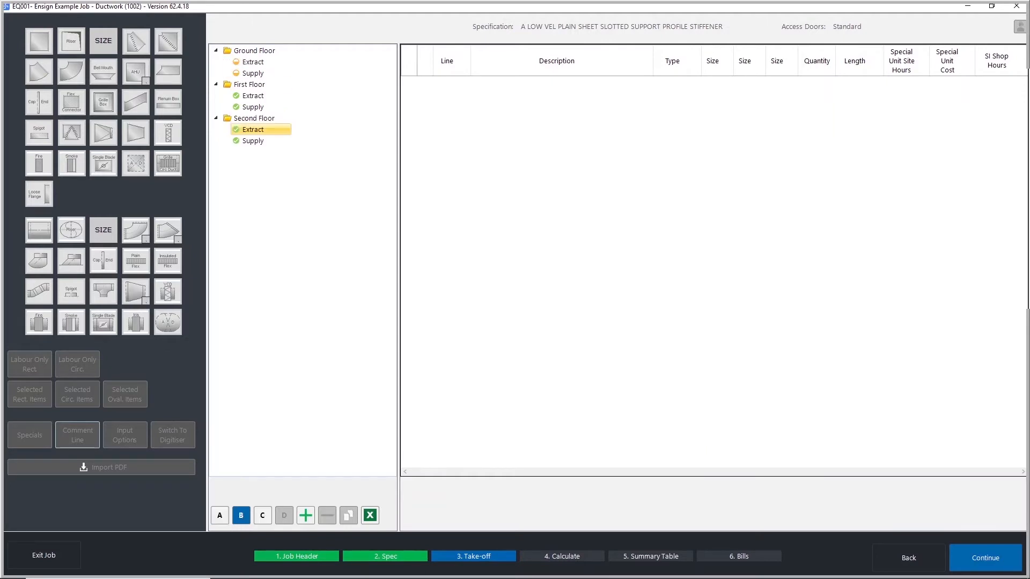
Set the length of line 1 in the Second Floor Supply section to 9, applying the same value to the bought-out length.
left_click(250, 141)
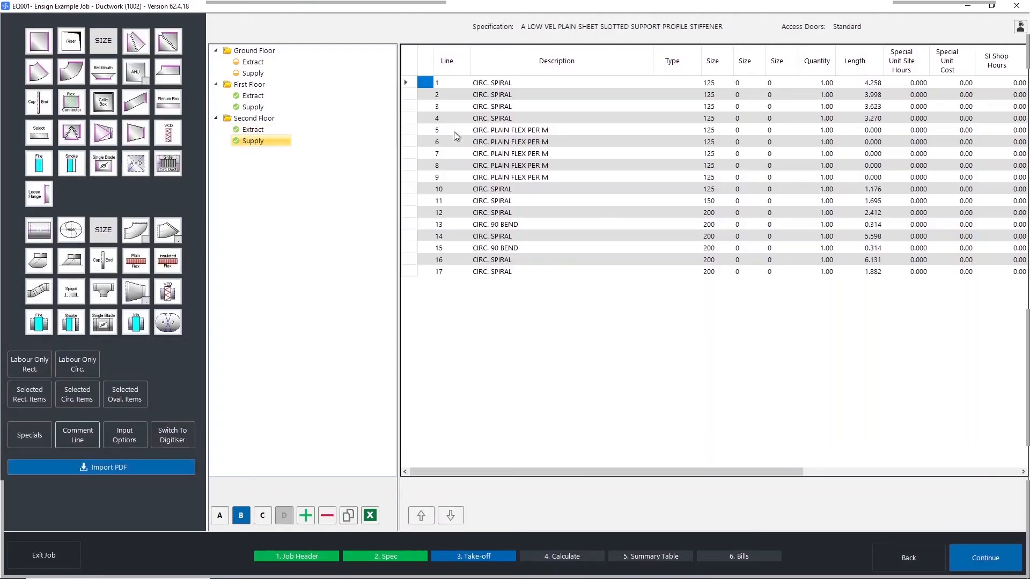
left_click(858, 83)
type("9")
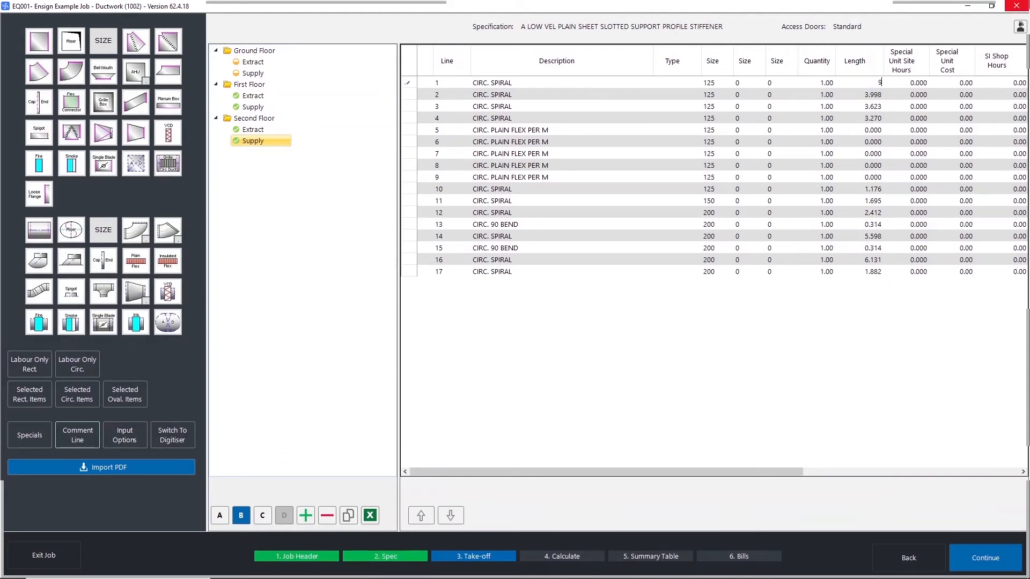
key("Return")
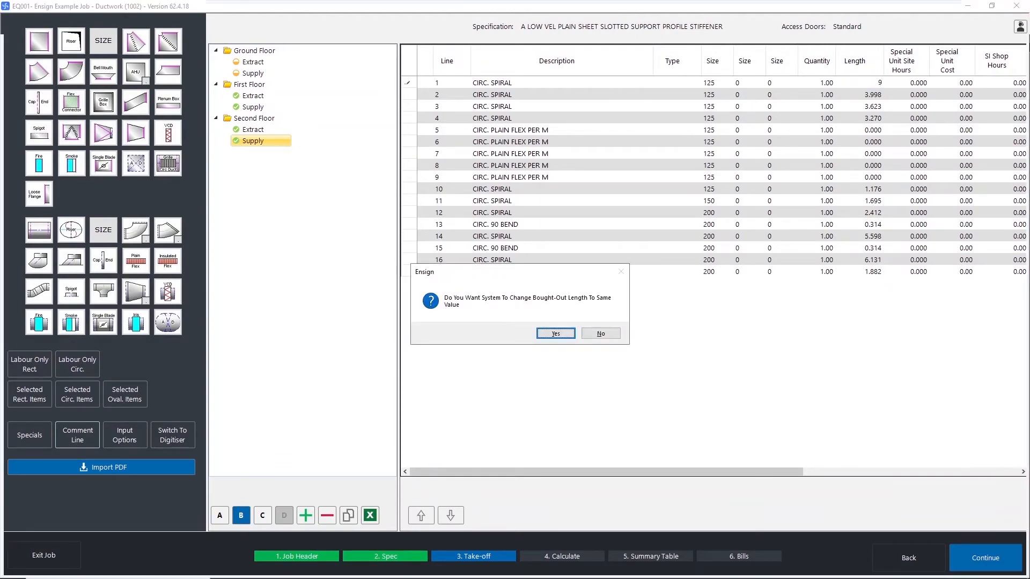
key("Return")
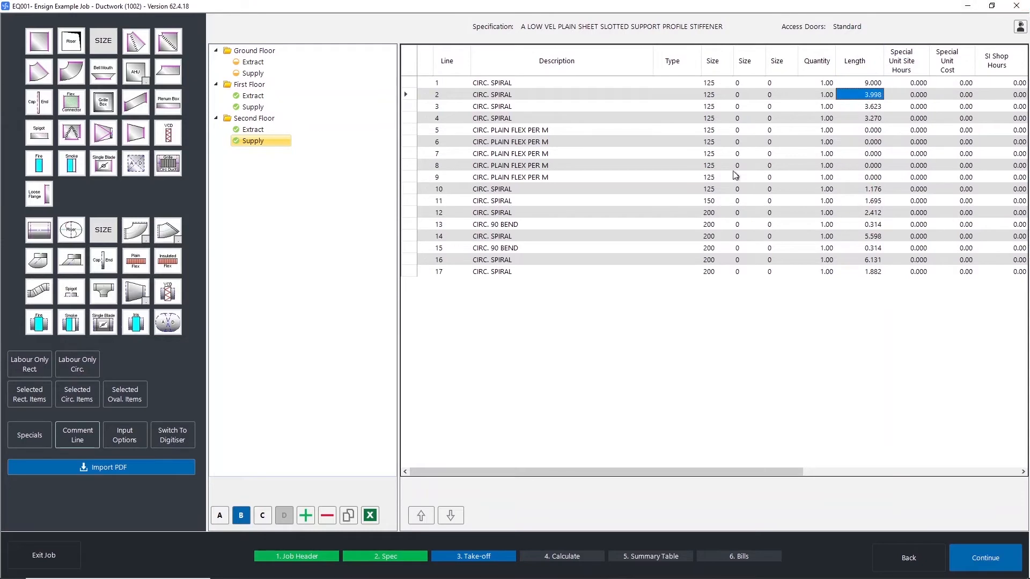
Add a comment line with the description "Example" to the Second Floor Supply section.
left_click(565, 250)
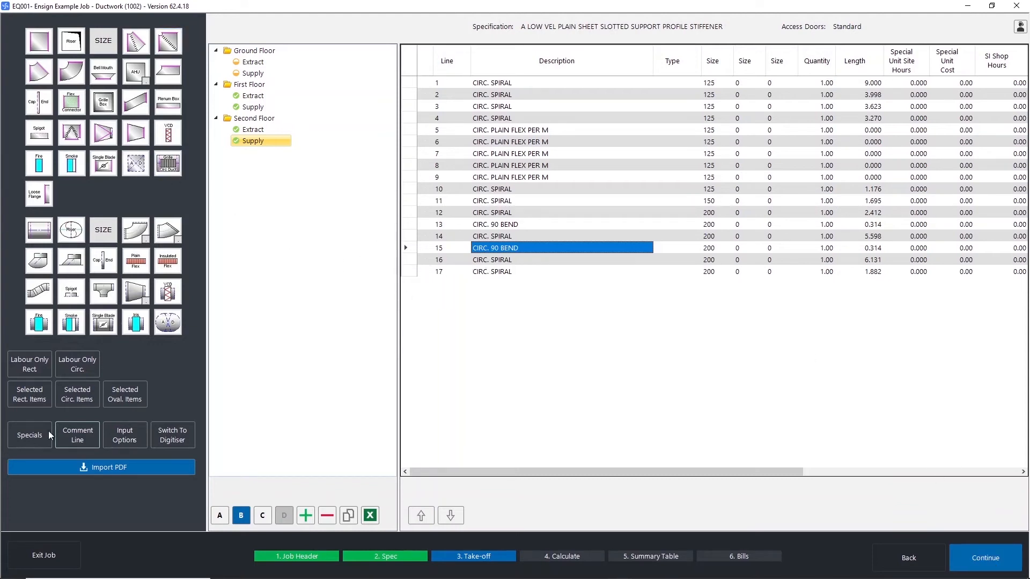
left_click(80, 433)
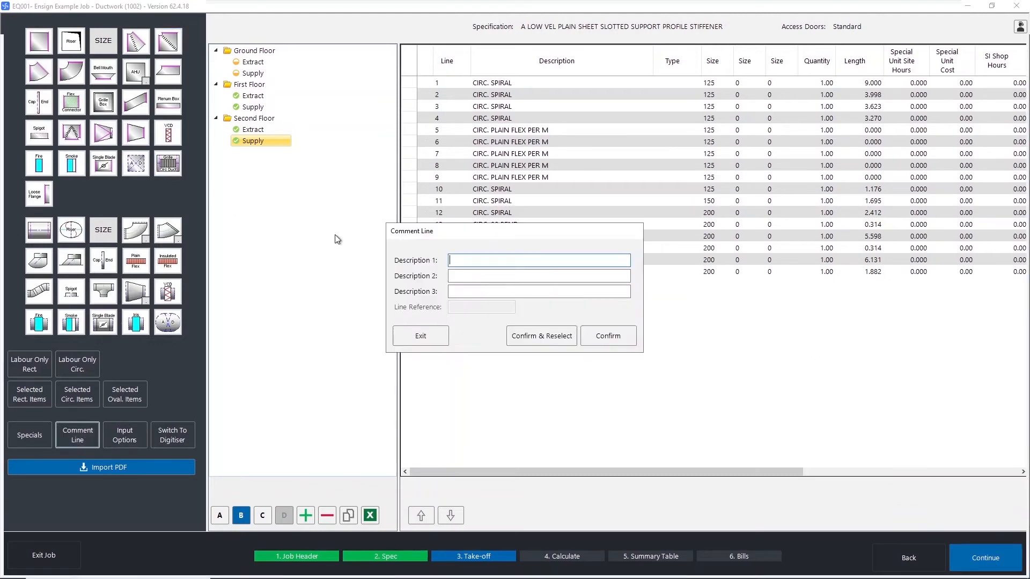
type("Example")
left_click(605, 334)
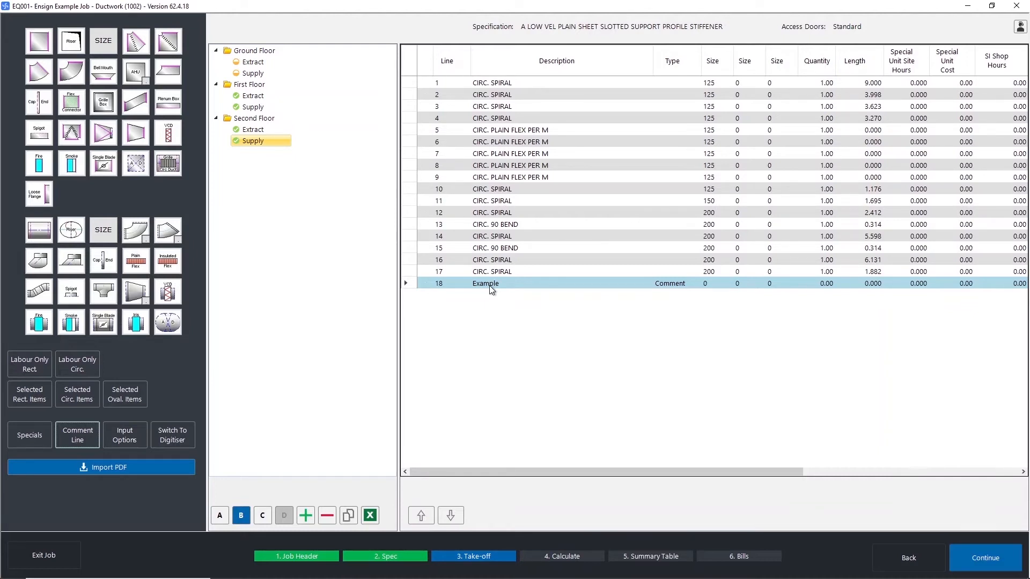
left_click(408, 284)
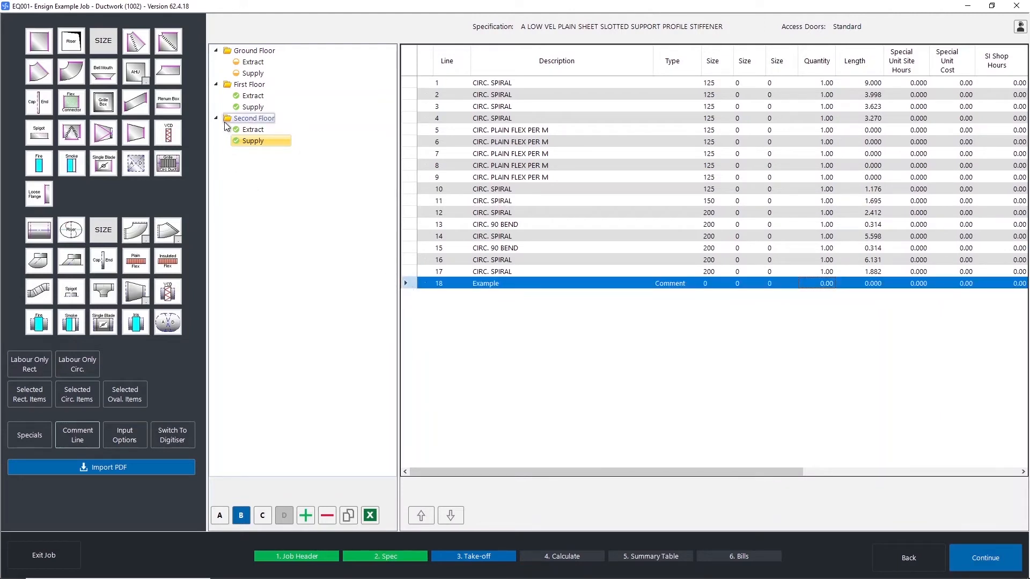
left_click(247, 138)
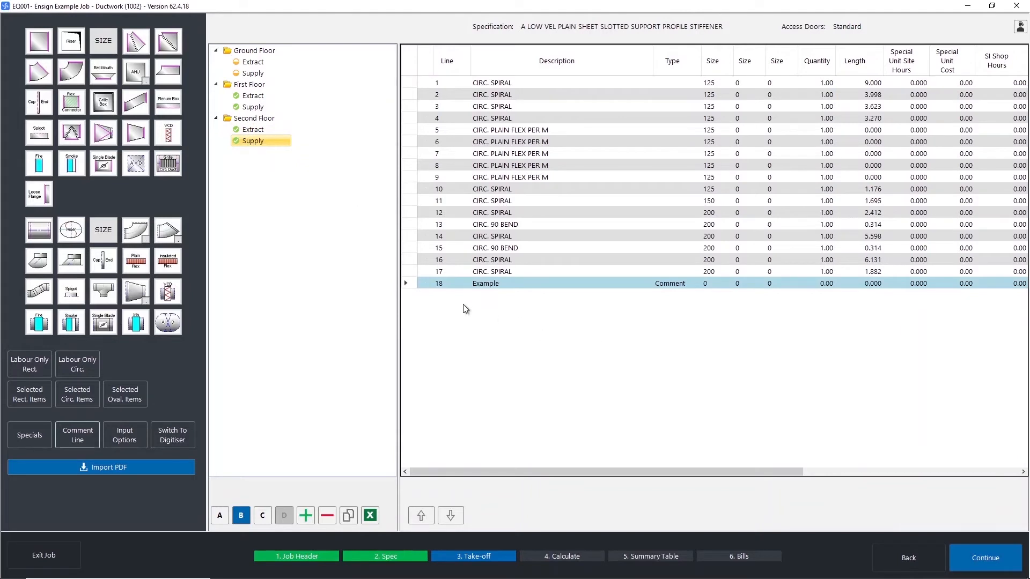
View the entry form for a new special item and close the specials without adding anything.
left_click(41, 438)
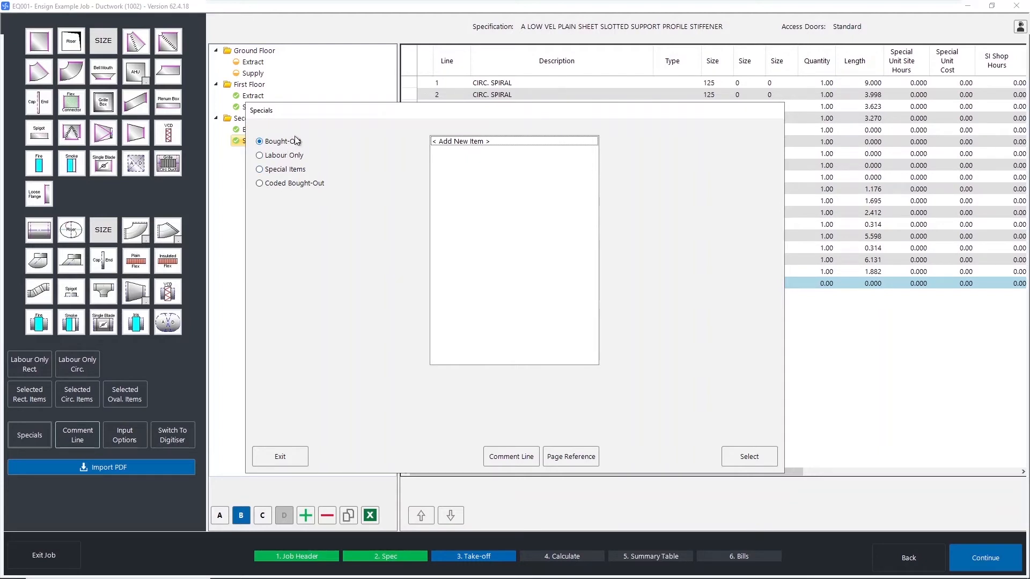
left_click(296, 170)
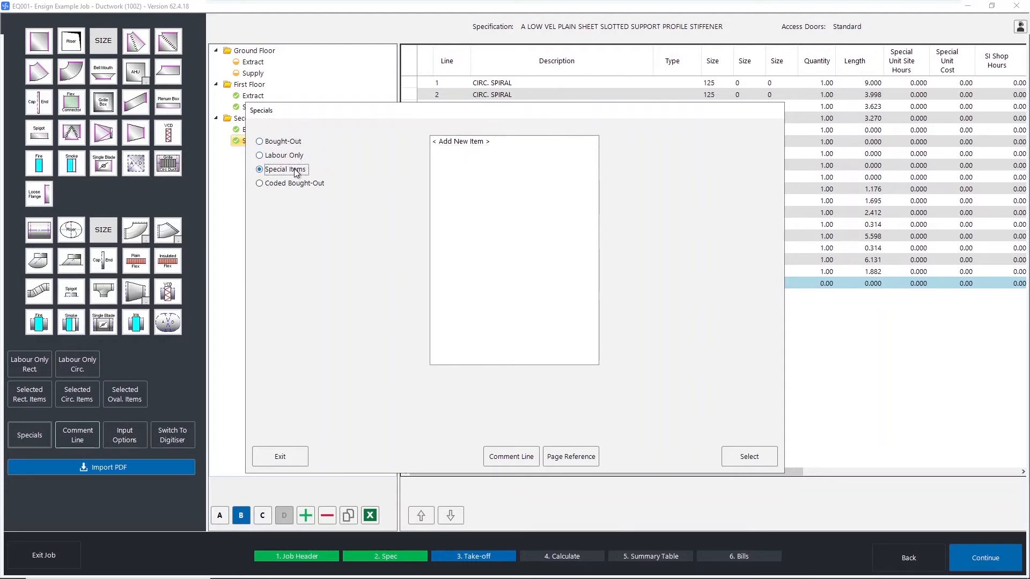
left_click(461, 143)
double_click(462, 142)
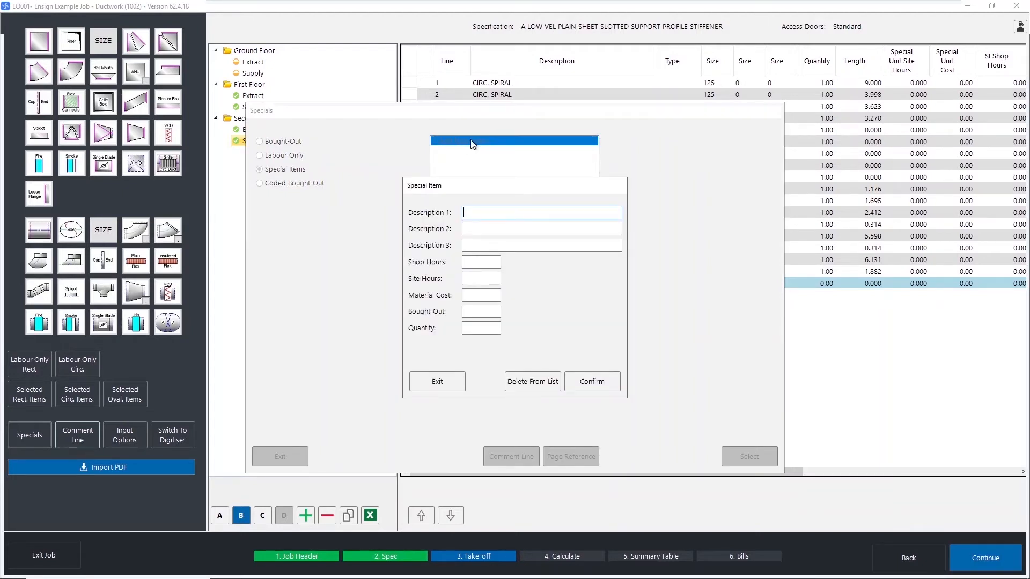
left_click(439, 381)
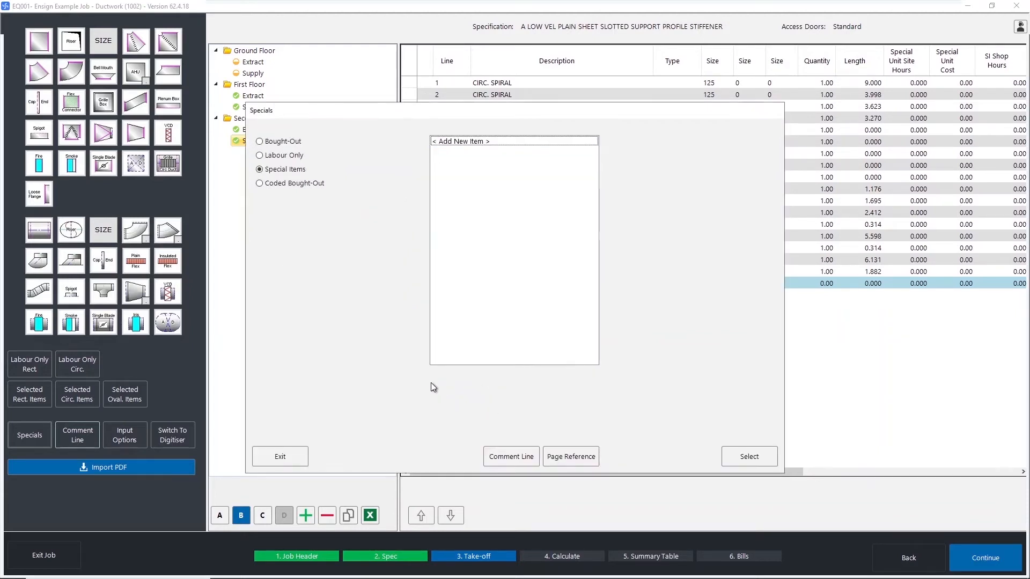
left_click(299, 460)
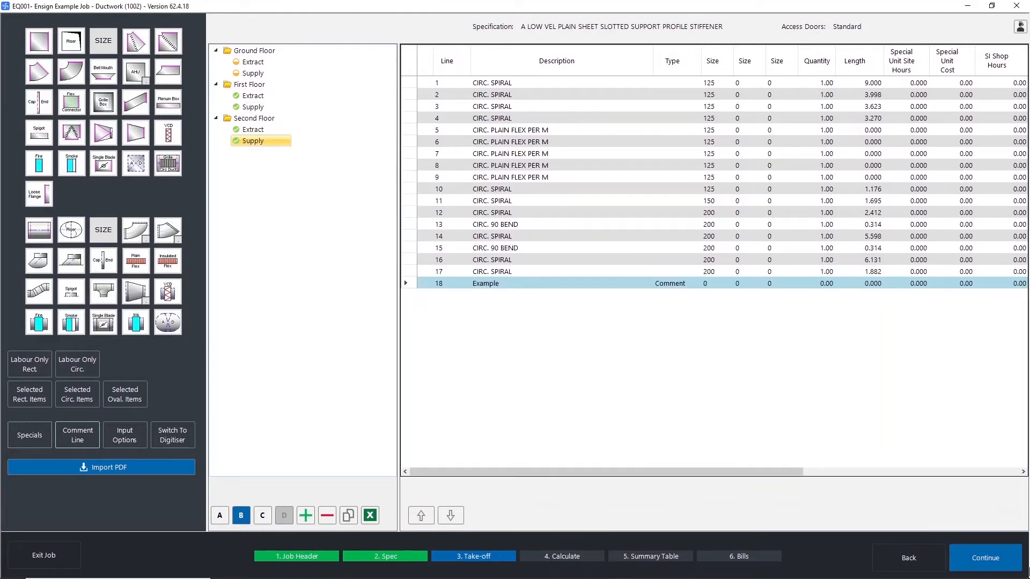
Recalculate the job using the current database prices and continue to the summary table.
left_click(984, 563)
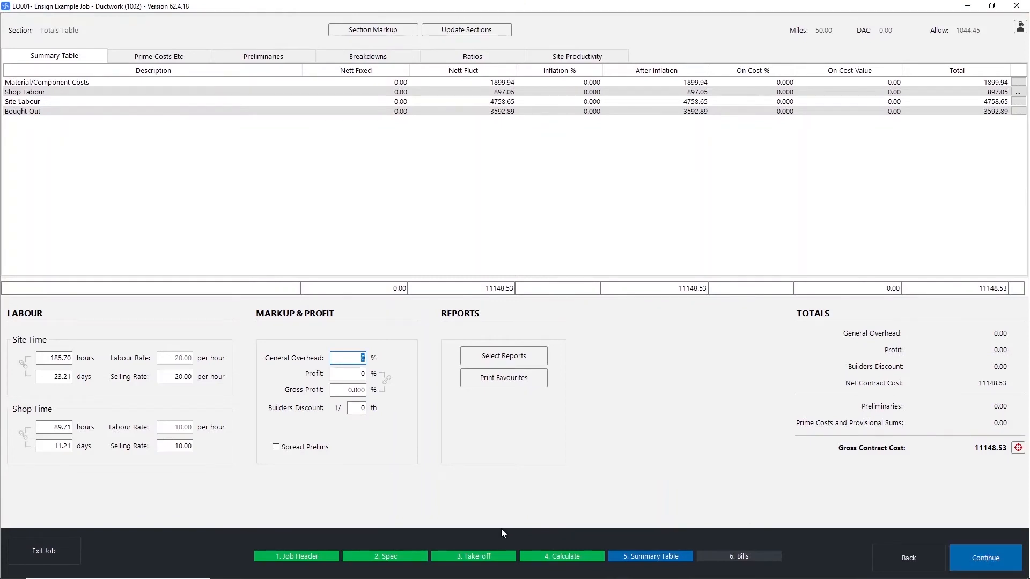
left_click(497, 555)
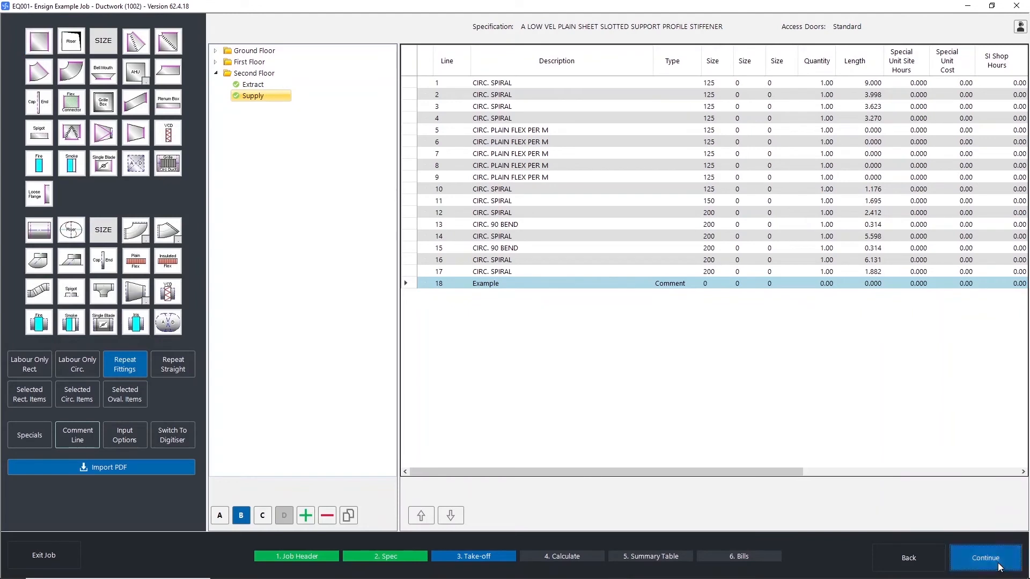
left_click(998, 566)
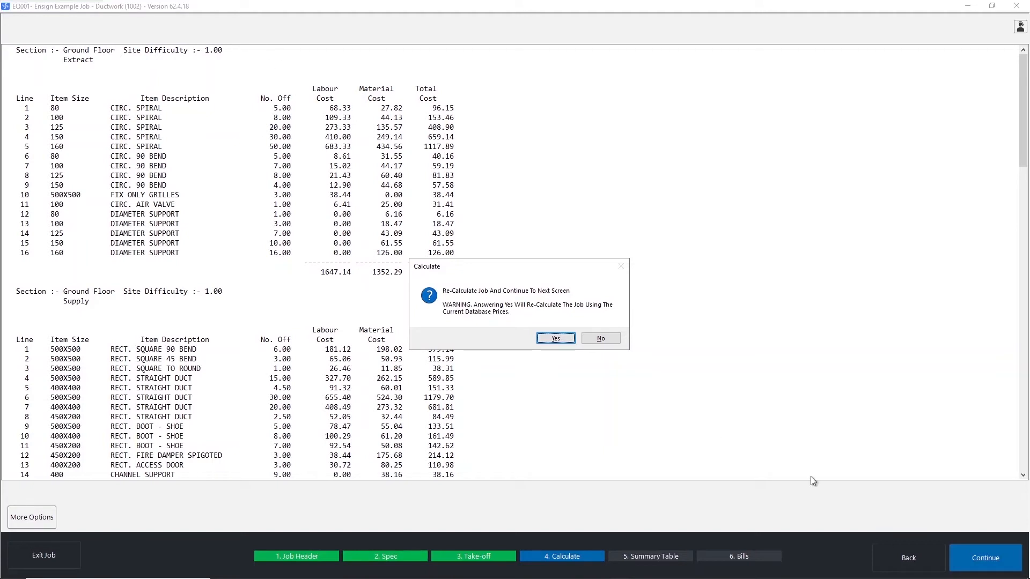
left_click(553, 339)
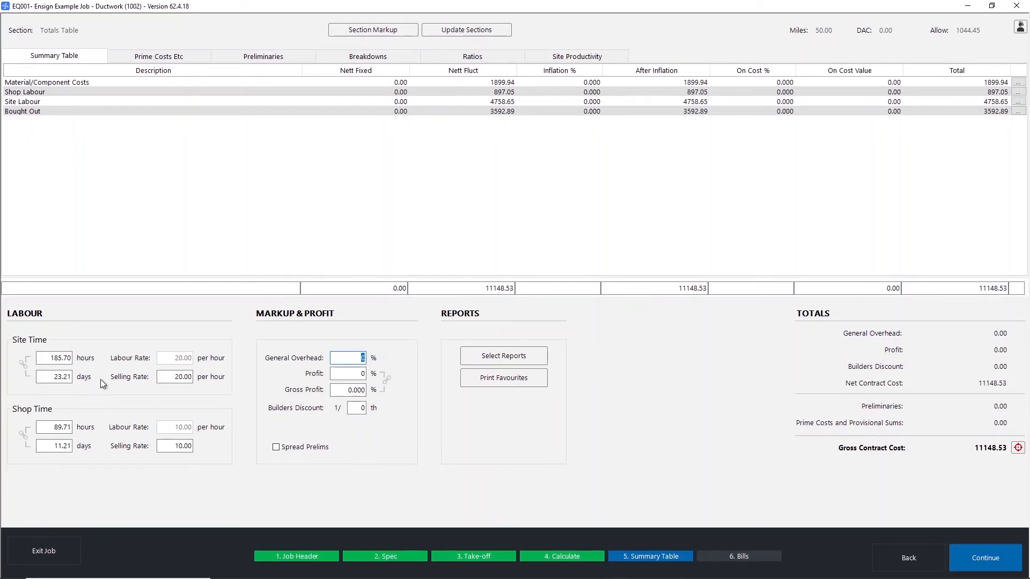
Examine the site time in hours and days and the material, shop labour, site labour and bought-out rows of the summary table.
left_click(69, 359)
left_click(71, 379)
left_click(36, 84)
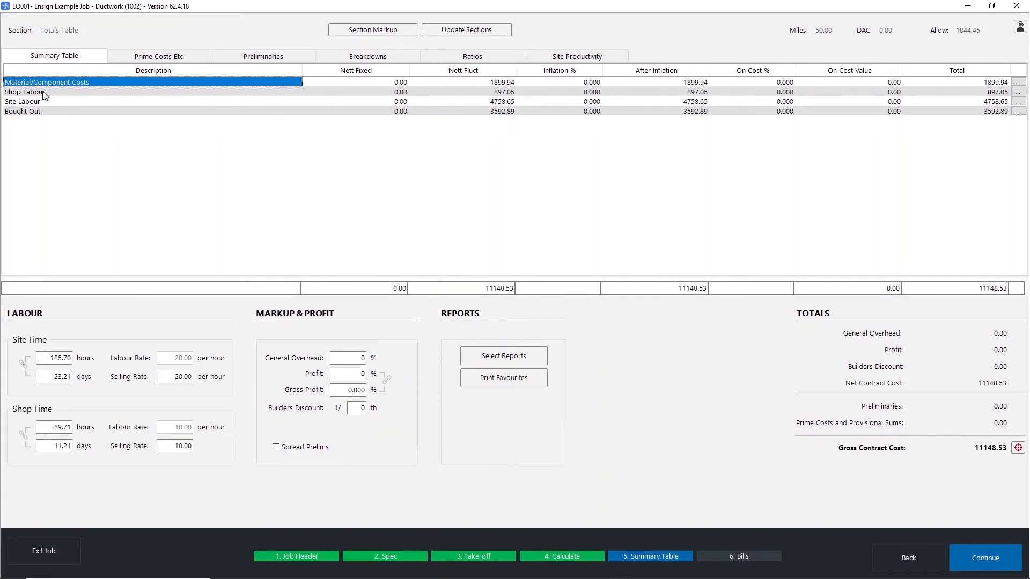
left_click(46, 95)
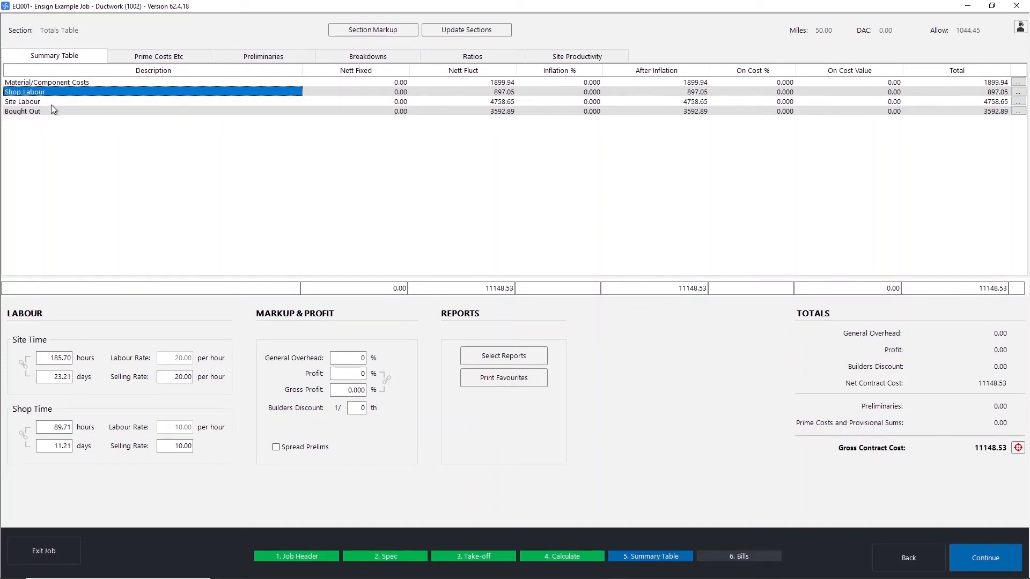
left_click(51, 104)
left_click(58, 112)
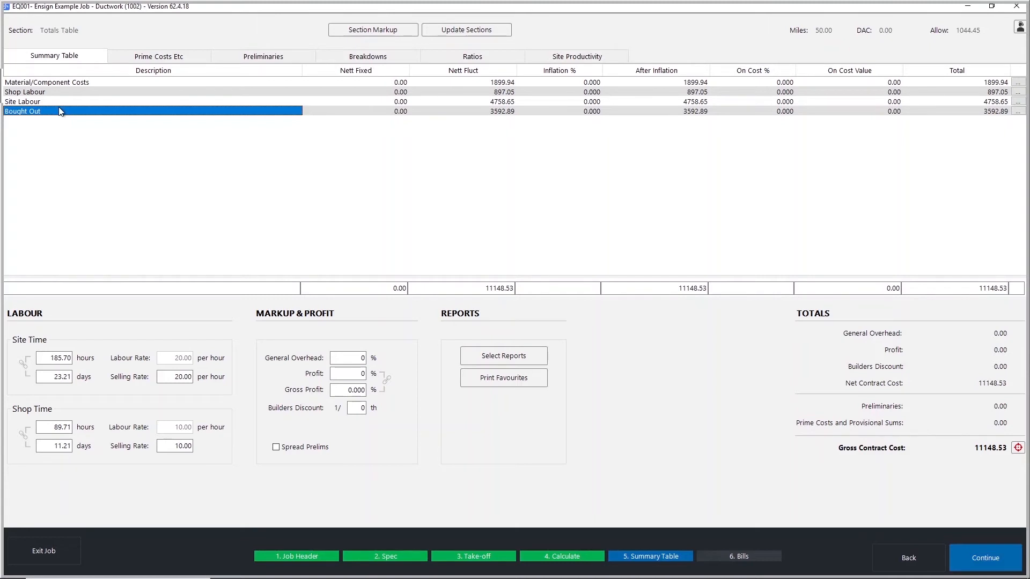
left_click(409, 113)
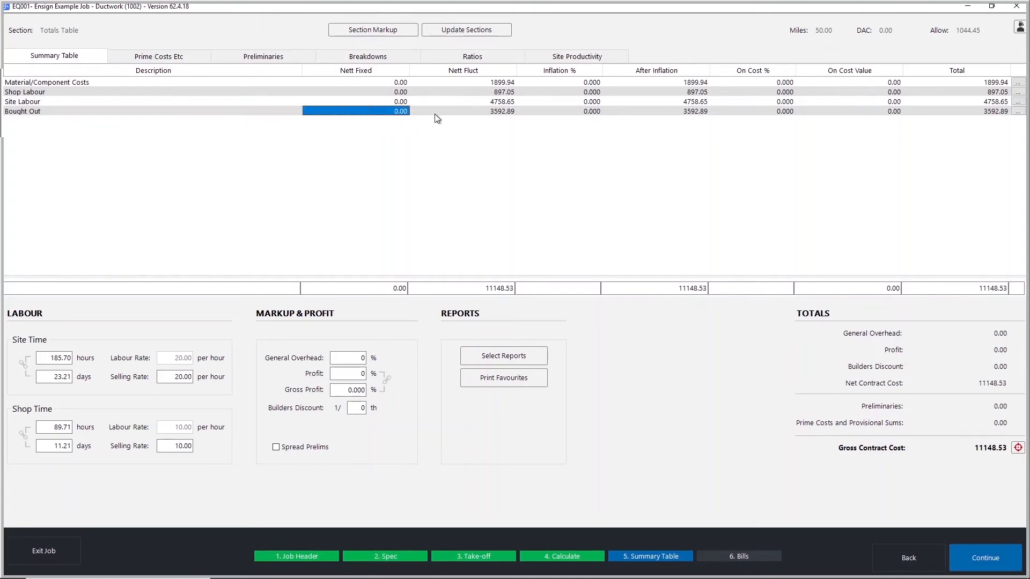
left_click(434, 113)
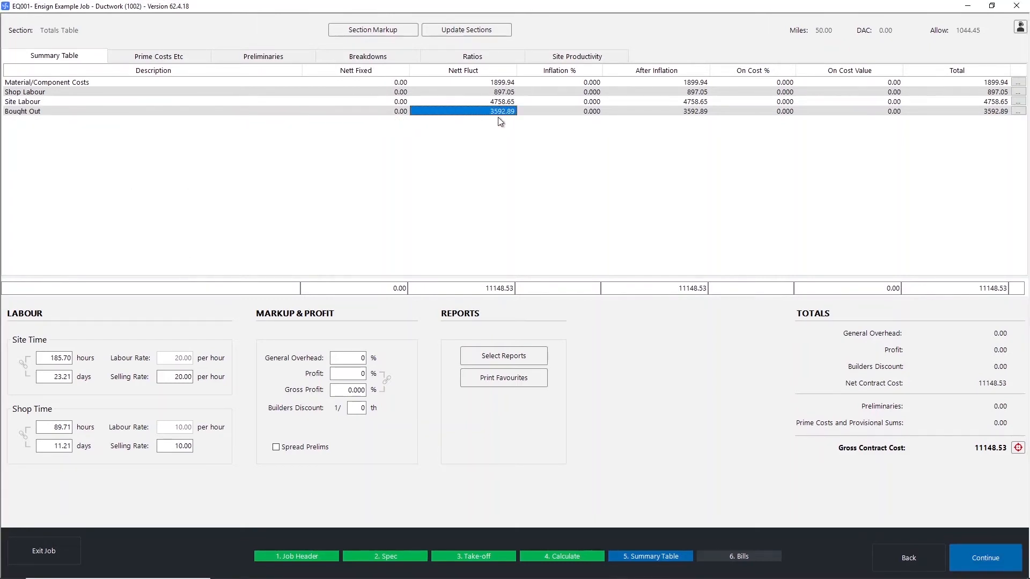
left_click(667, 90)
left_click(100, 80)
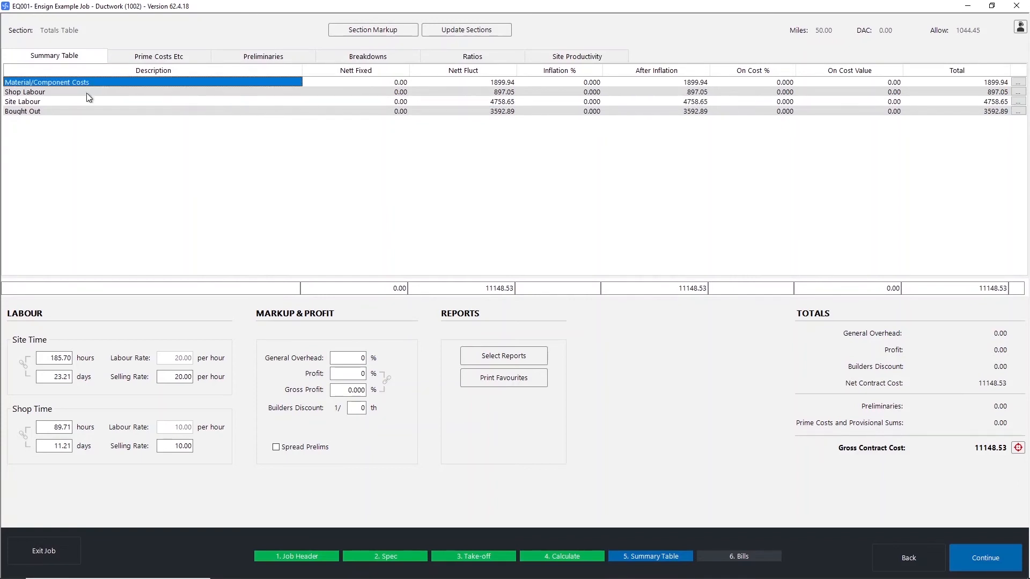
left_click(86, 92)
left_click(87, 103)
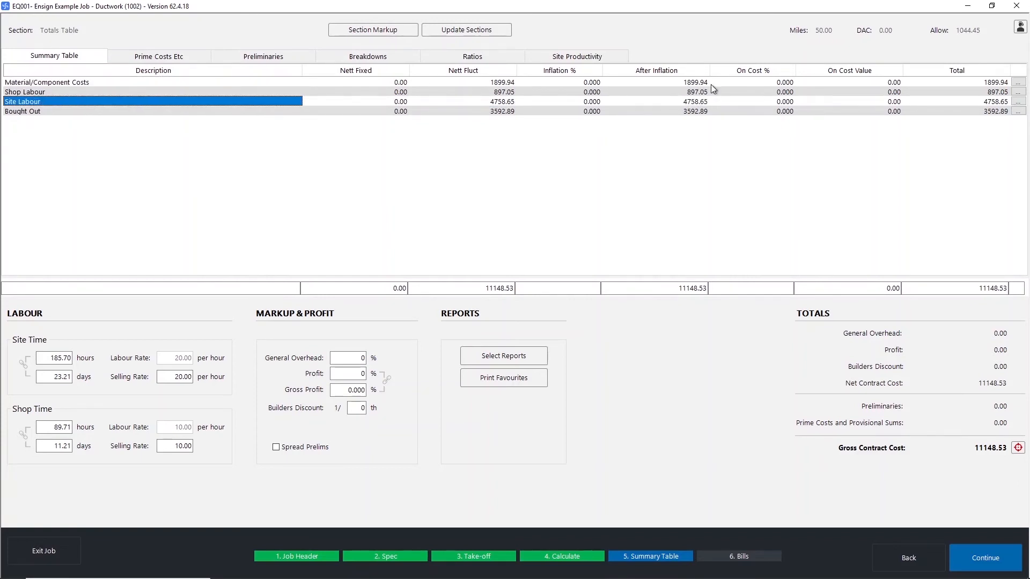
Set the on-cost percentages to 20 for material/component costs, 15 for shop labour, 15 for site labour and 20 for bought out.
left_click(781, 82)
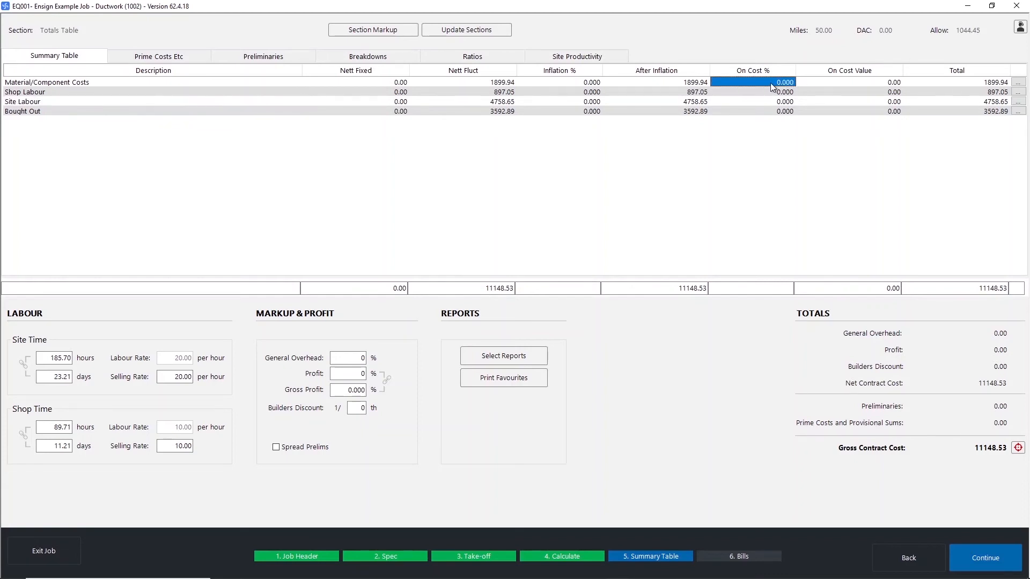
type("20")
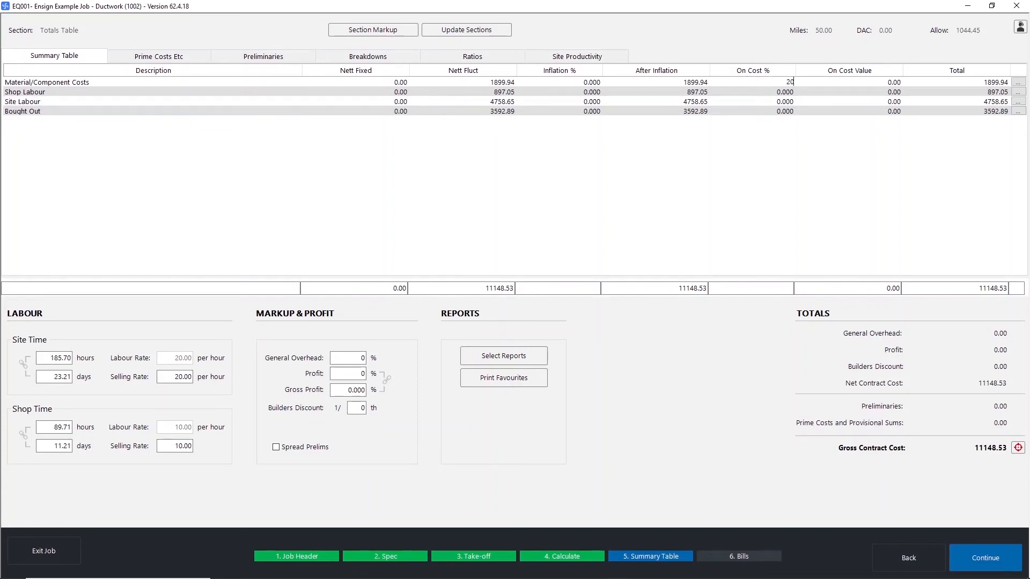
key("Return")
type("15")
key("Return")
type("15")
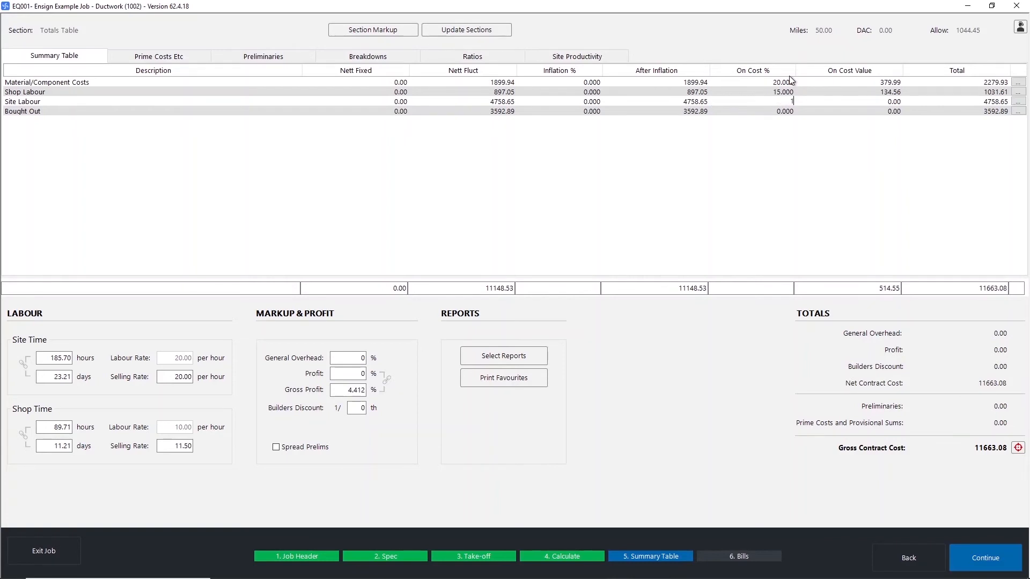
key("Return")
type("20")
key("Return")
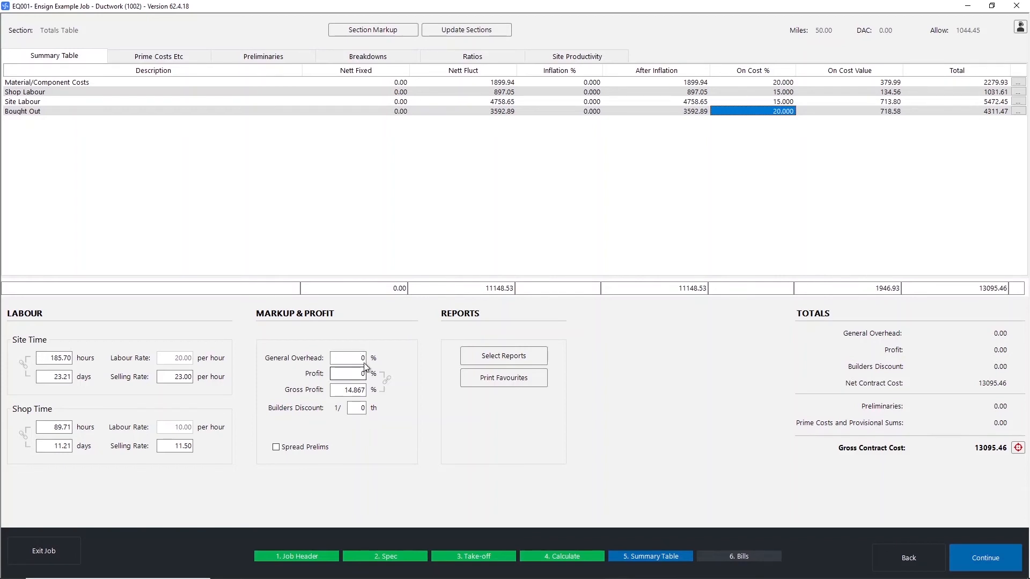
Set the labour selling rates to 30 per hour for site time and 14 per hour for shop time.
left_click(174, 377)
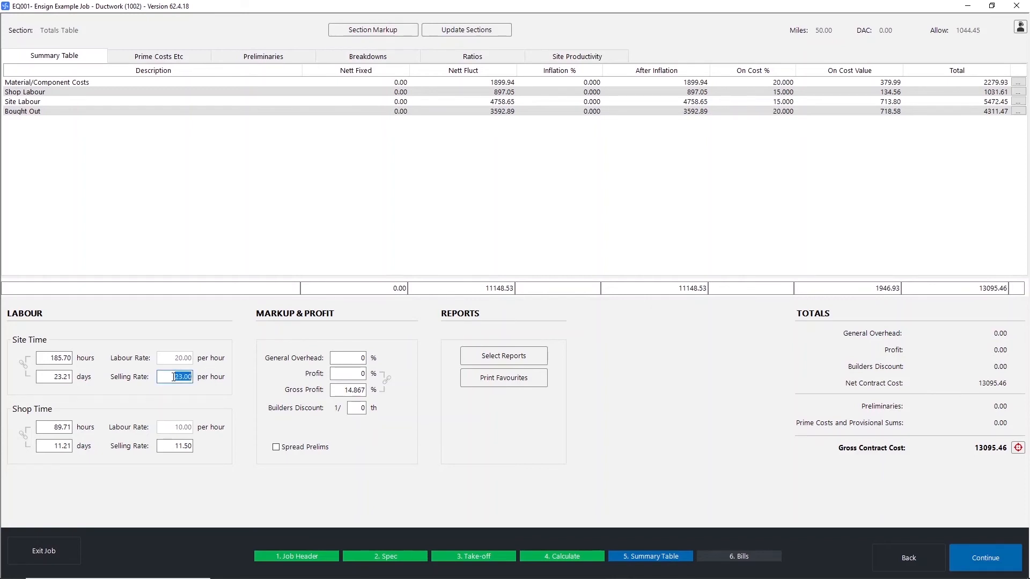
left_click(174, 446)
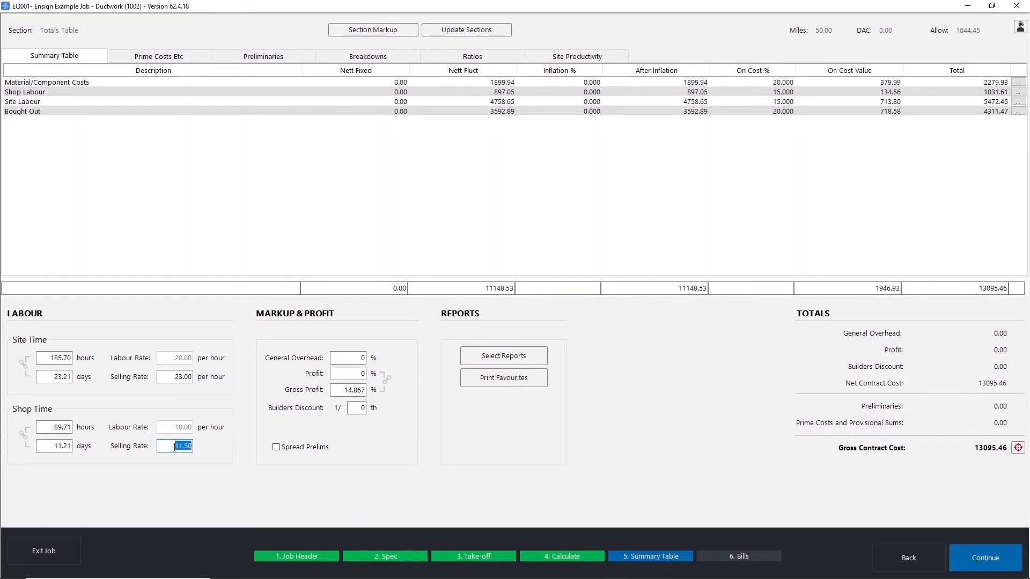
left_click(175, 378)
left_click(768, 92)
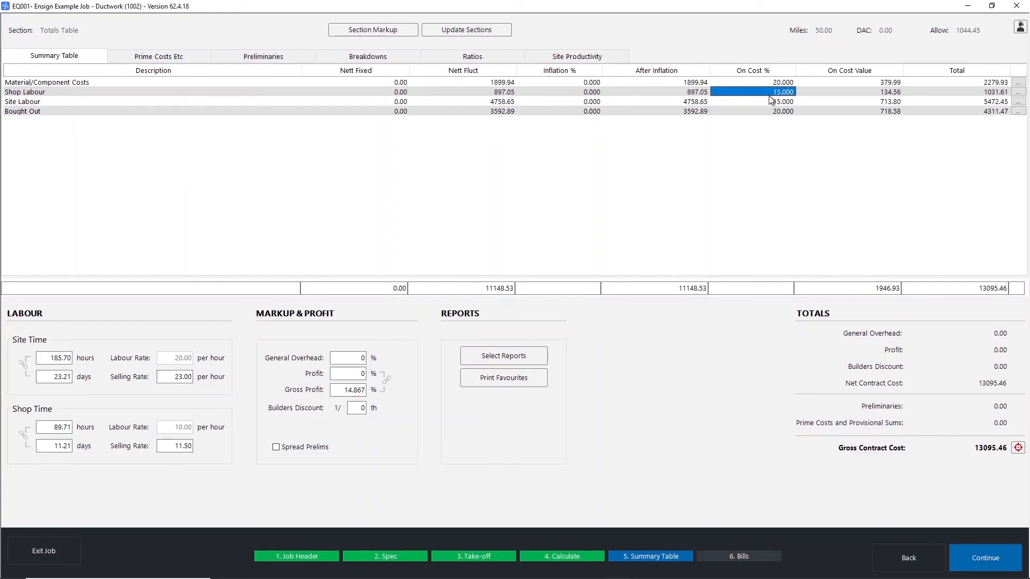
left_click(768, 99)
left_click(175, 377)
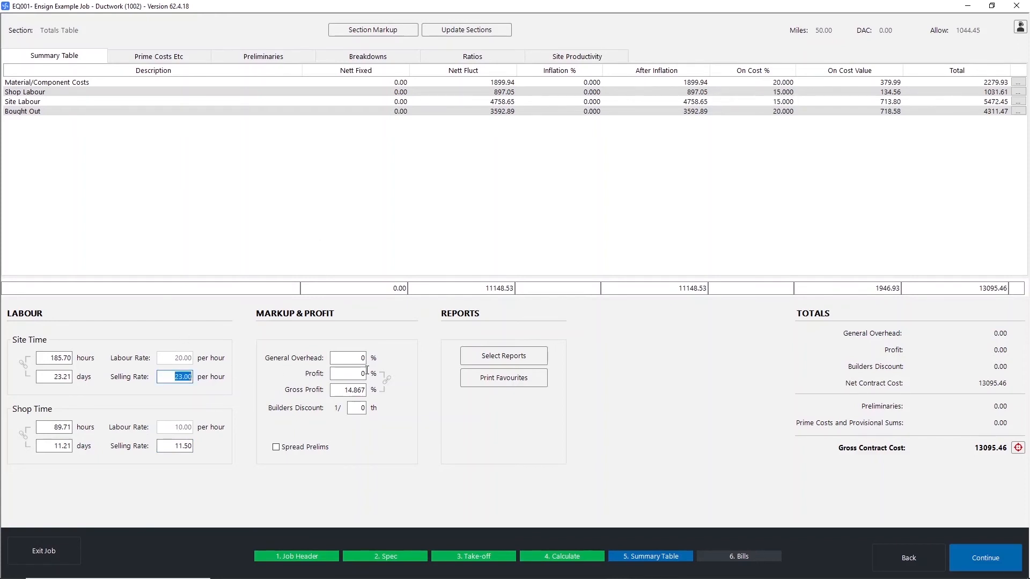
type("30")
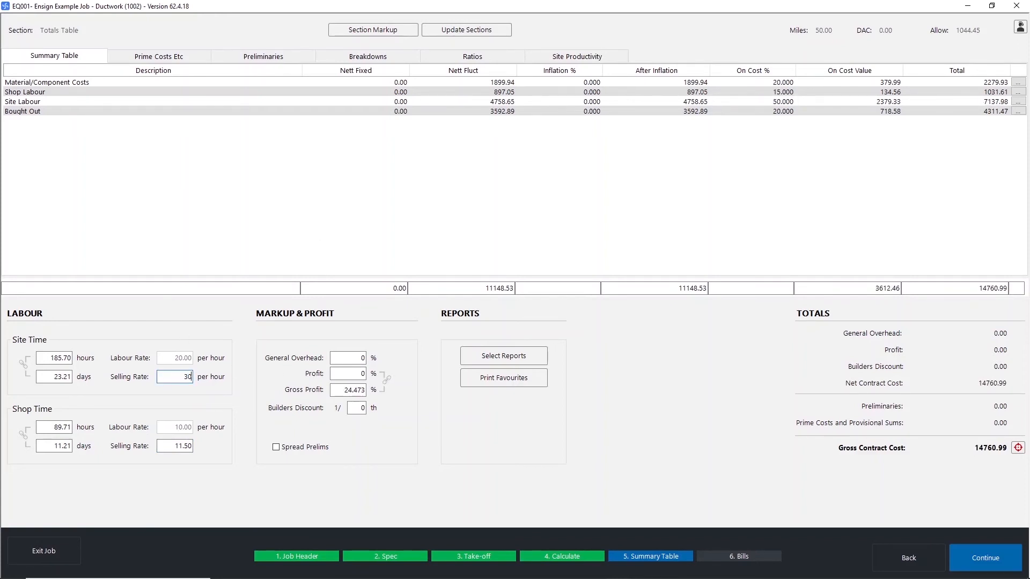
key("Tab")
left_click(167, 450)
type("14")
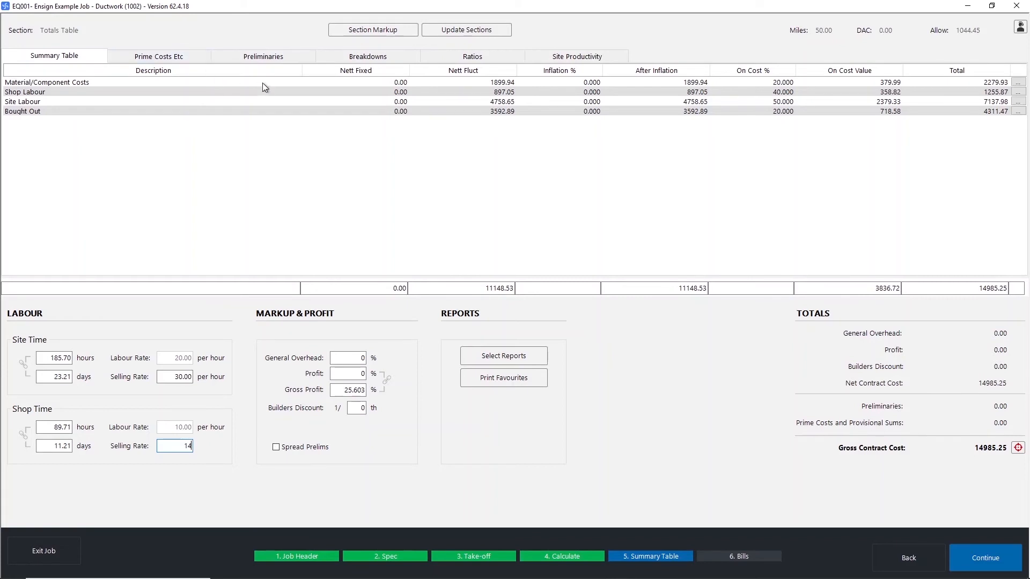
left_click(266, 92)
left_click(768, 96)
left_click(769, 99)
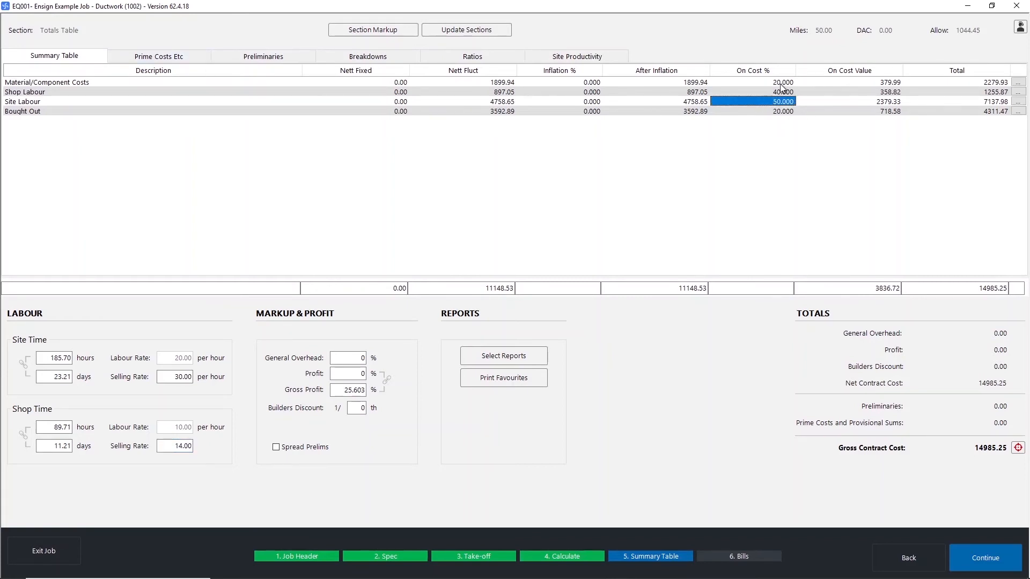
Reset the on-cost percentages of the material, shop labour, site labour and bought-out rows to 0.
left_click(780, 85)
type("0")
key("Return")
type("0")
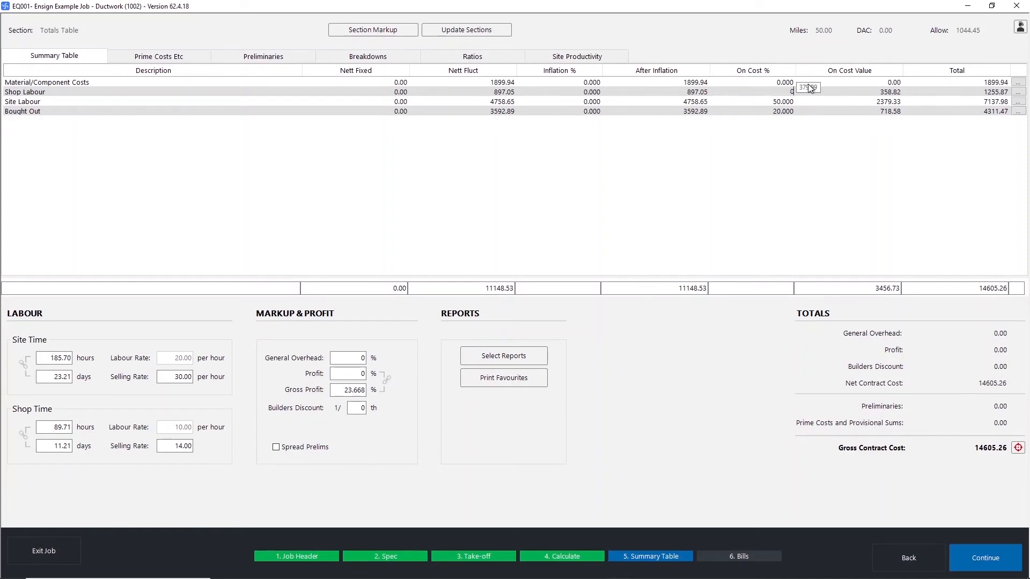
key("Return")
type("0")
key("Return")
type("0")
key("Return")
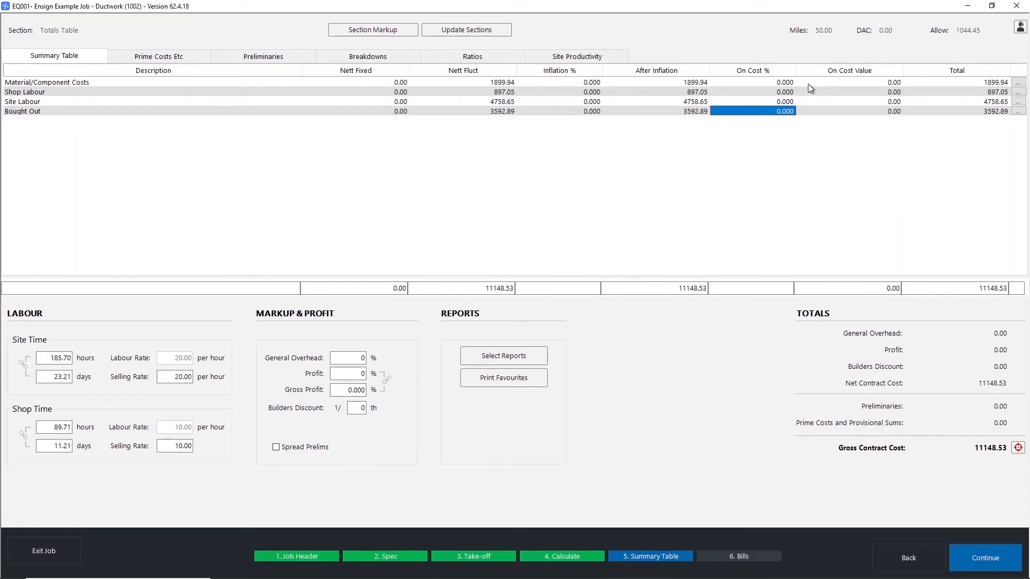
Set the general overhead to 10% and the profit to 10%, and check the row totals.
left_click(363, 358)
left_click(354, 373)
type("10")
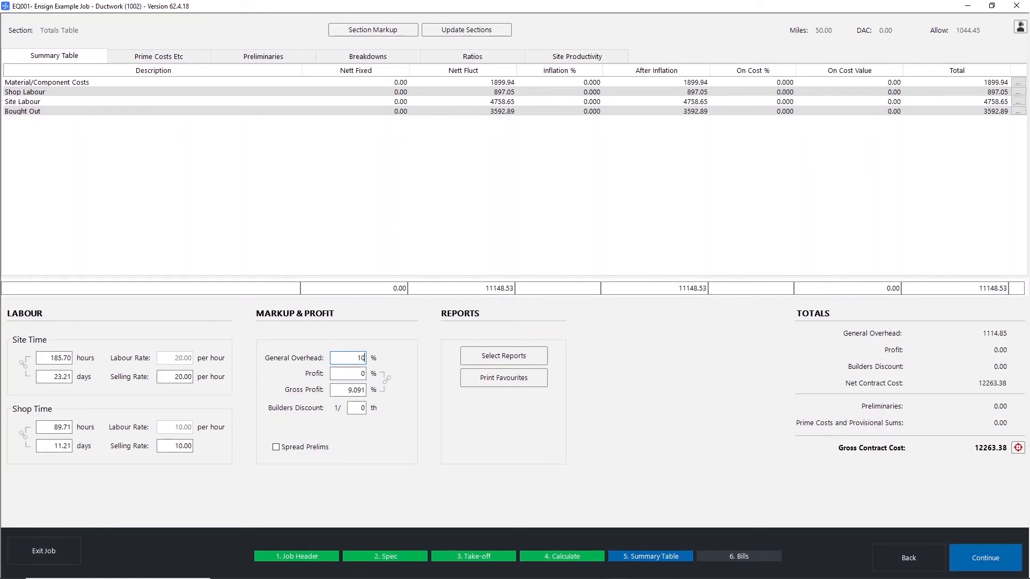
key("Tab")
type("10")
key("Tab")
left_click_drag(981, 84, 990, 112)
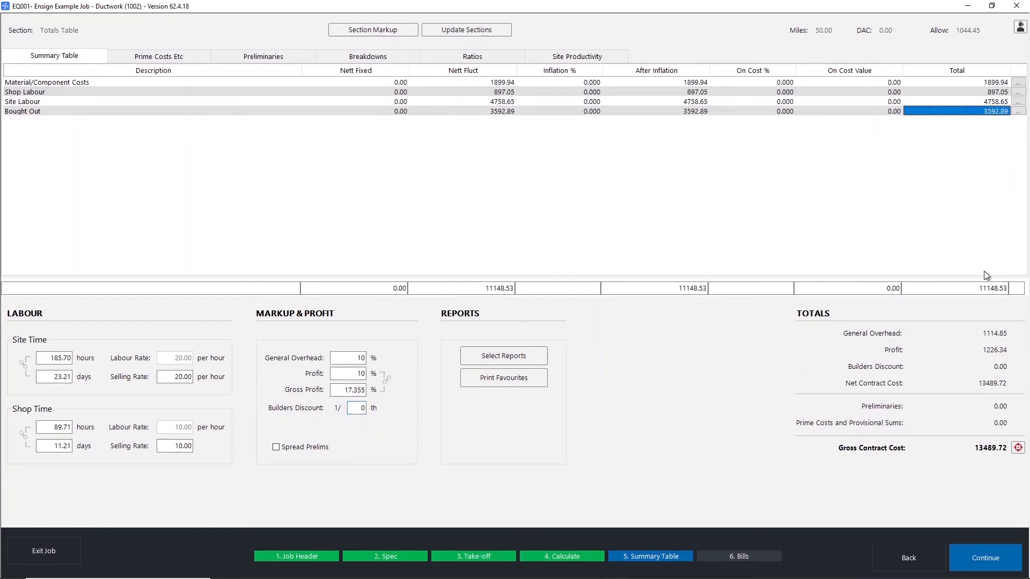
left_click(975, 287)
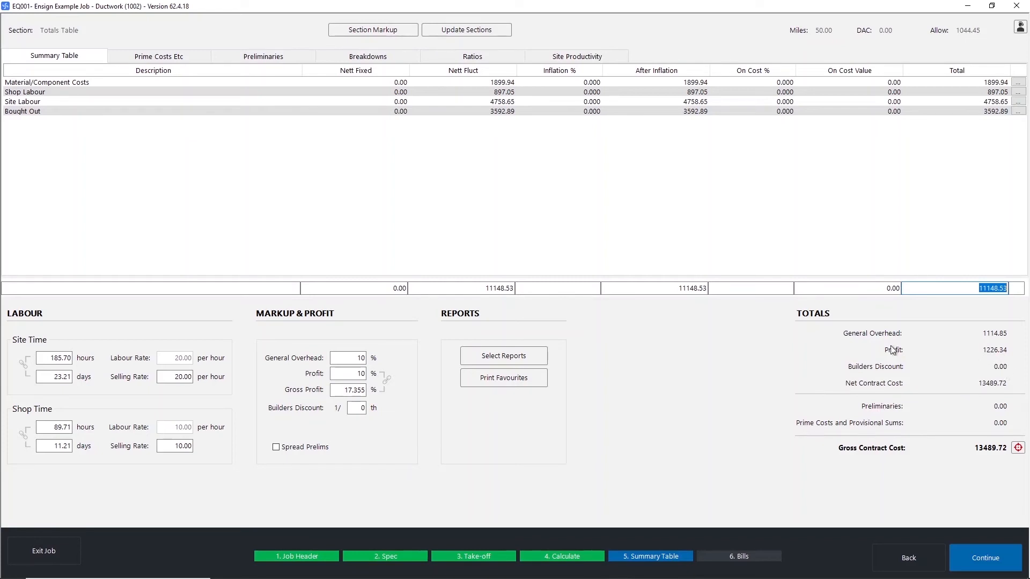
Try a builders discount of 1/39th and clear it again.
left_click(359, 408)
type("39")
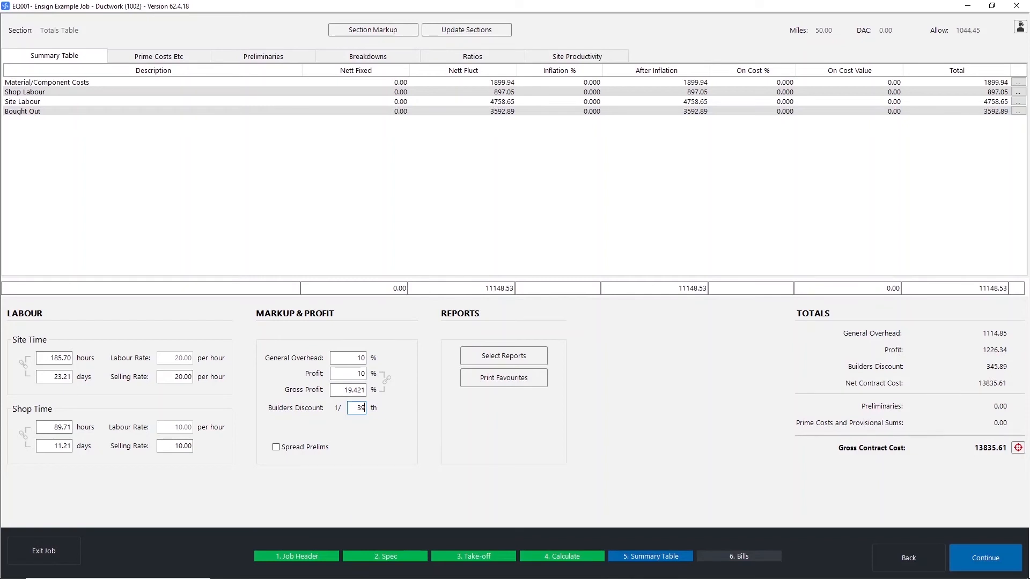
key("BackSpace")
key("BackSpace")
Examine the prime cost and provisional sum lines, including the description, amount and on-cost percentage of Prime Cost 1.
left_click(175, 58)
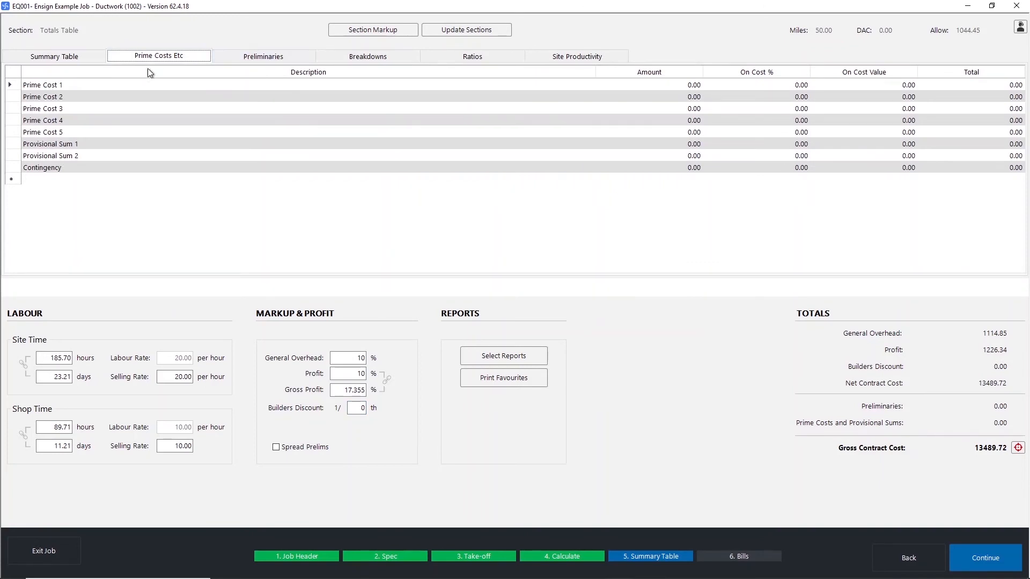
left_click(110, 87)
left_click(99, 147)
left_click(98, 160)
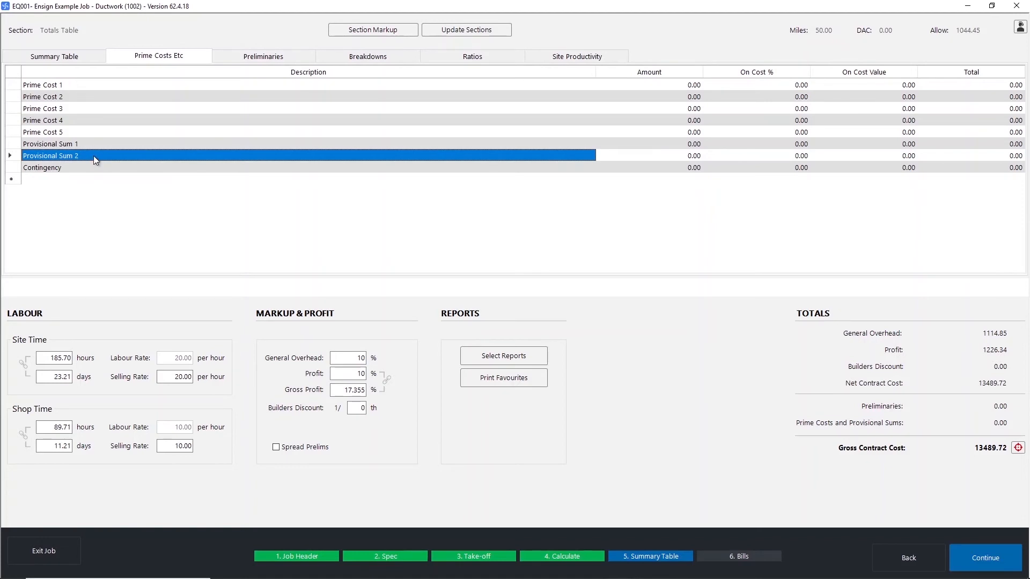
left_click(77, 86)
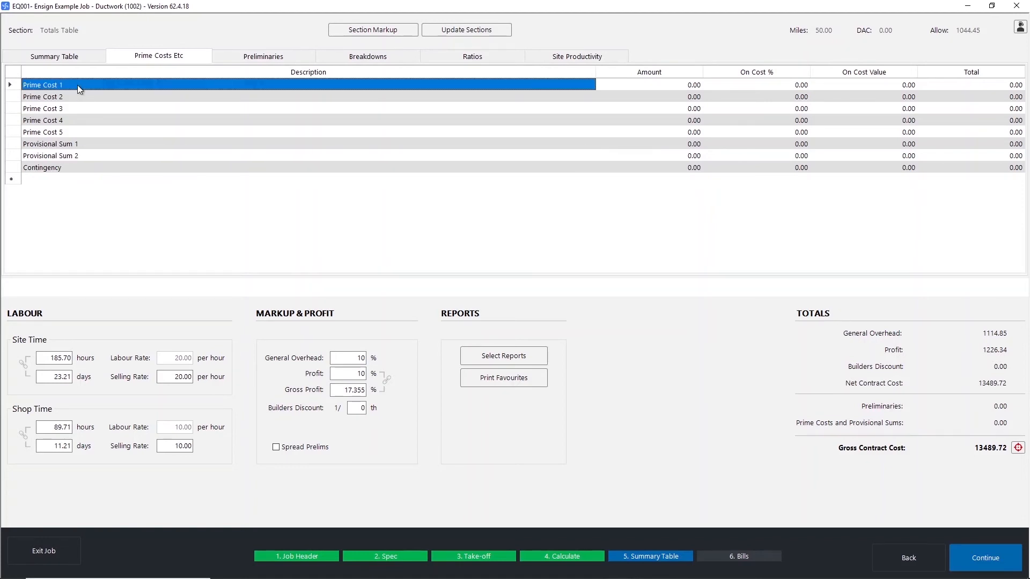
left_click(77, 85)
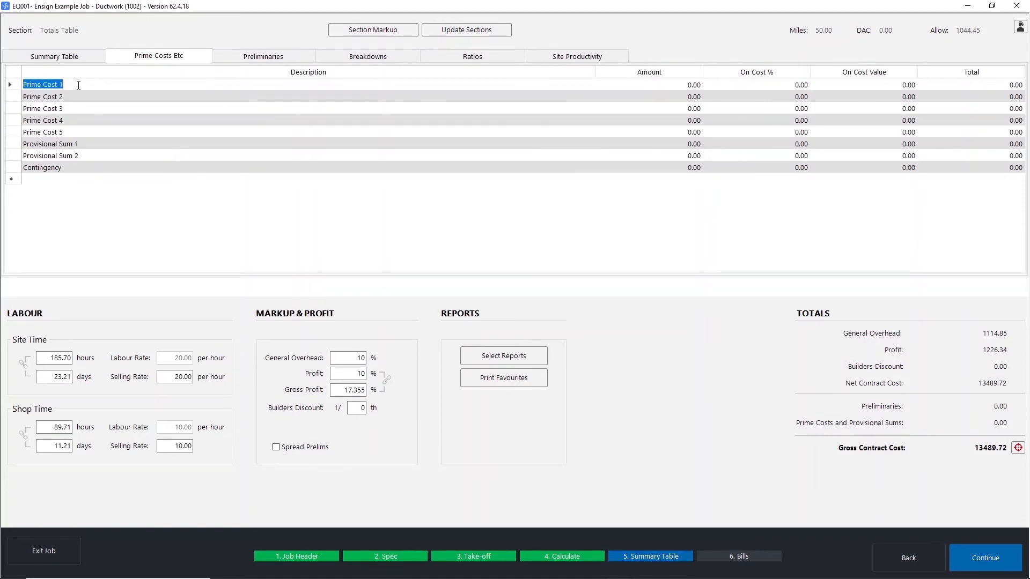
left_click(658, 85)
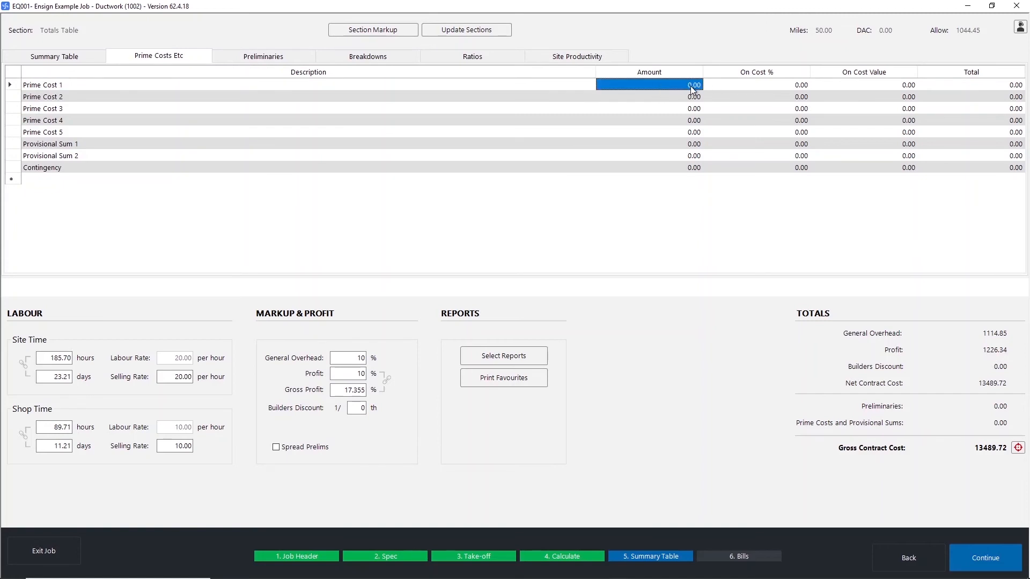
left_click(742, 89)
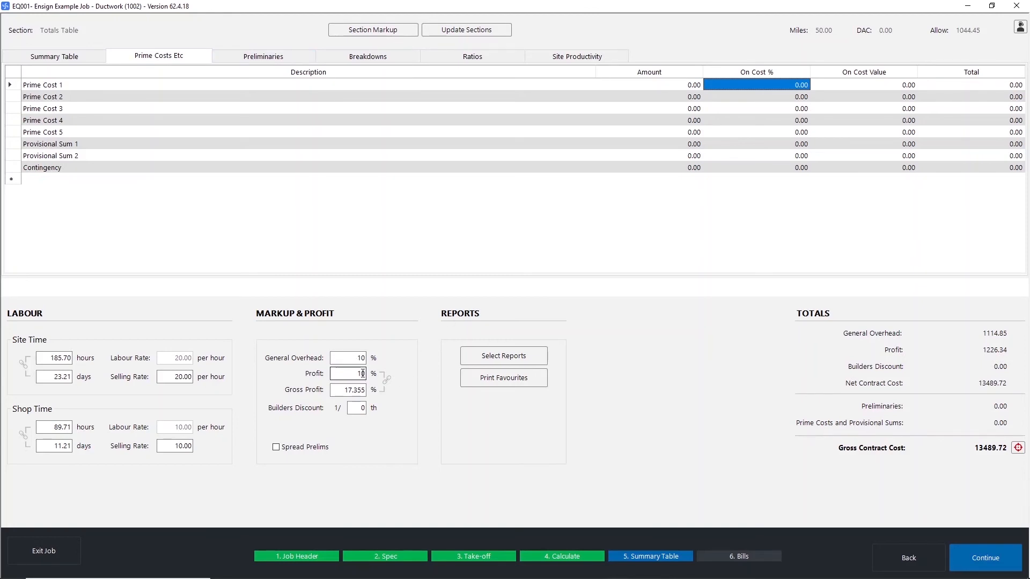
Review the on-cost percentages of the material, shop labour and site labour summary rows and return to the prime costs.
left_click(95, 57)
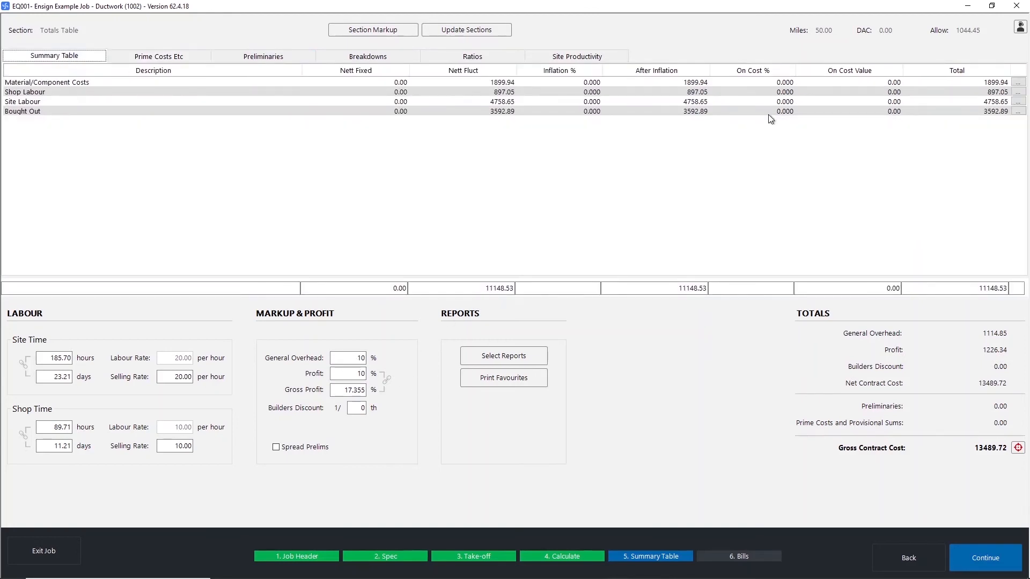
left_click(786, 85)
left_click(785, 93)
left_click(784, 102)
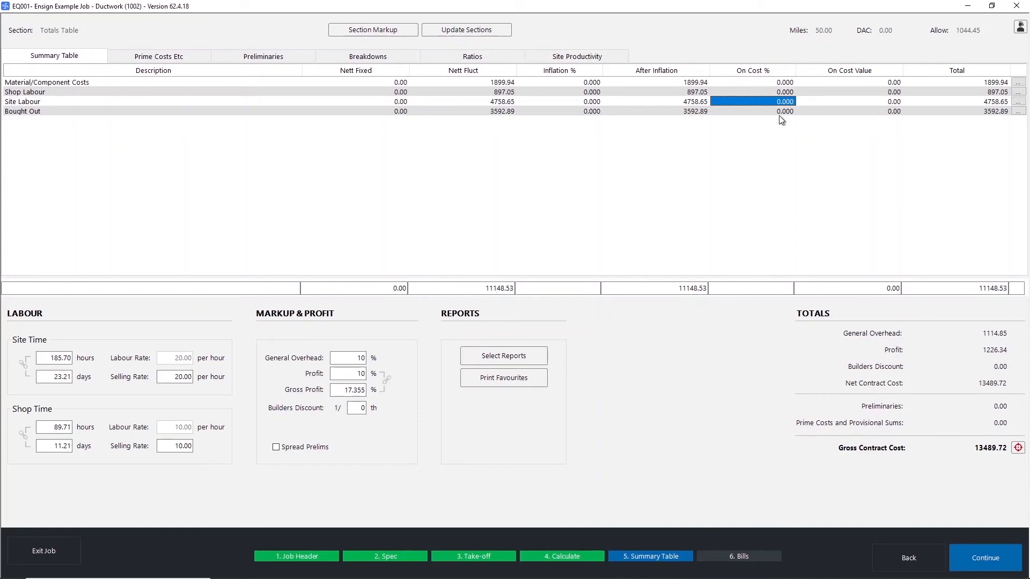
left_click(164, 57)
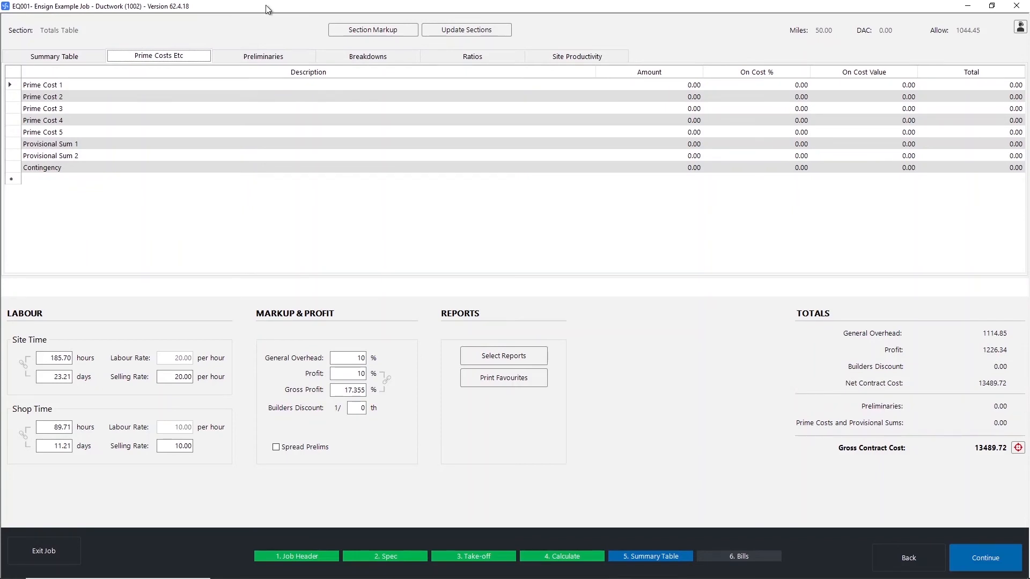
Examine the fixed, percentage and time-related preliminaries, checking the weekly rate of supervision, the site days and the base value of fees.
left_click(244, 60)
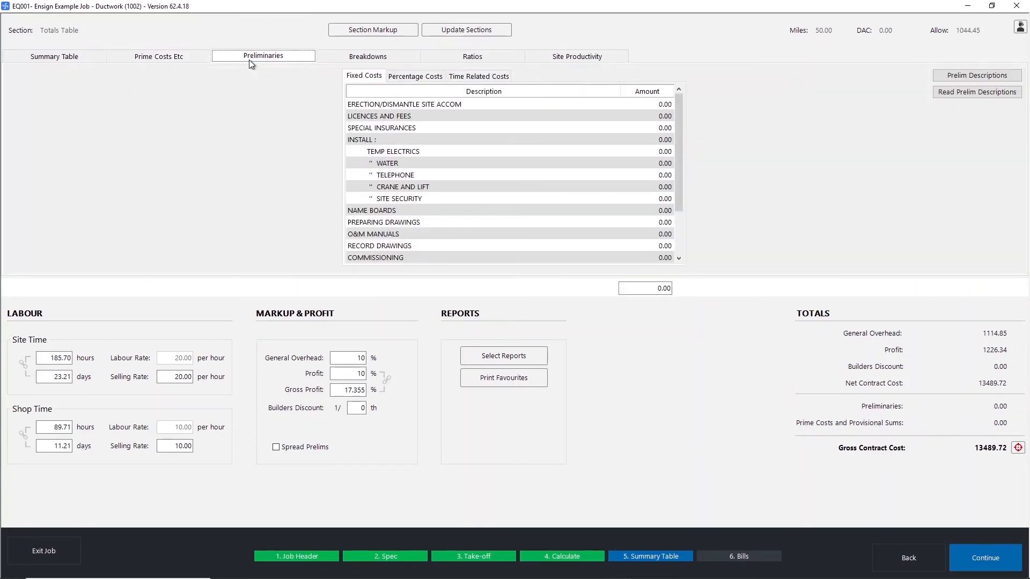
left_click(424, 78)
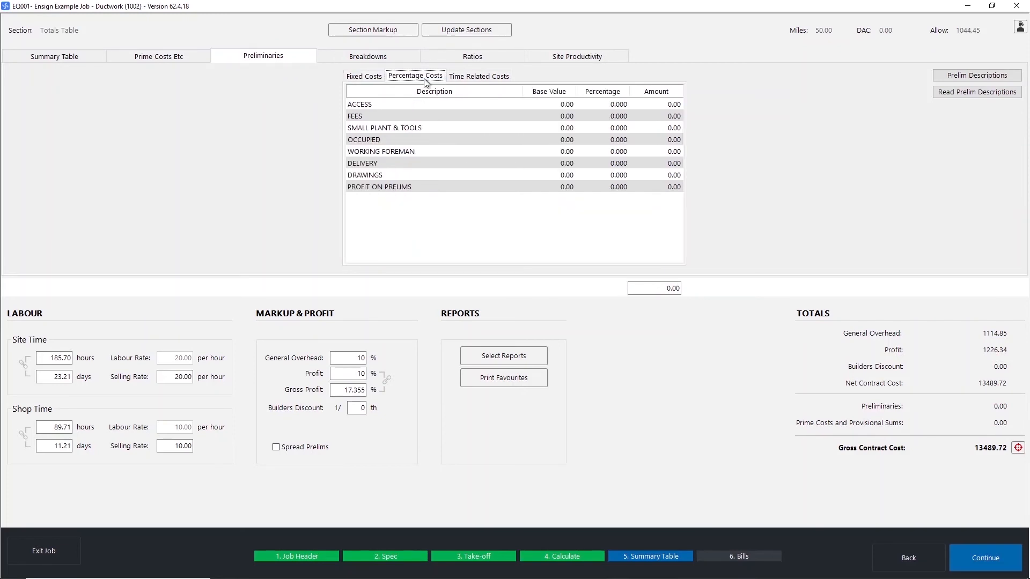
left_click(361, 76)
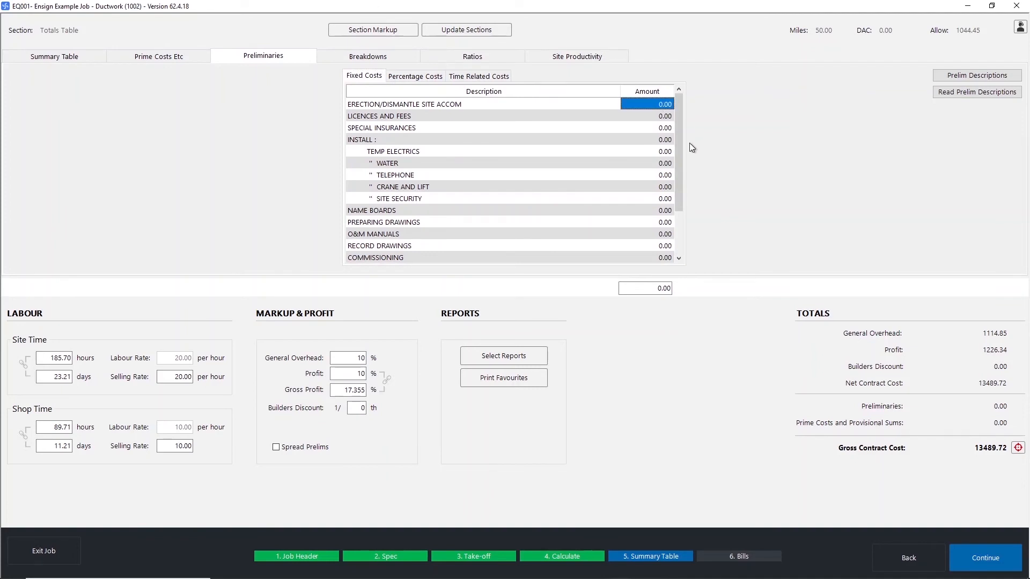
left_click(471, 79)
left_click(542, 117)
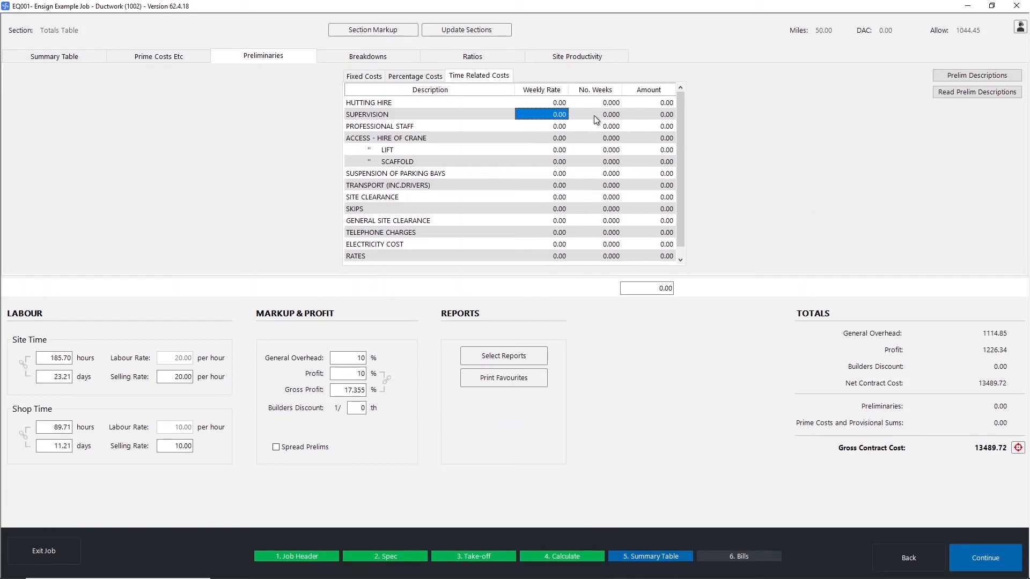
double_click(58, 377)
left_click(432, 78)
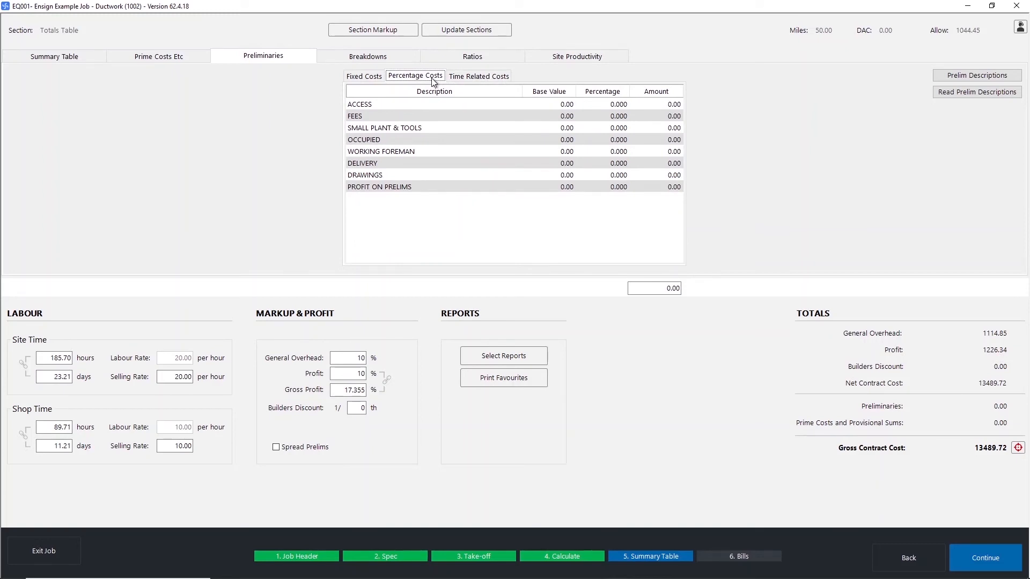
left_click(571, 114)
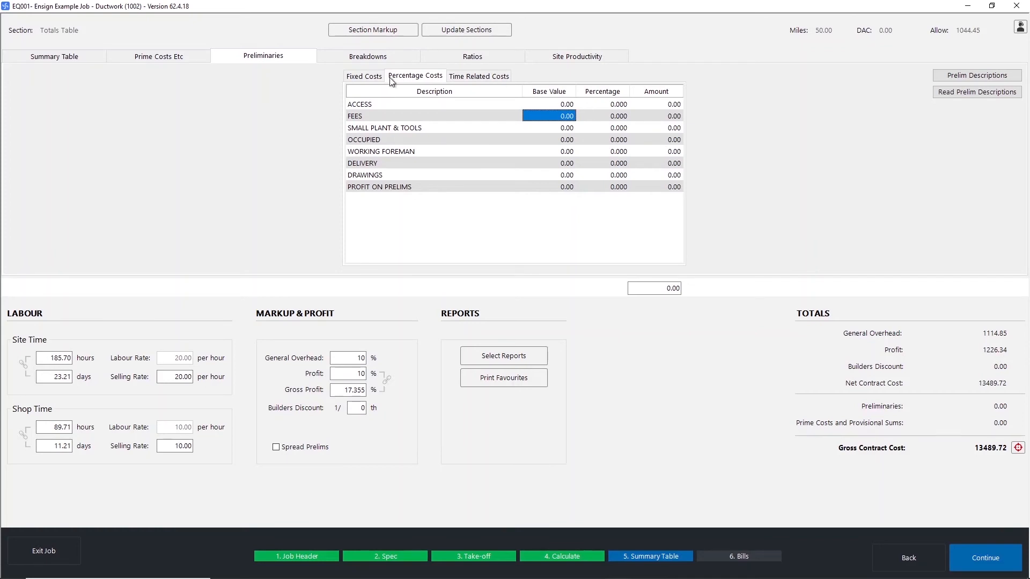
Open the description of the Licences and Fees line in the fixed-cost preliminaries for editing.
left_click(366, 78)
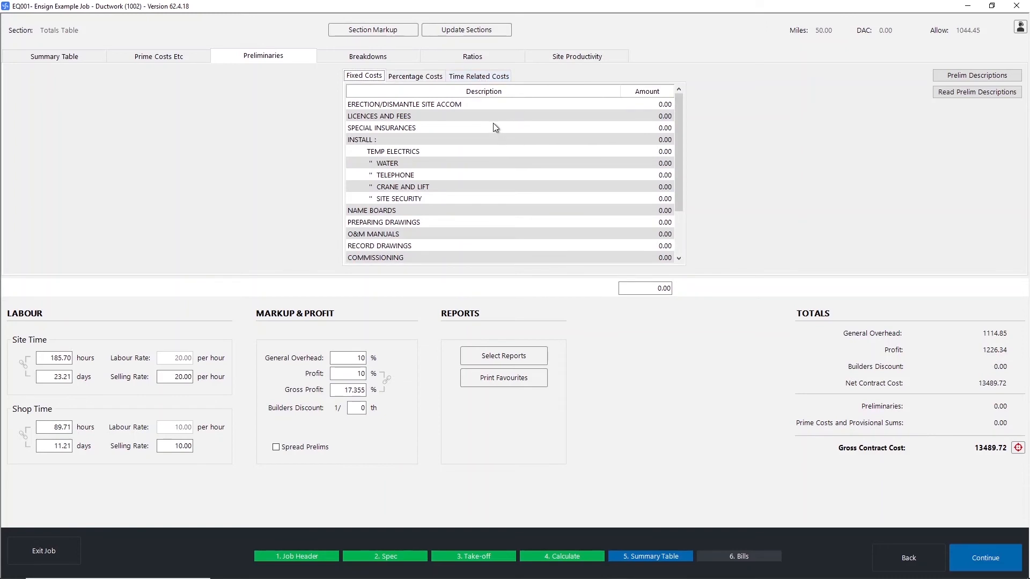
left_click(414, 111)
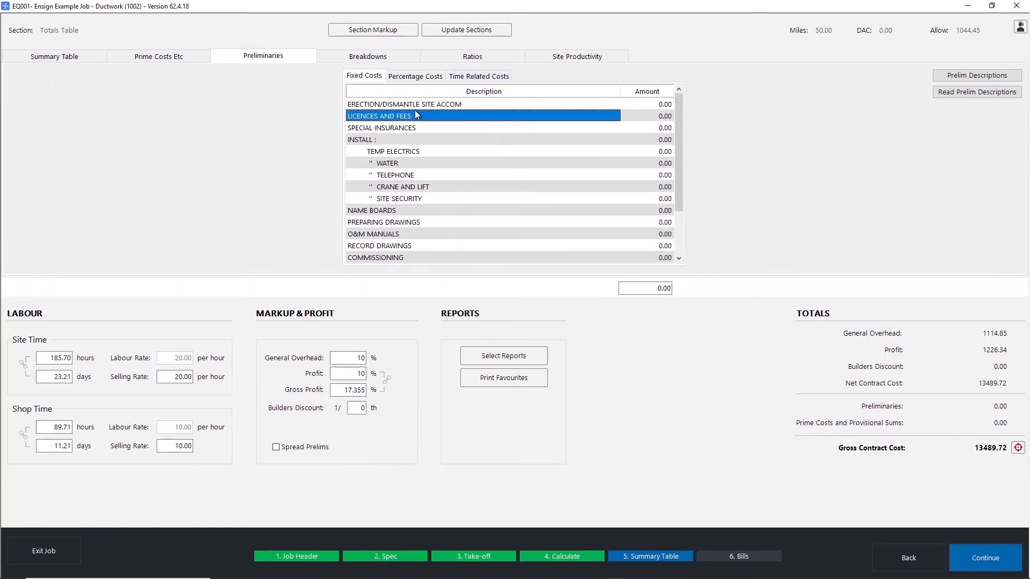
left_click(409, 111)
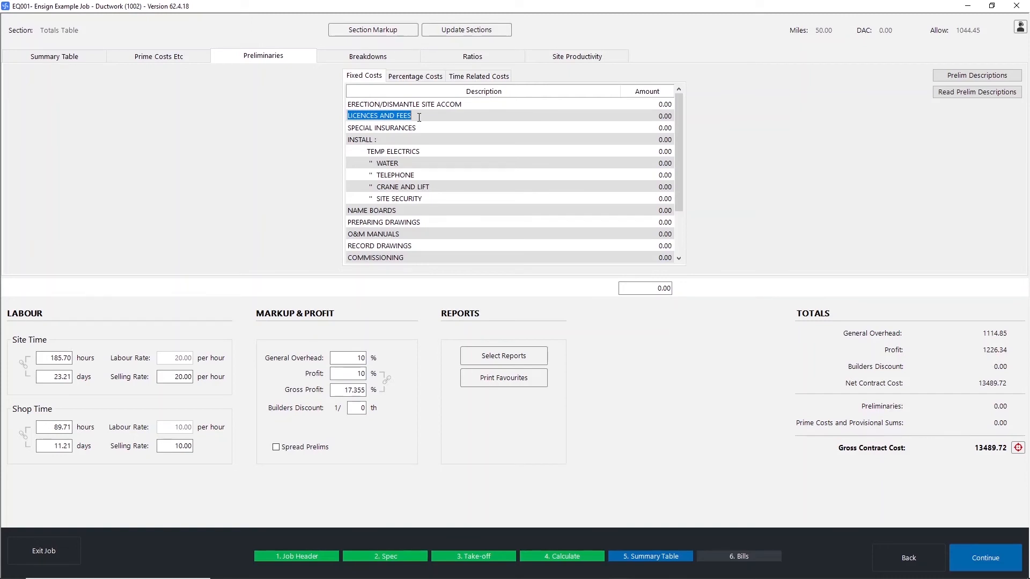
Review the editable list of fixed-cost preliminary descriptions and close it.
left_click(941, 76)
left_click(441, 204)
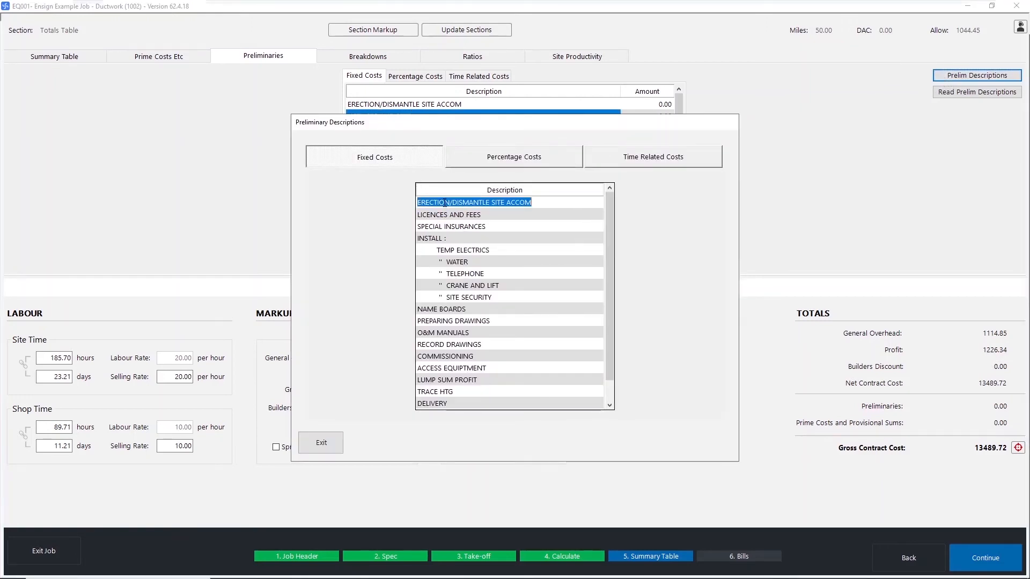
left_click(323, 445)
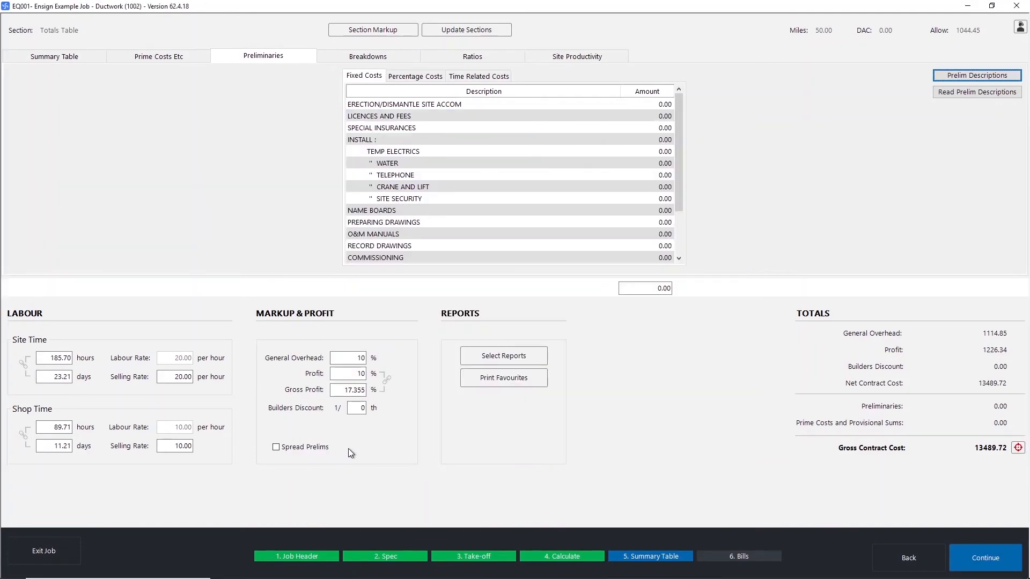
Turn on Spread Prelims in the markup and profit settings and return to the main summary table.
left_click(652, 151)
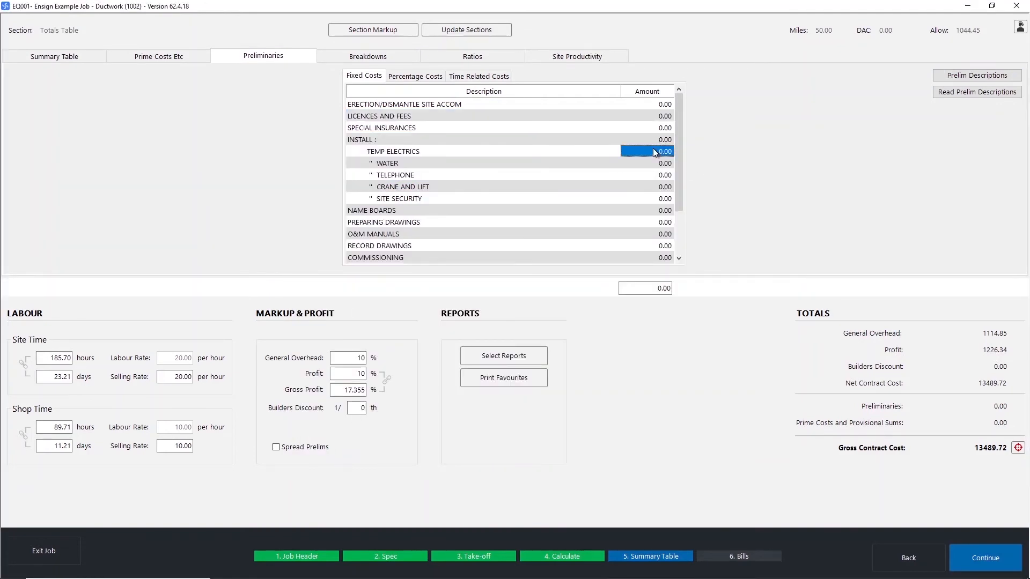
left_click(294, 449)
left_click(62, 59)
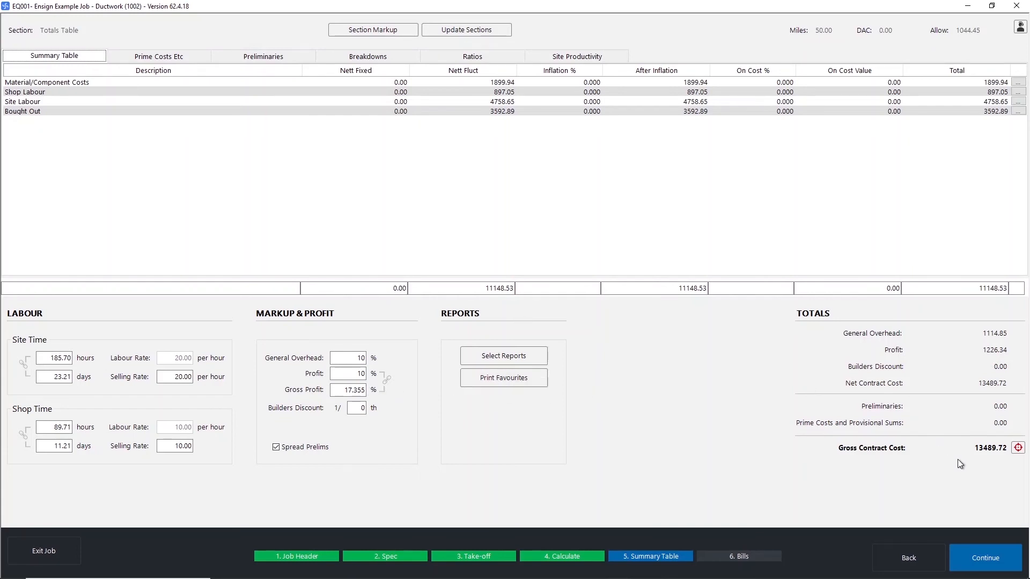
Generate a preview of the Bought-Out Summary report as Summary Of Bought Outs - Quantities Only, including all bought-out categories.
left_click(536, 360)
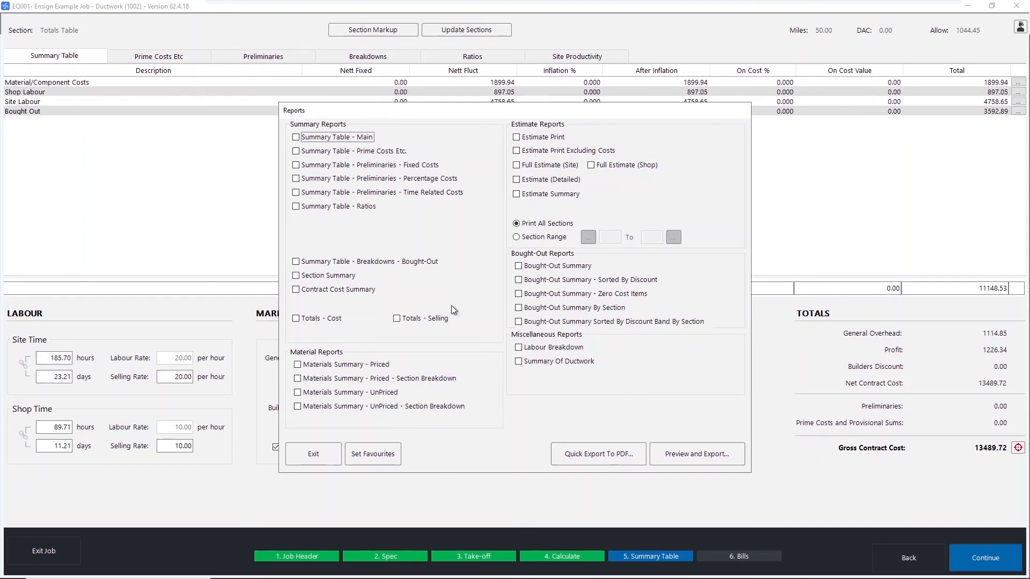
left_click(550, 268)
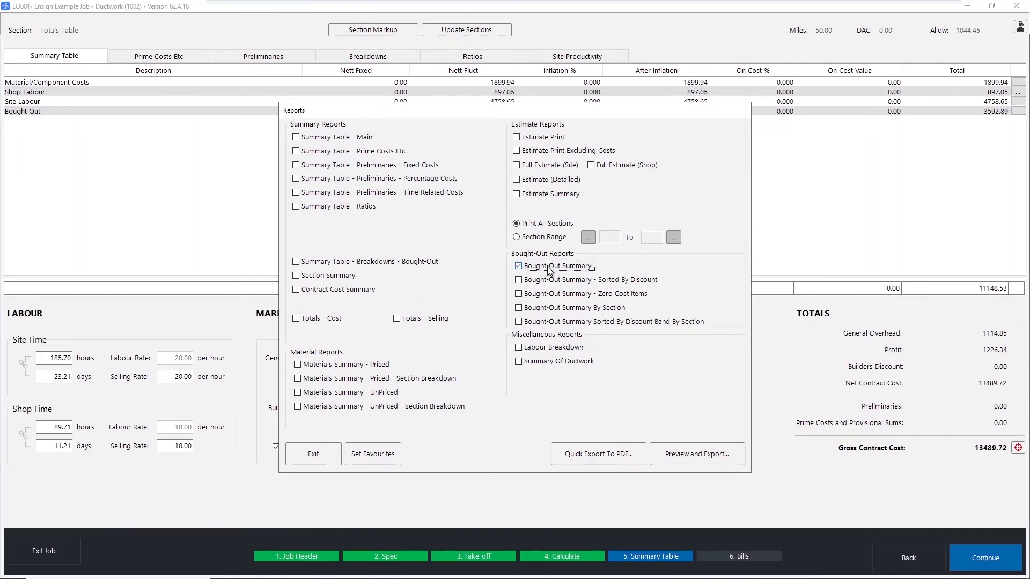
left_click(679, 455)
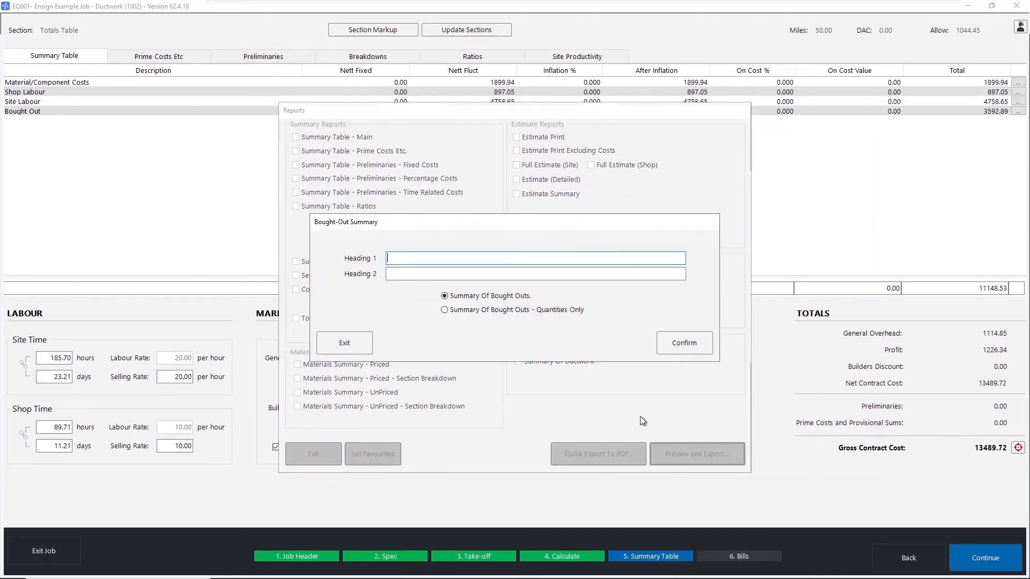
left_click(533, 311)
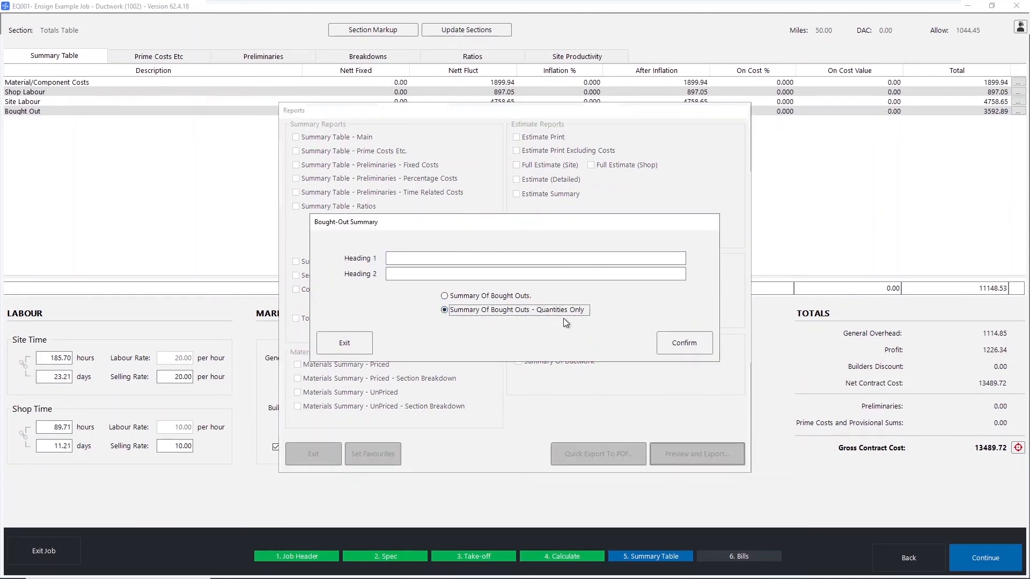
left_click(682, 344)
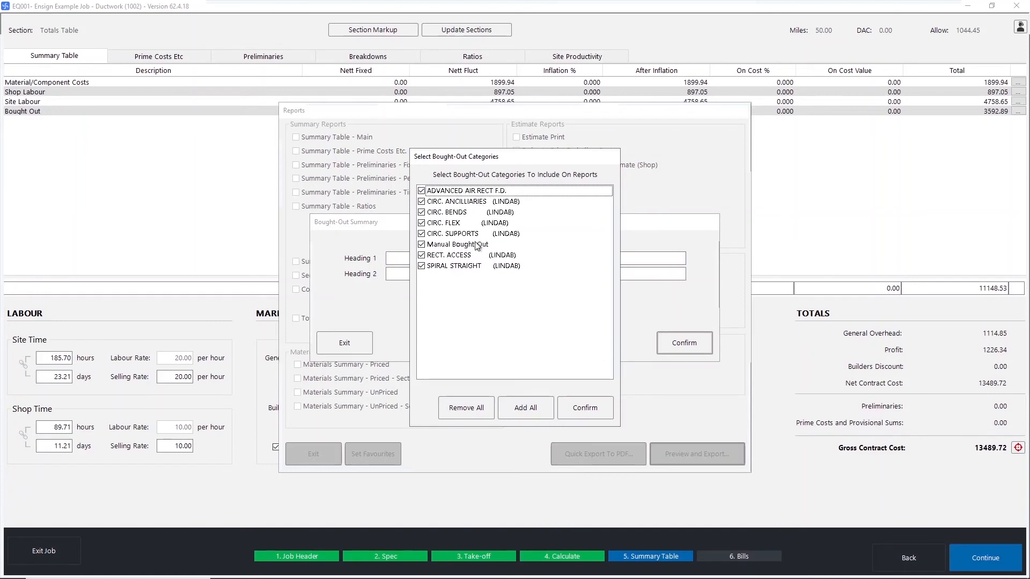
left_click(589, 404)
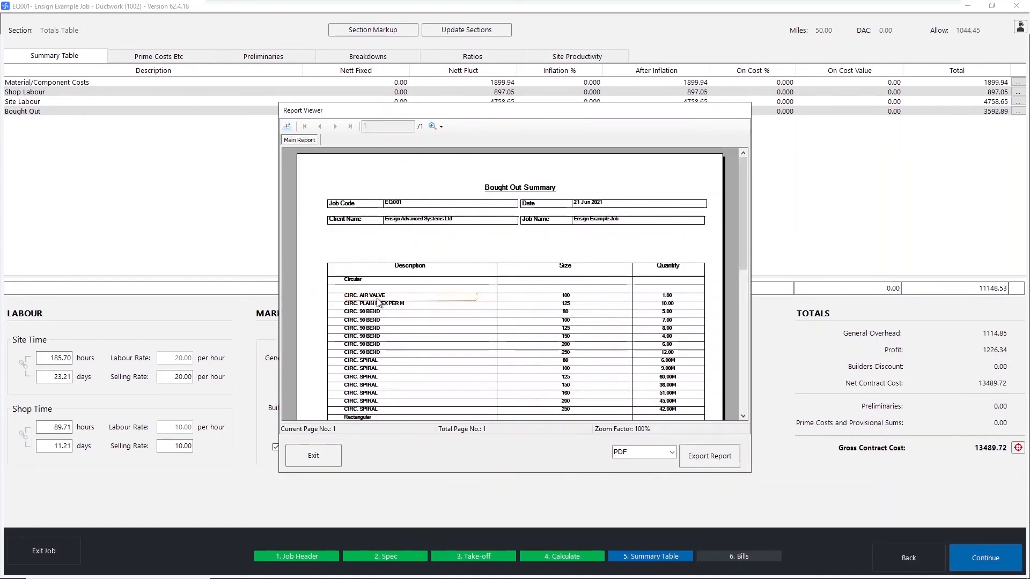
Read through the circular, rectangular and generated bought-out quantities in the report and close the preview.
scroll(378, 303, "down", 3)
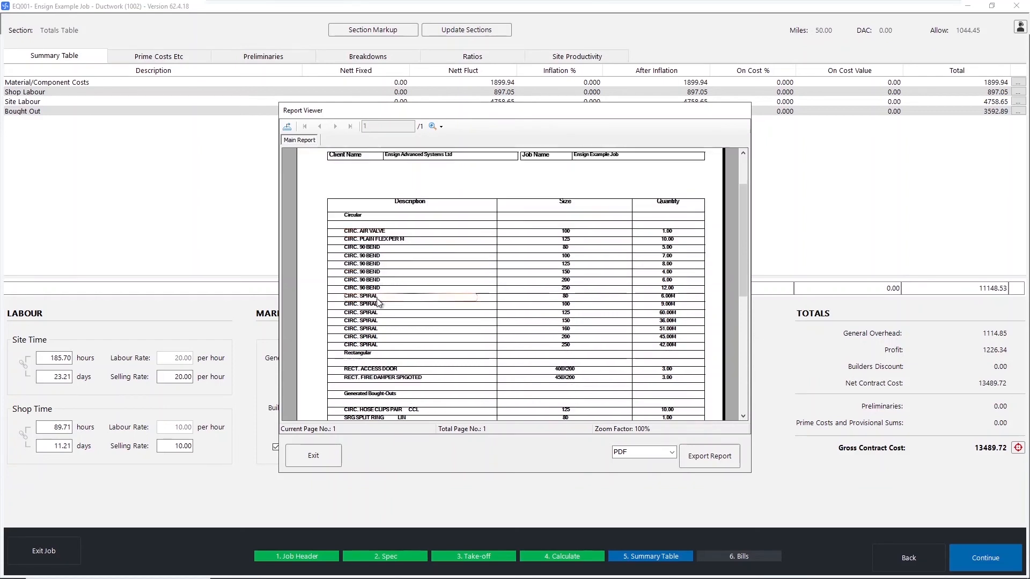
scroll(378, 303, "down", 3)
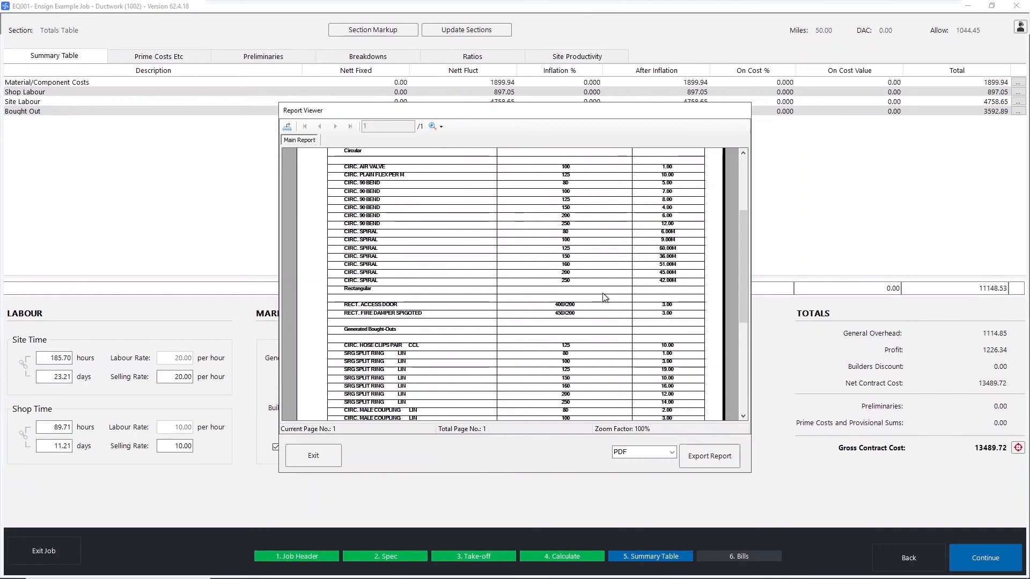
scroll(604, 298, "down", 3)
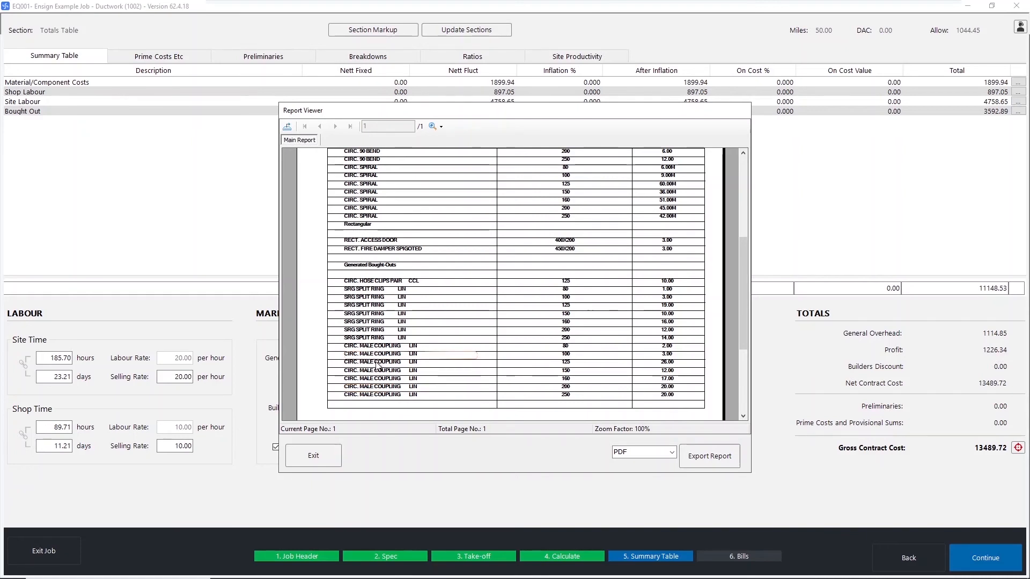
left_click(330, 452)
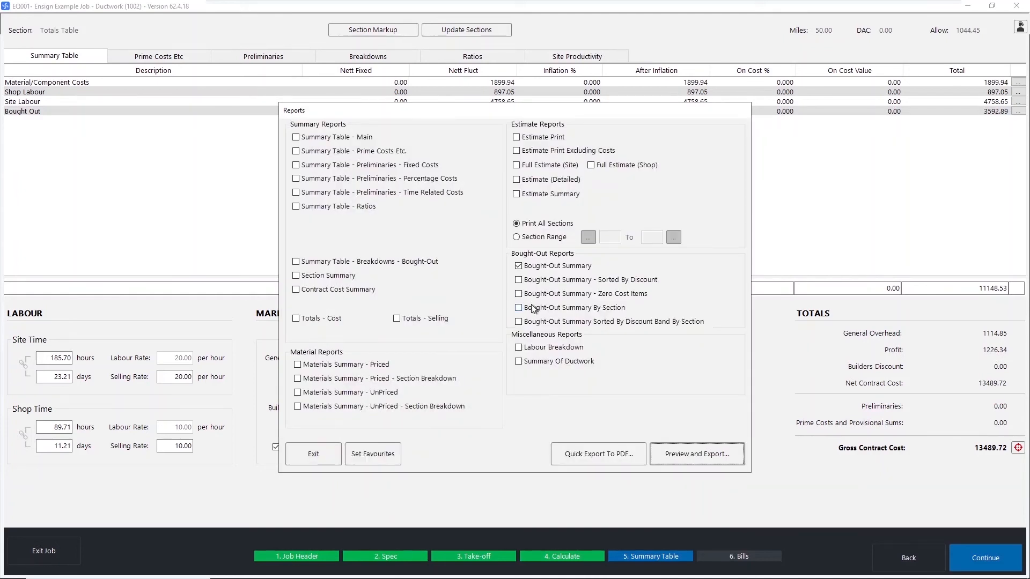
Replace the Bought-Out Summary with the Estimate (Detailed) report in the selection, preview it and close the preview.
left_click(534, 267)
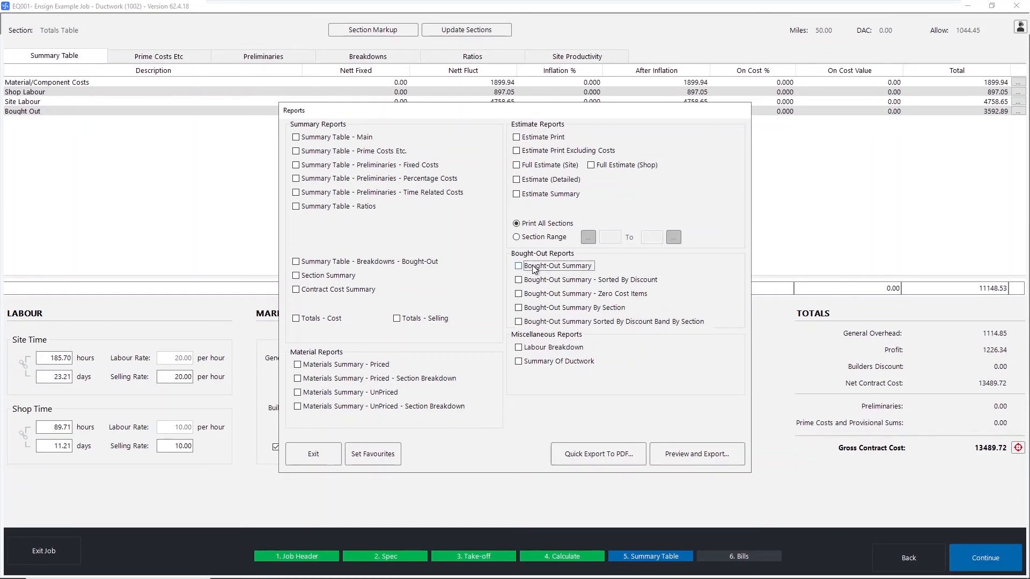
left_click(561, 181)
left_click(696, 456)
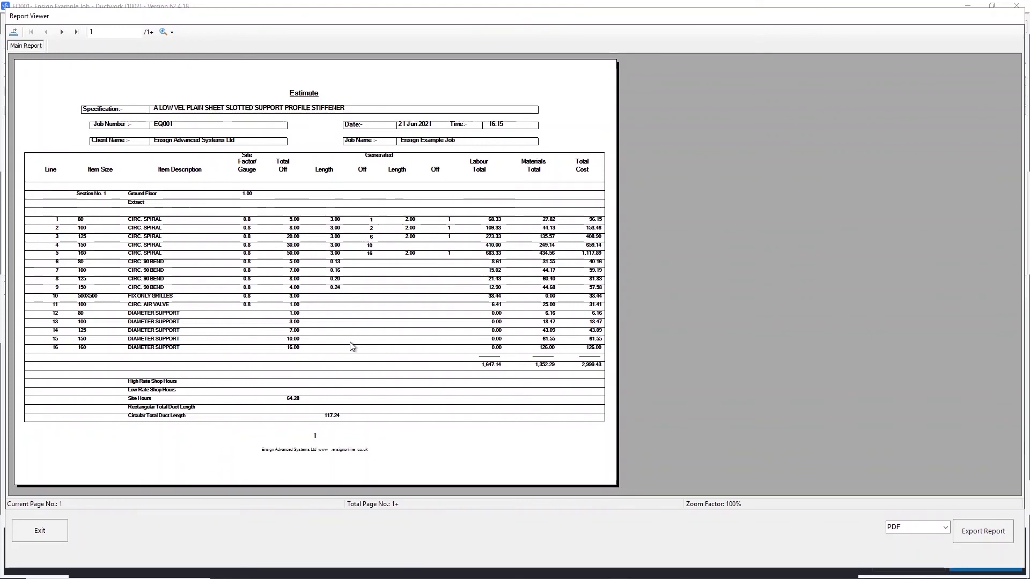
left_click(43, 535)
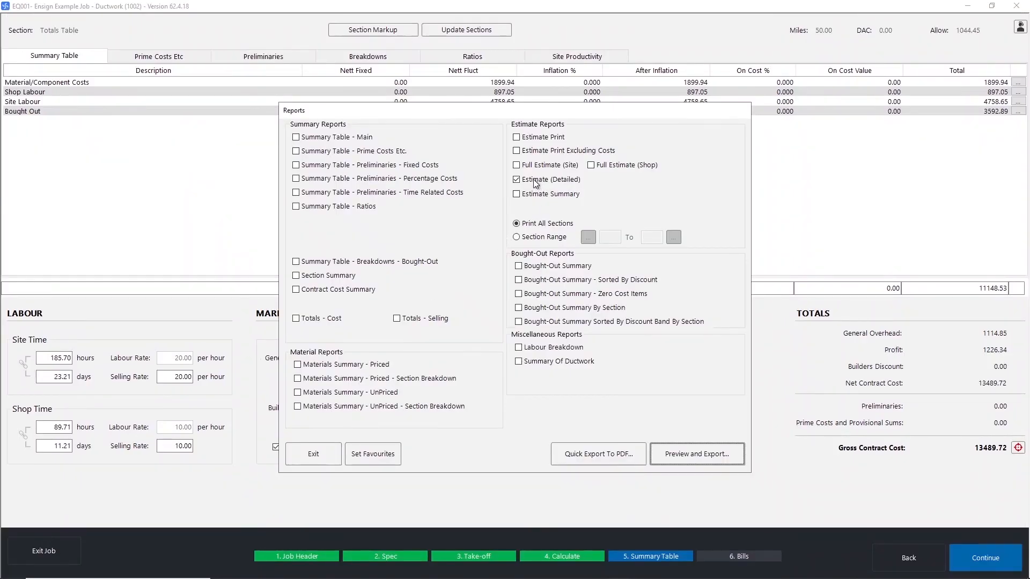
Preview the Estimate (Detailed) report again, check the available export file formats and close the preview.
left_click(710, 447)
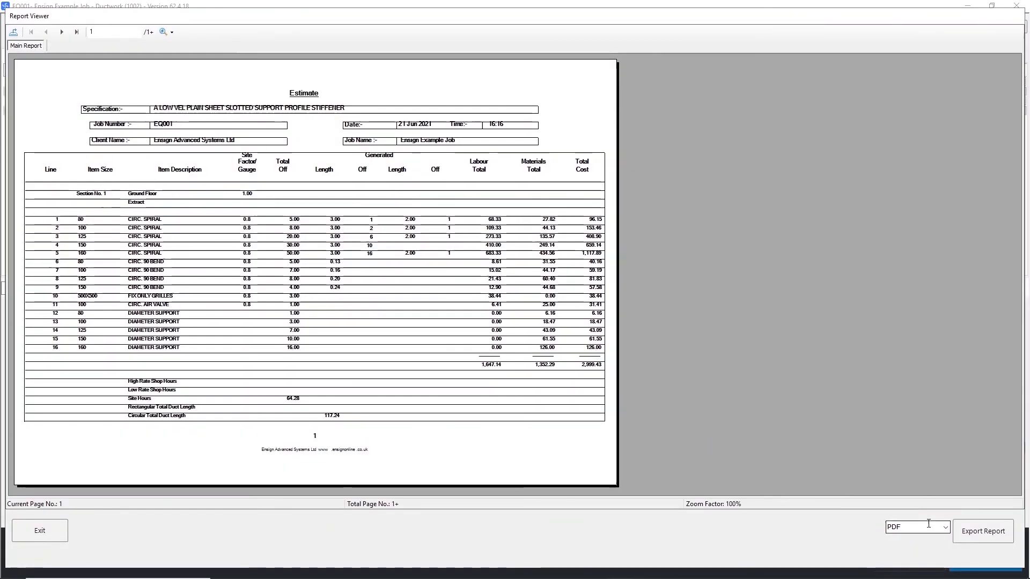
left_click(945, 530)
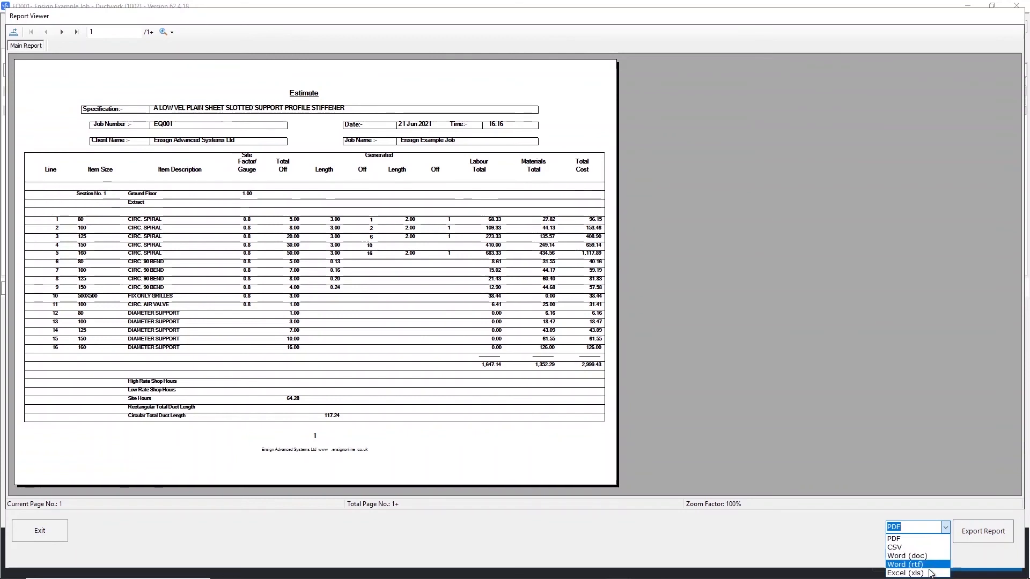
left_click(784, 540)
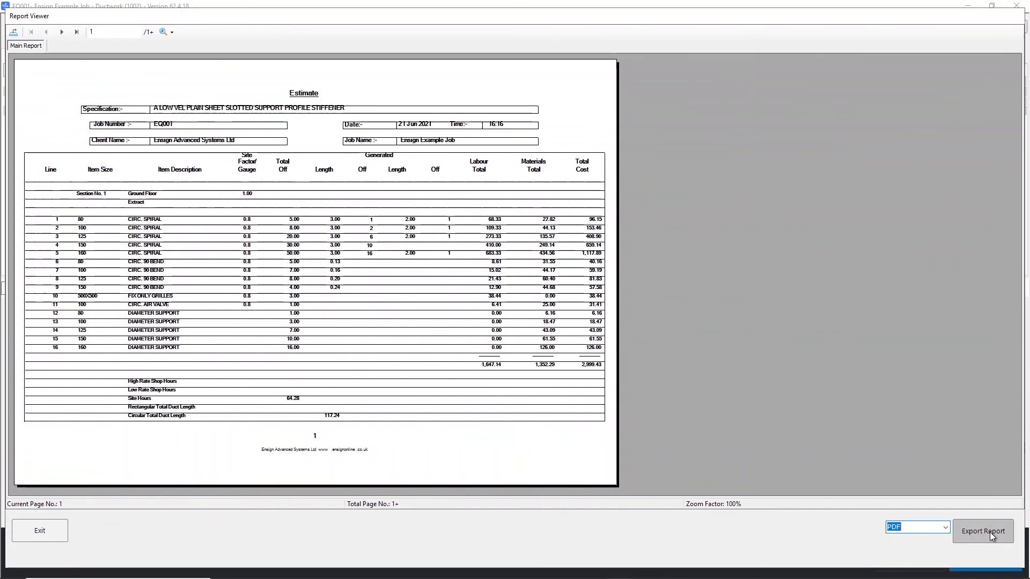
left_click(47, 532)
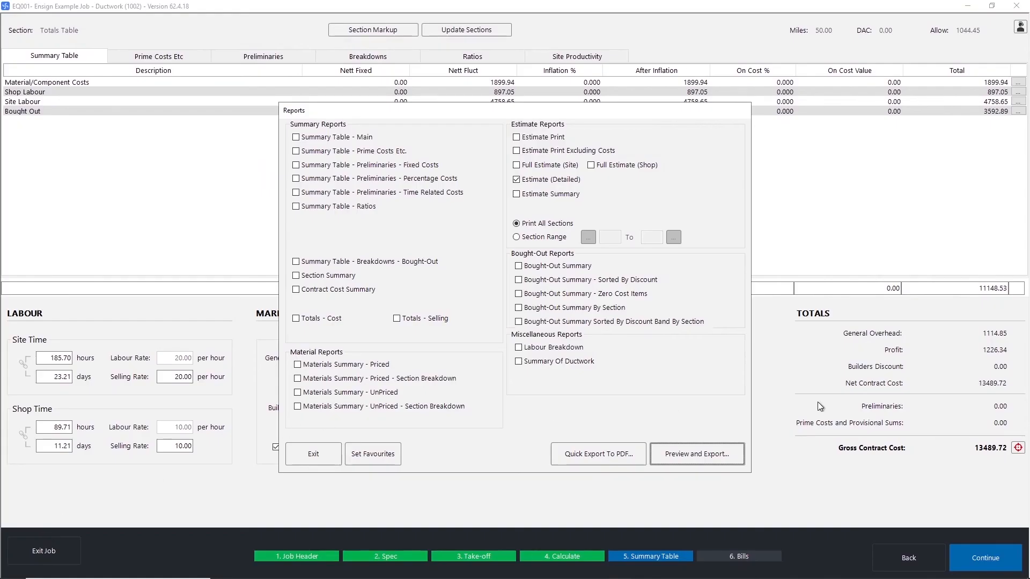
Add Estimate Print Excluding Costs to the report selection, check the separate and merged PDF export options, and leave the reports without exporting.
left_click(552, 152)
left_click(551, 152)
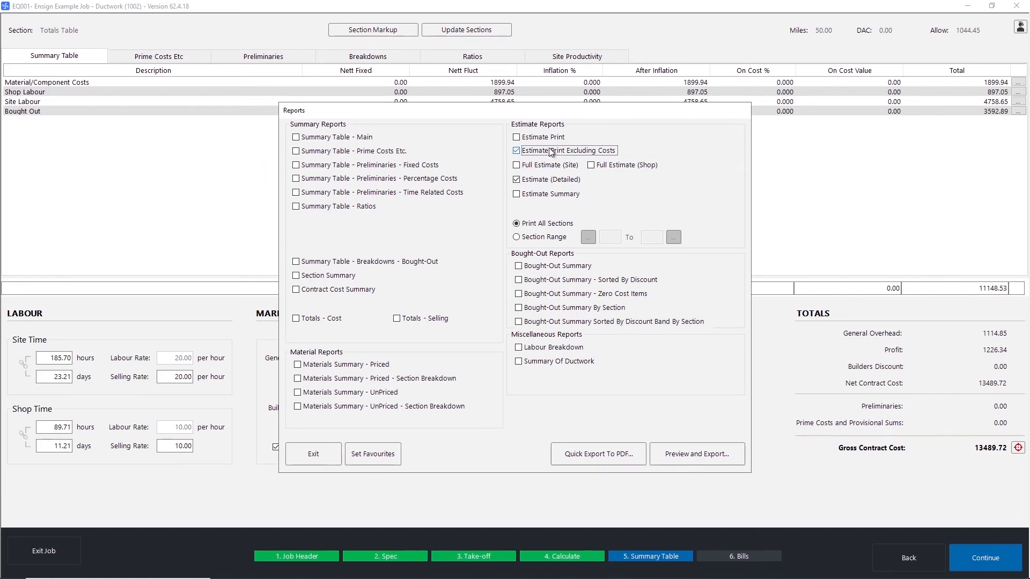
left_click(599, 455)
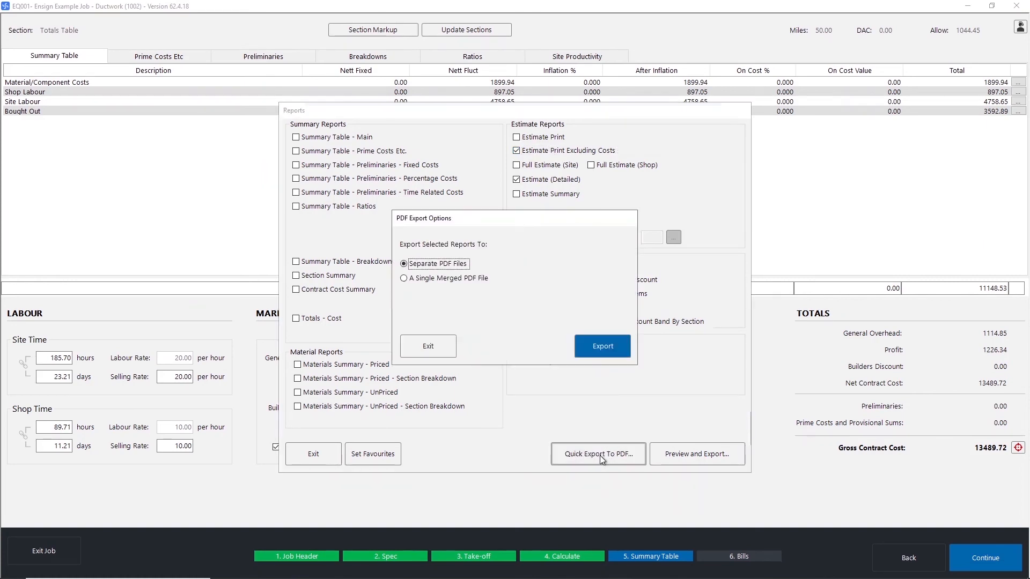
left_click(430, 279)
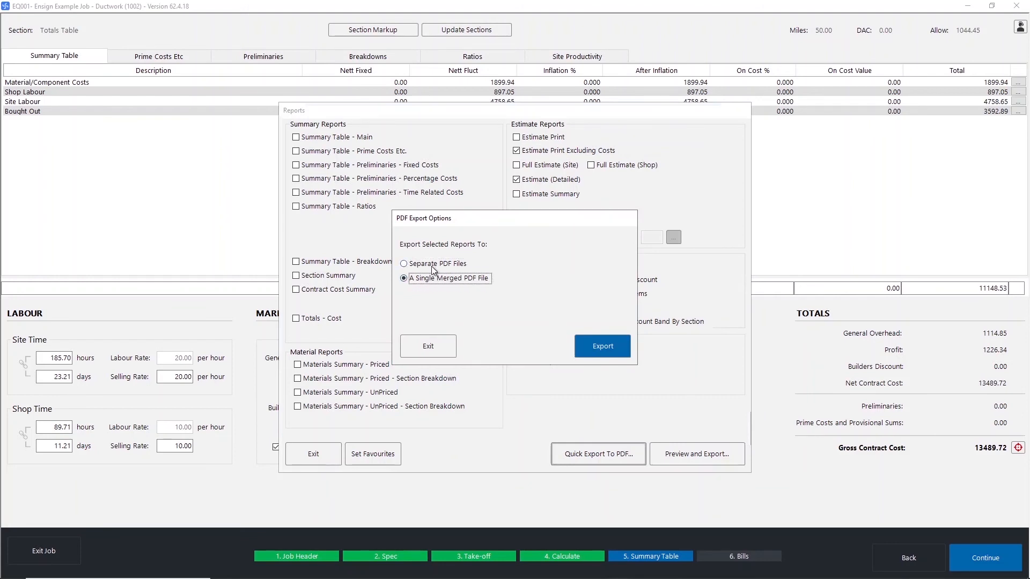
left_click(432, 267)
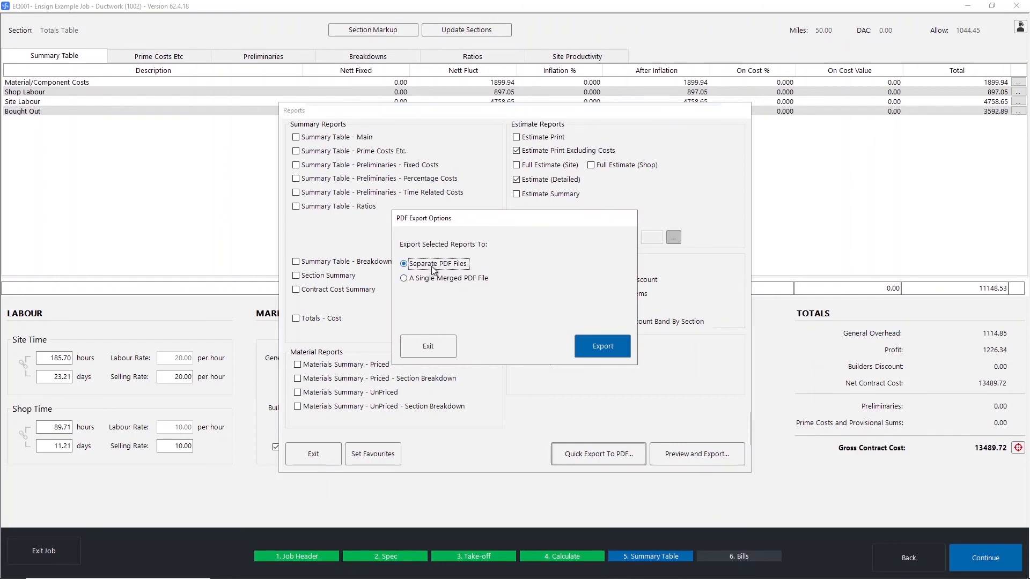
left_click(442, 345)
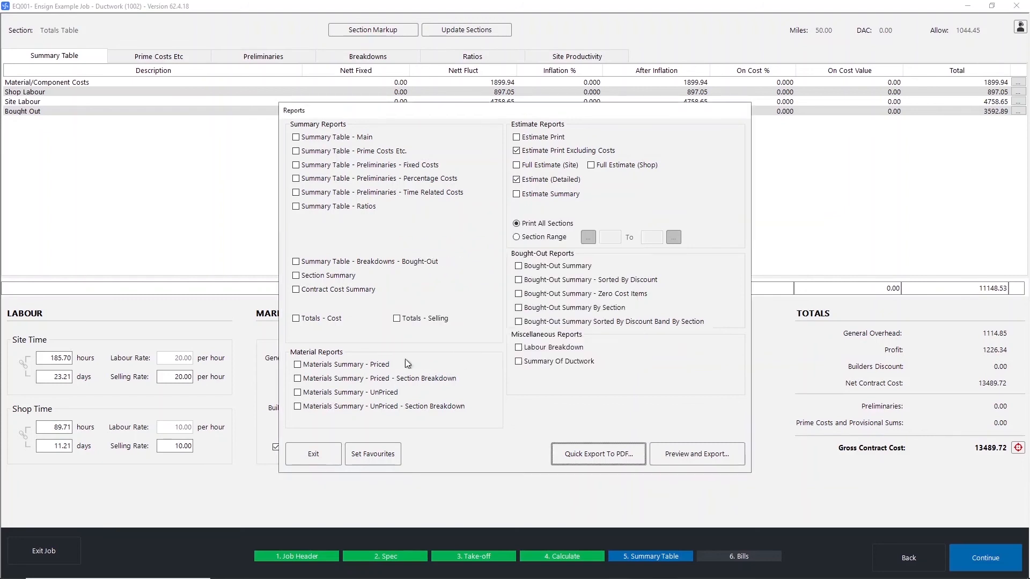
left_click(323, 449)
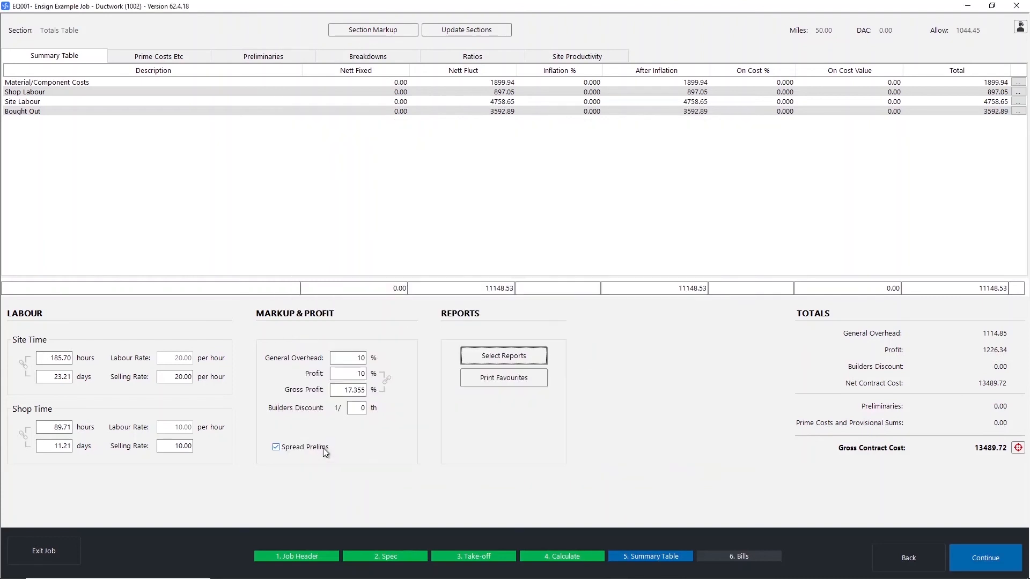
Proceed to the bills stage and add the Tender Summary to the bill printout, keeping Print Bill included.
left_click(988, 558)
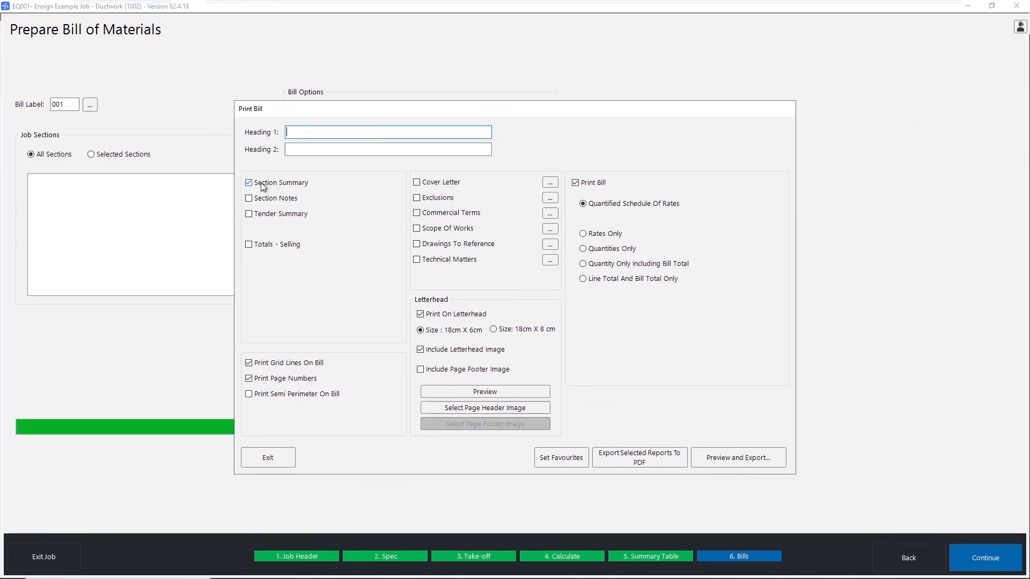
left_click(277, 214)
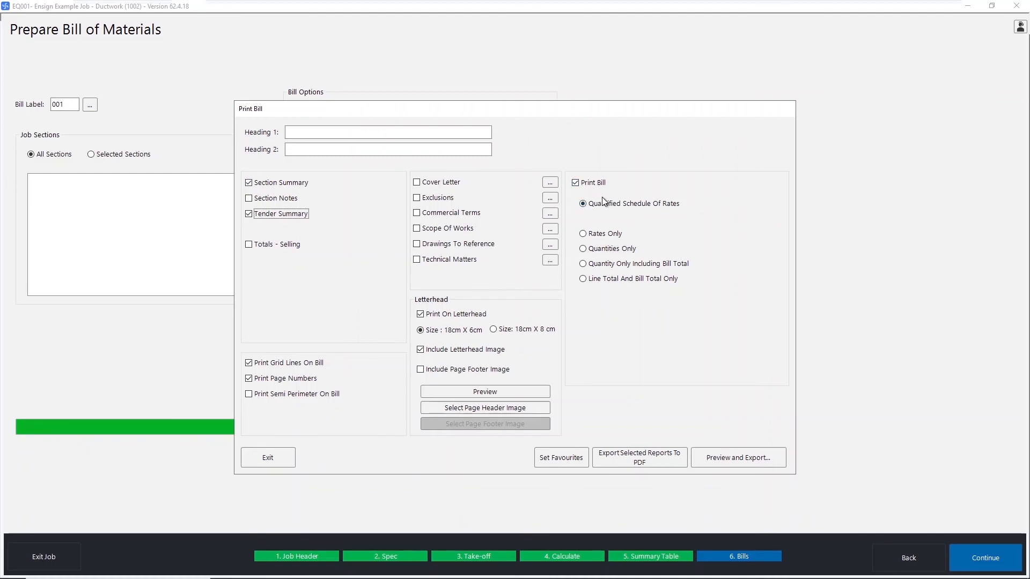
left_click(594, 185)
left_click(597, 184)
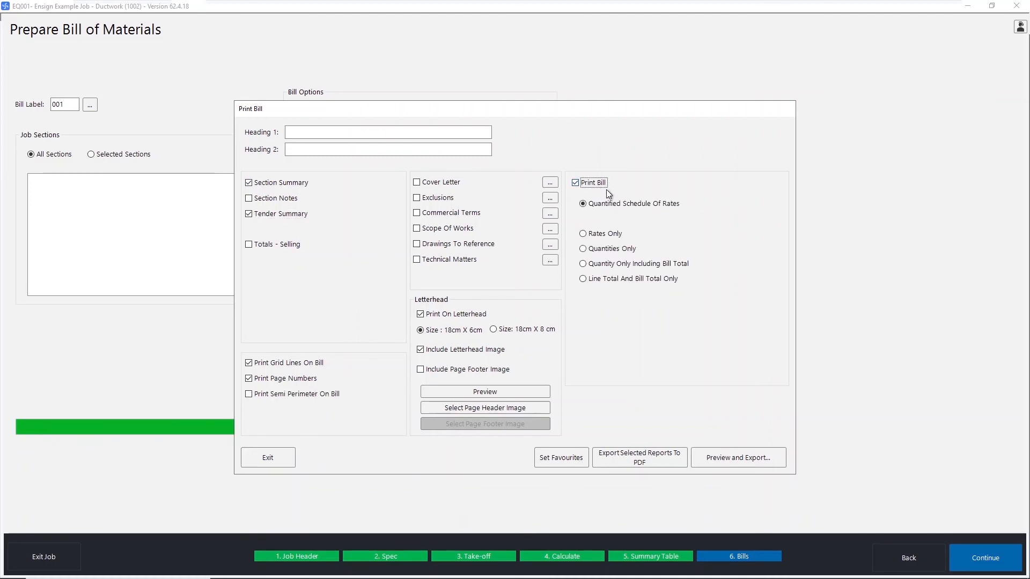
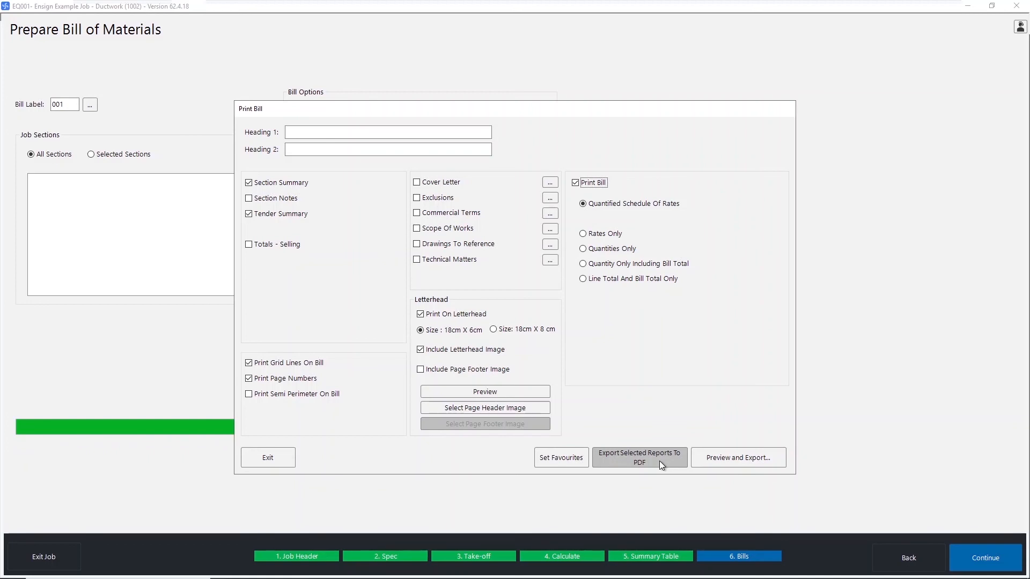
Preview the selected bill reports, reading through the Section Summary and moving on to the Tender Summary.
left_click(737, 462)
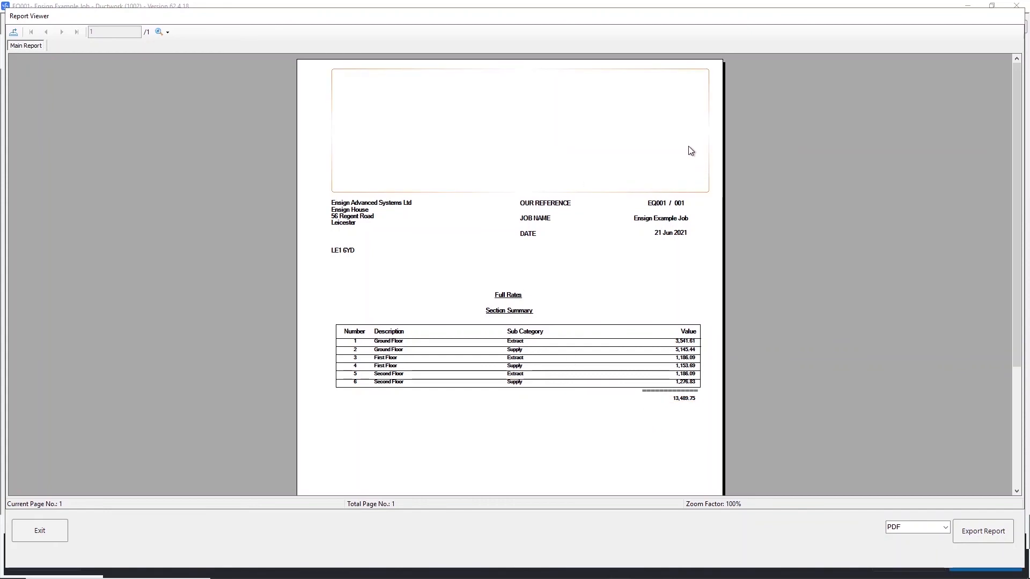
scroll(641, 315, "down", 3)
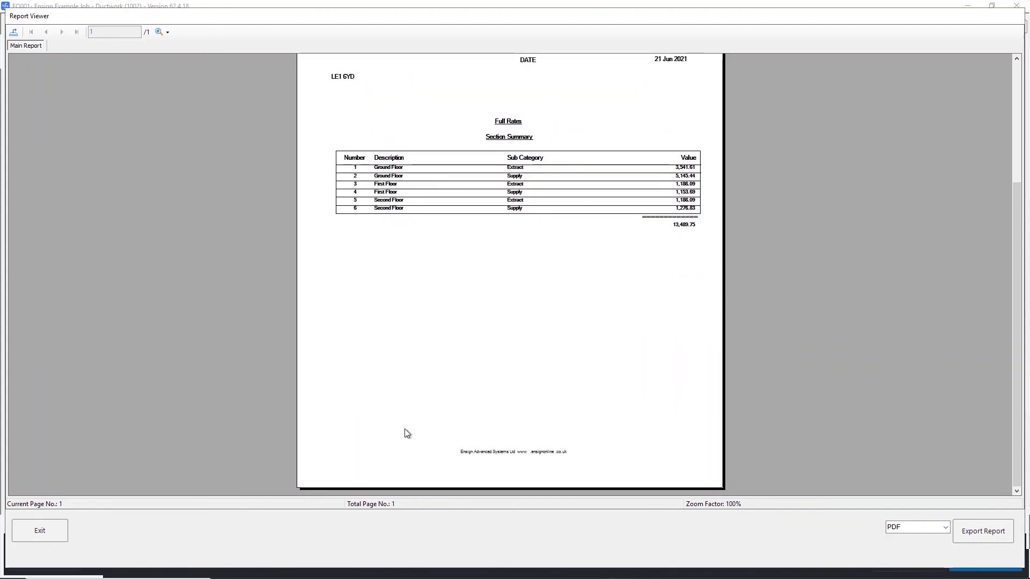
scroll(472, 369, "up", 2)
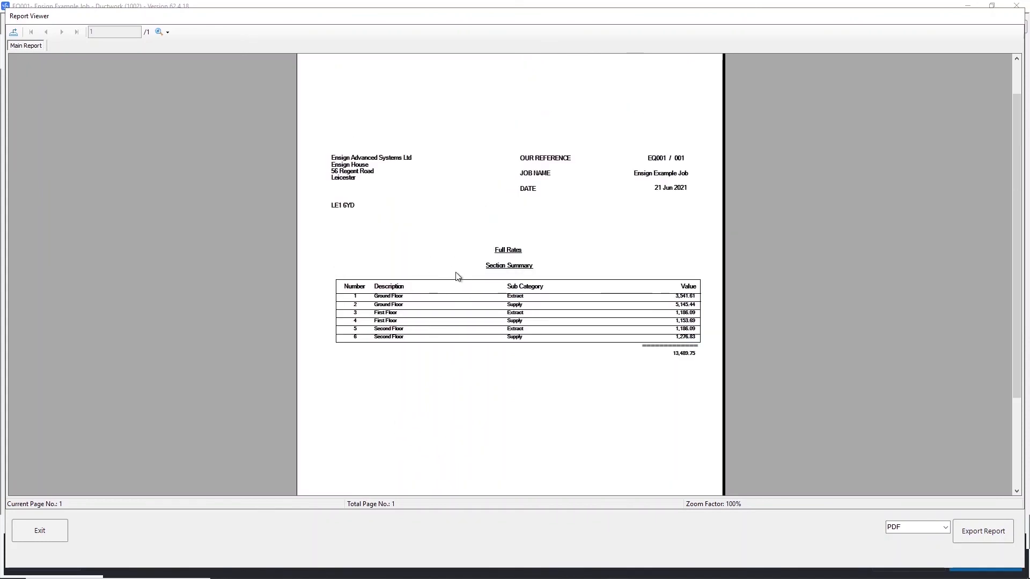
left_click(40, 531)
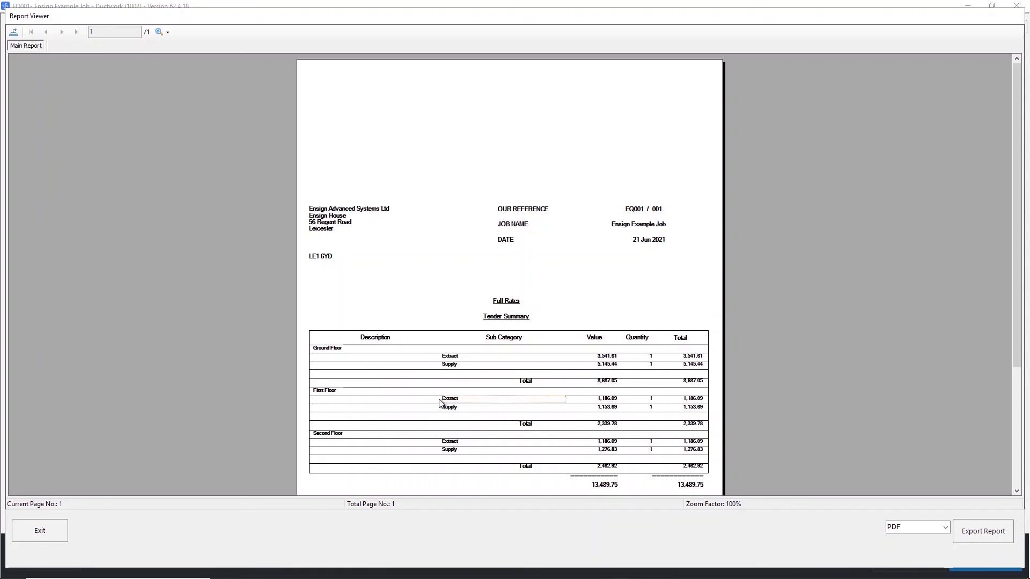
Move on from the Tender Summary to the bill preview and export the bill as a PDF into the Reports > Ensign Example Job folder.
left_click(59, 532)
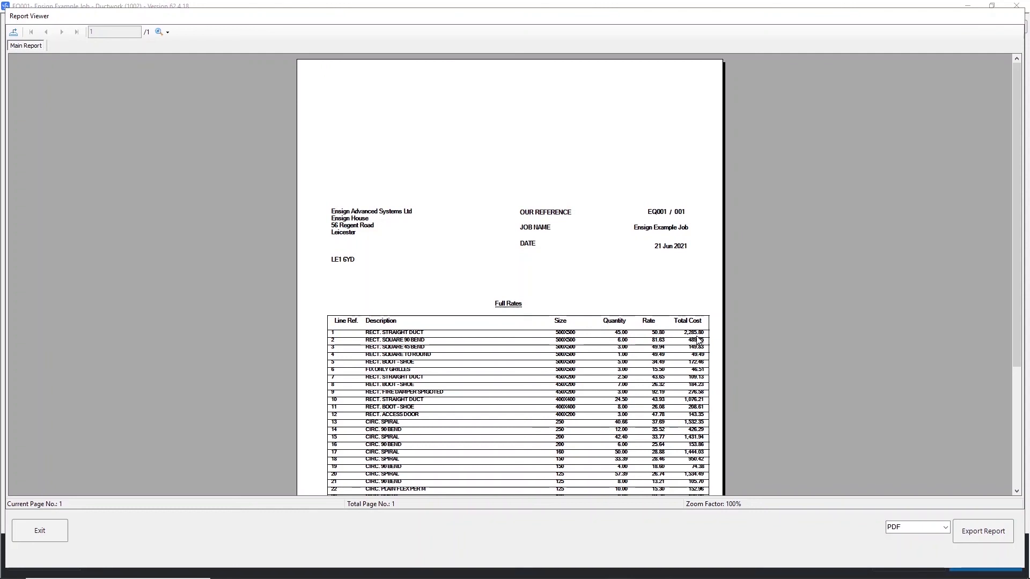
scroll(698, 339, "down", 1)
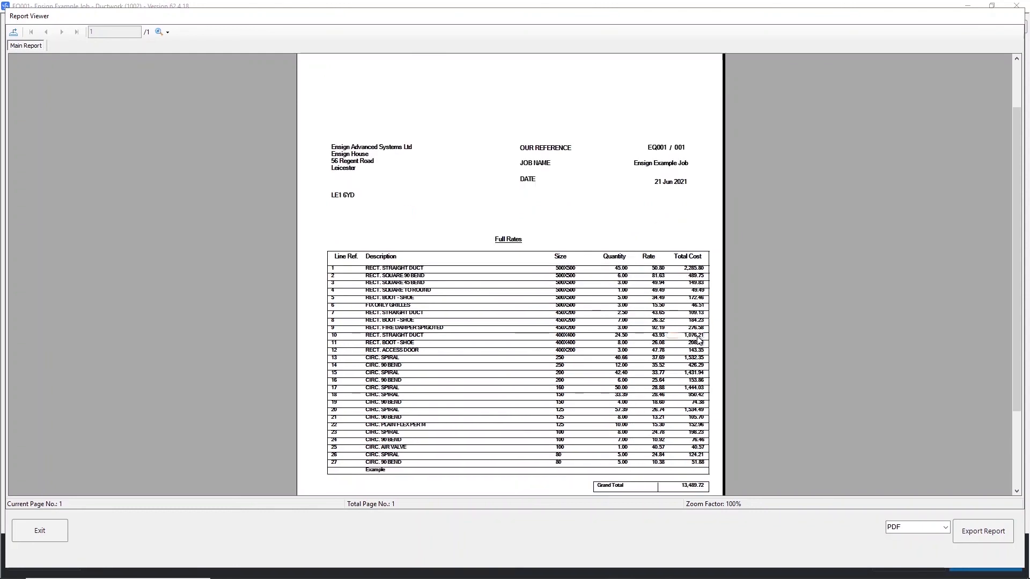
left_click(982, 531)
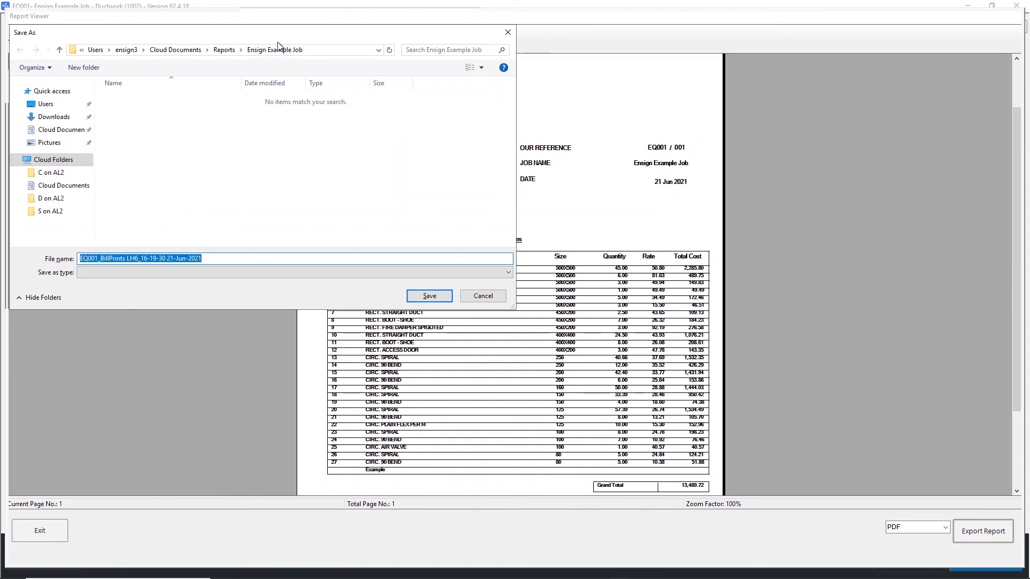
left_click(228, 50)
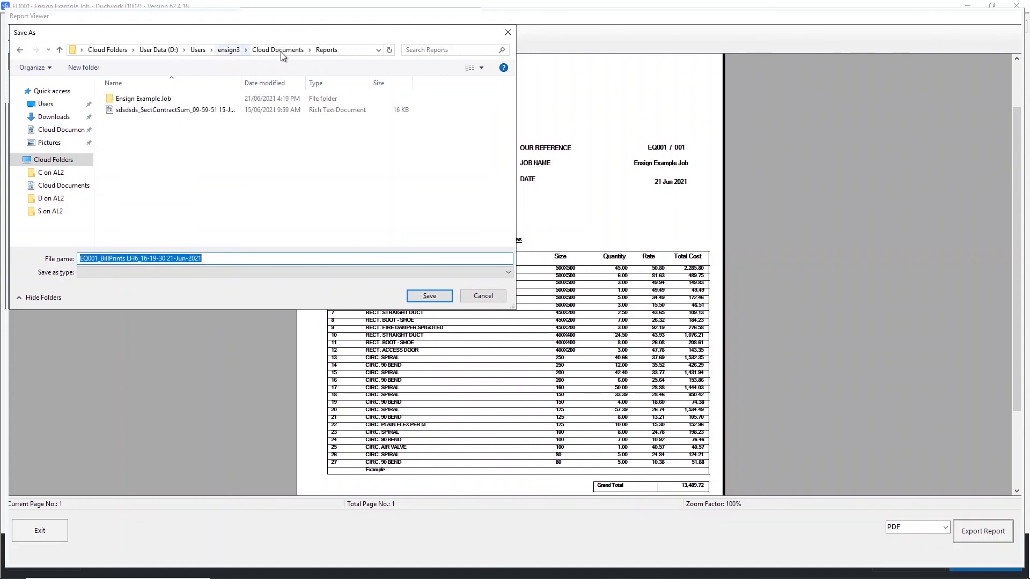
double_click(157, 100)
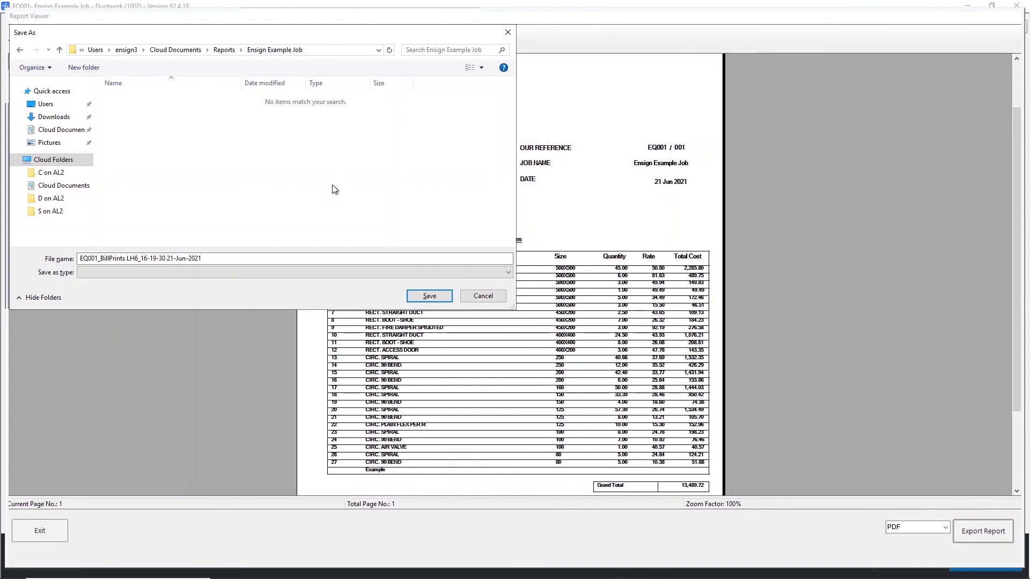
left_click(427, 298)
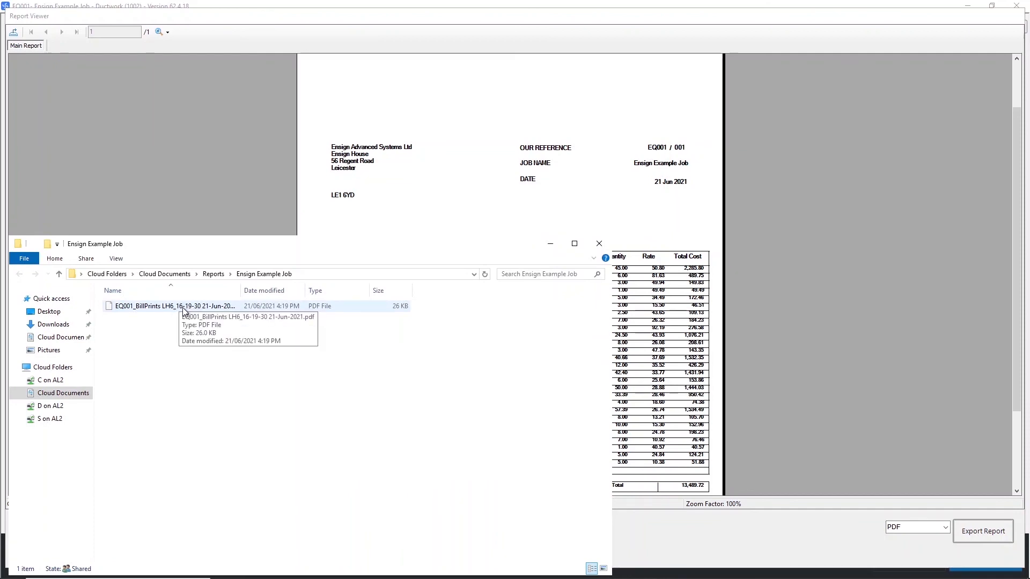
Close the bill preview and the Print Bill options to return to Prepare Bill of Materials.
left_click(697, 527)
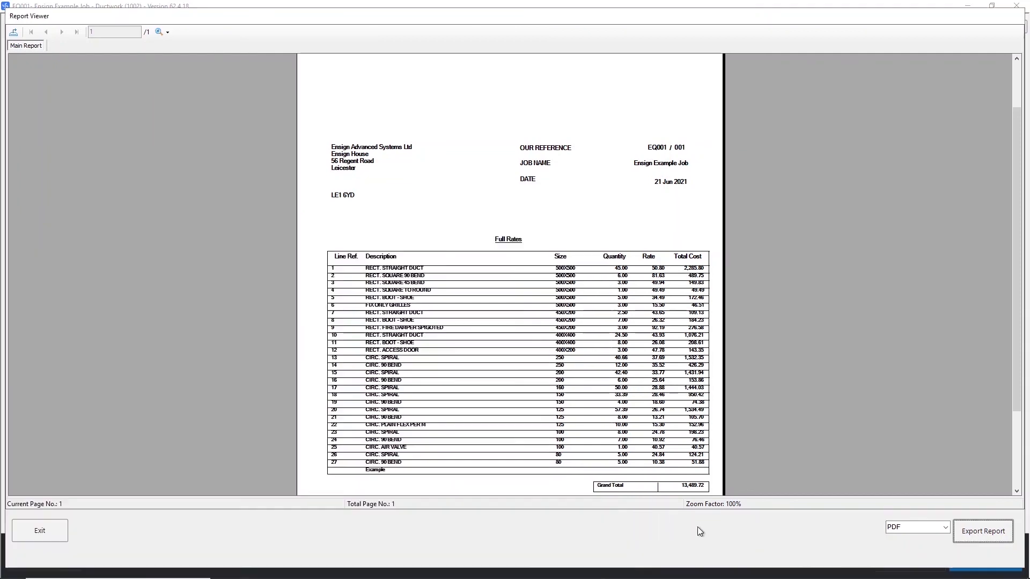
left_click(59, 523)
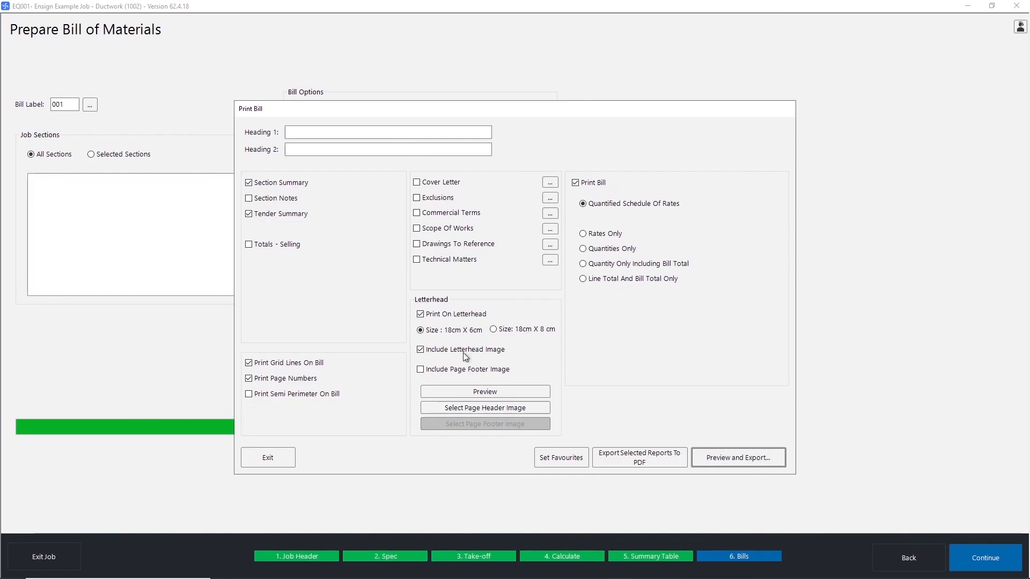
left_click(275, 456)
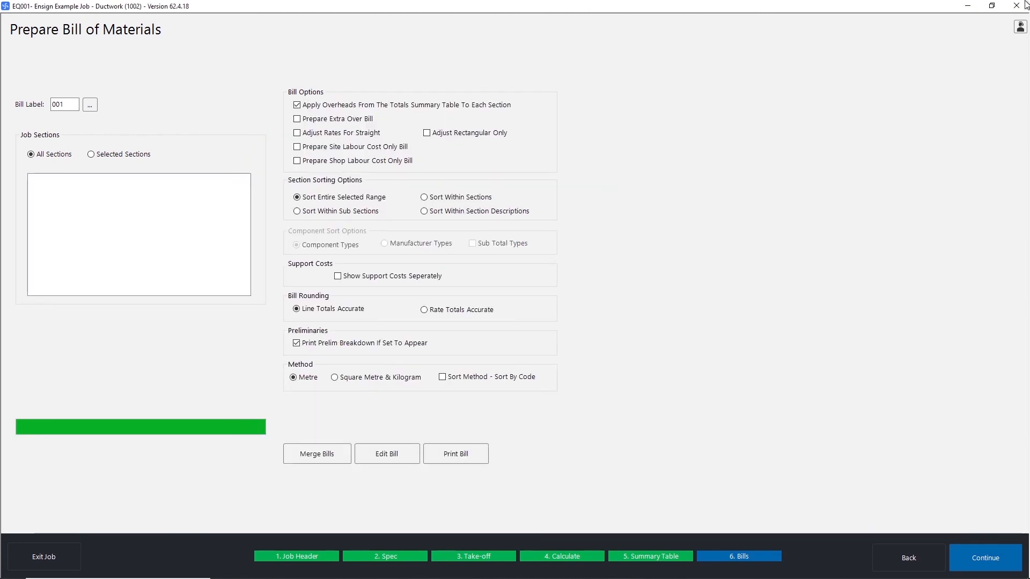
Minimise Ensign and copy the exported EQ001_BillPrints PDF from the Ensign Example Job folder to the desktop.
left_click(968, 6)
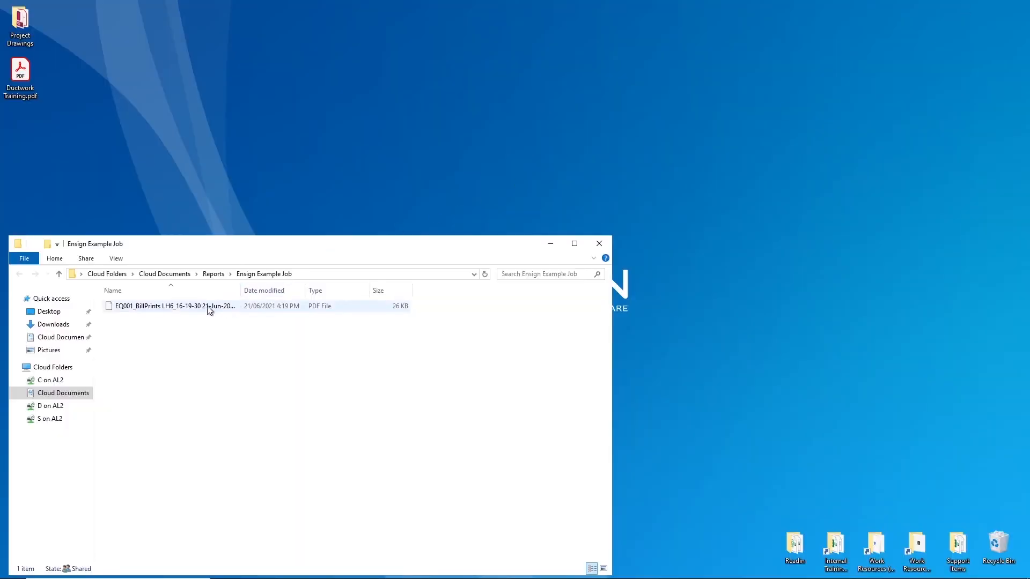
left_click(176, 309)
right_click(176, 311)
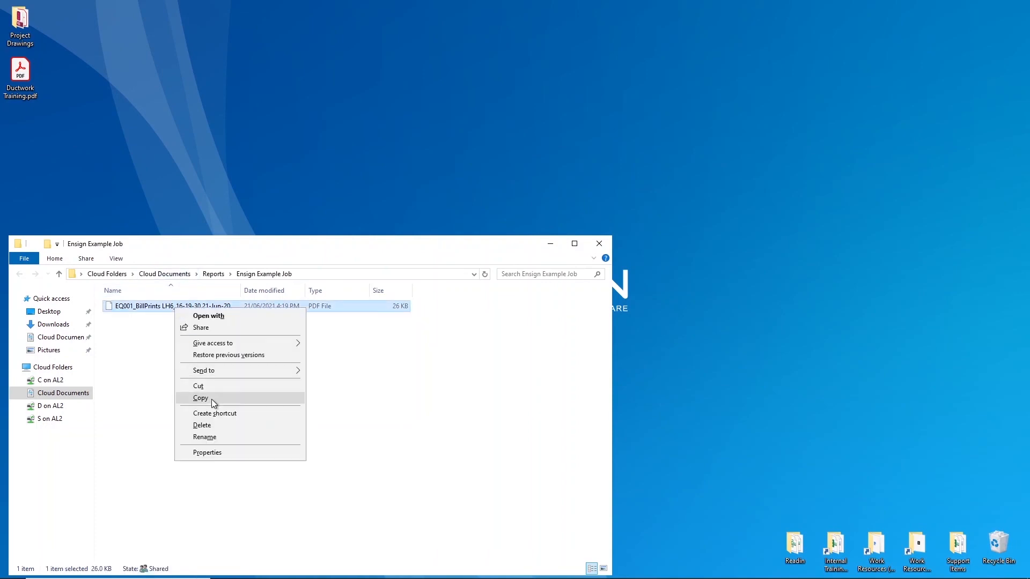
left_click(210, 399)
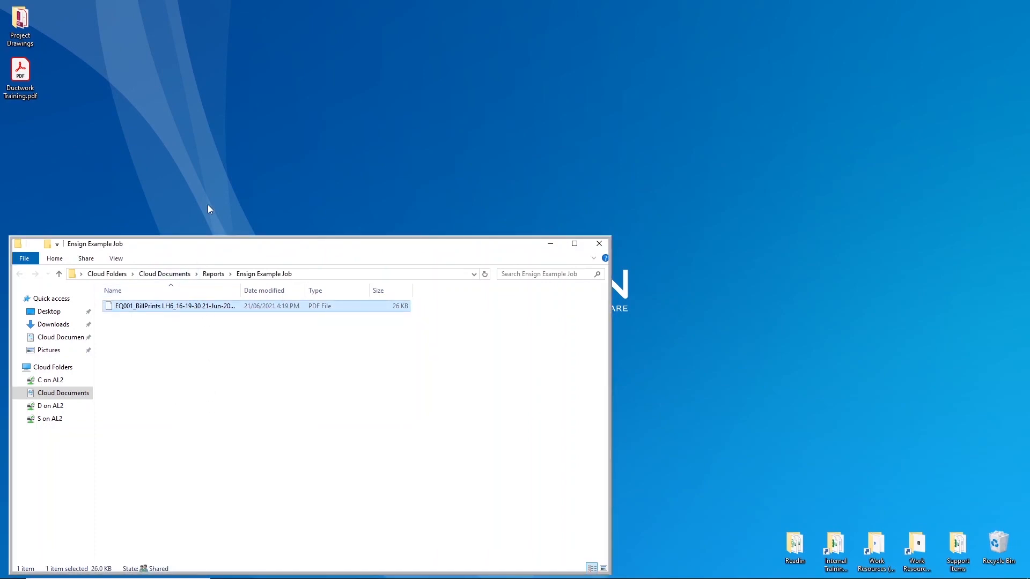
left_click(334, 112)
right_click(334, 114)
left_click(360, 161)
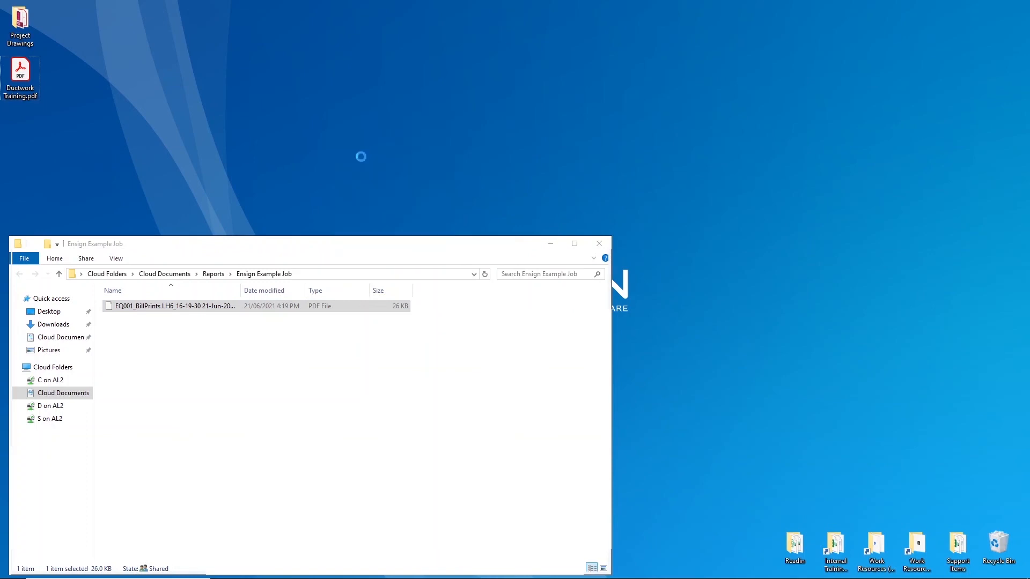
Open the desktop copy of the bill PDF in Adobe Acrobat Reader, read through its rates table and close it.
double_click(349, 123)
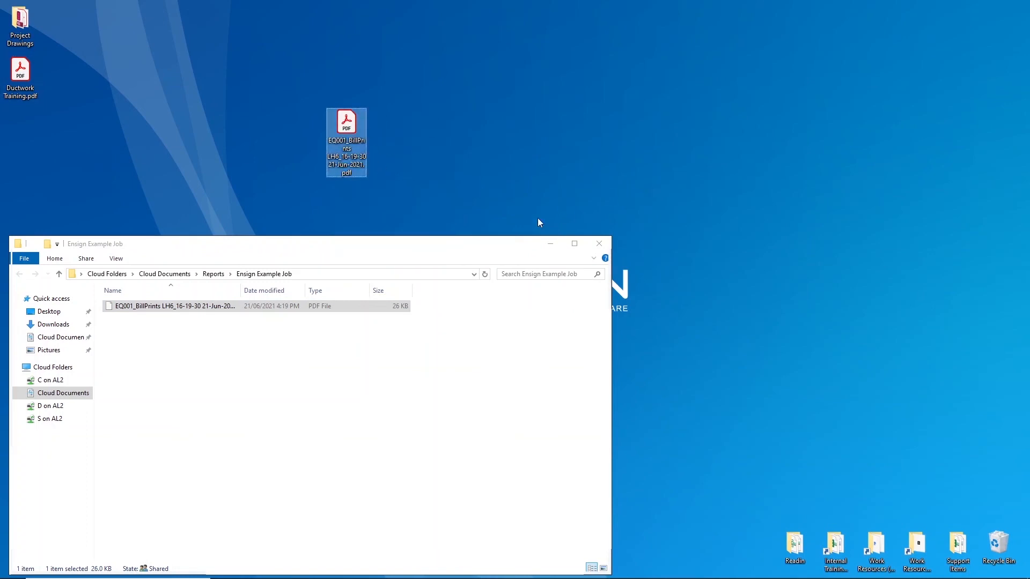
scroll(552, 270, "down", 8)
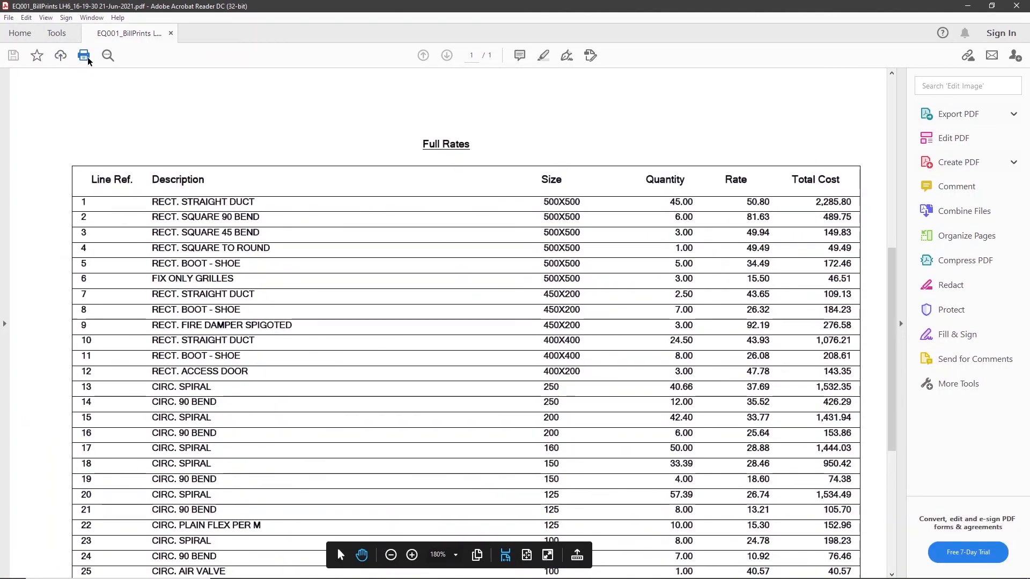
left_click(1016, 5)
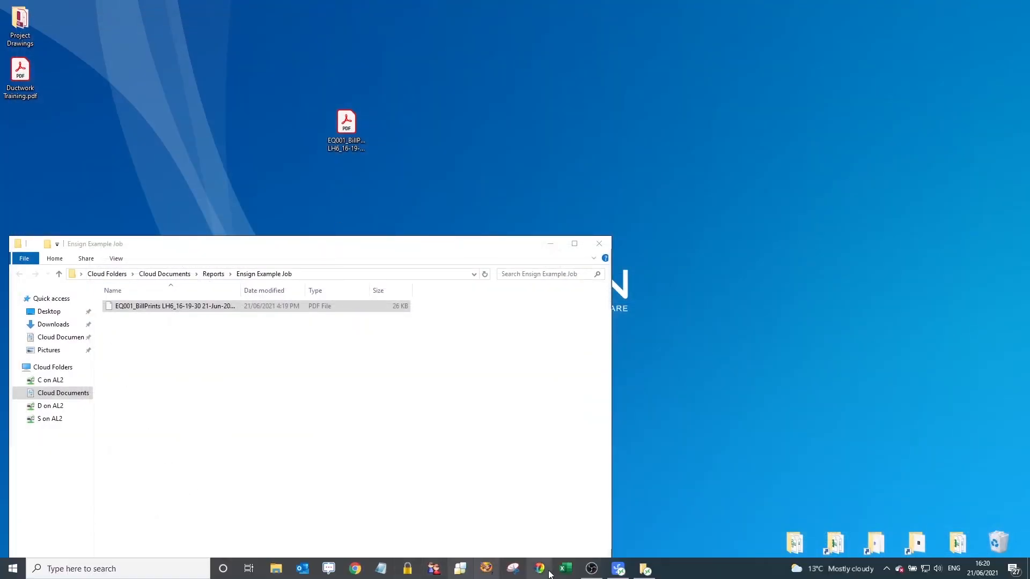
Switch back to Ensign, close the exported reports folder window and exit the job to the welcome screen.
left_click(618, 570)
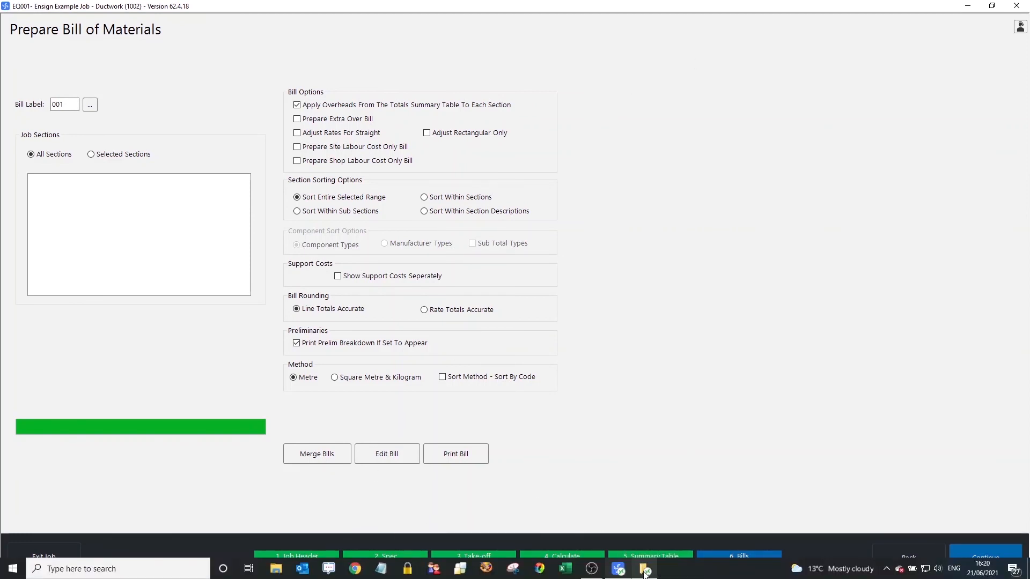
left_click(644, 568)
left_click(599, 243)
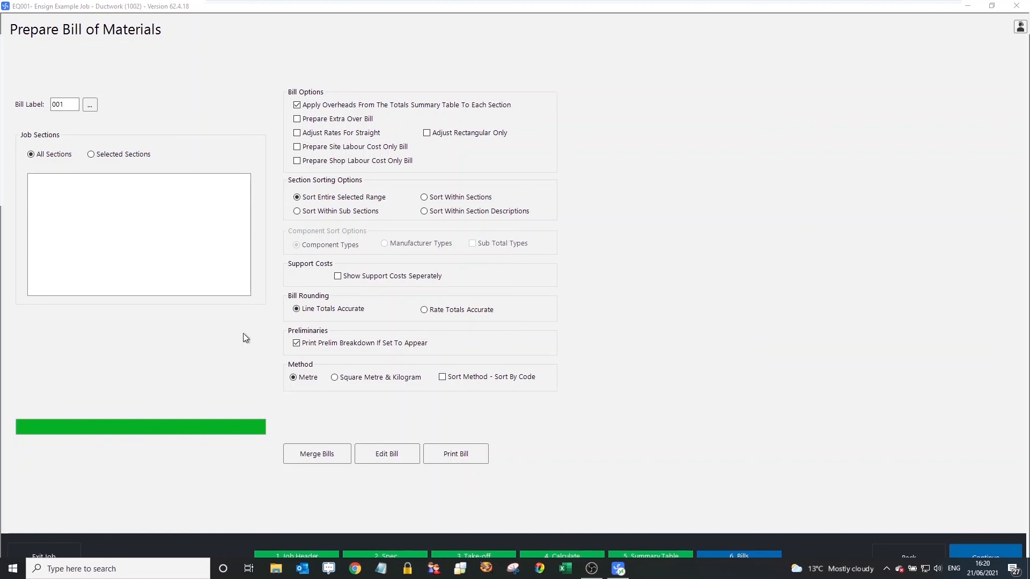
left_click(63, 553)
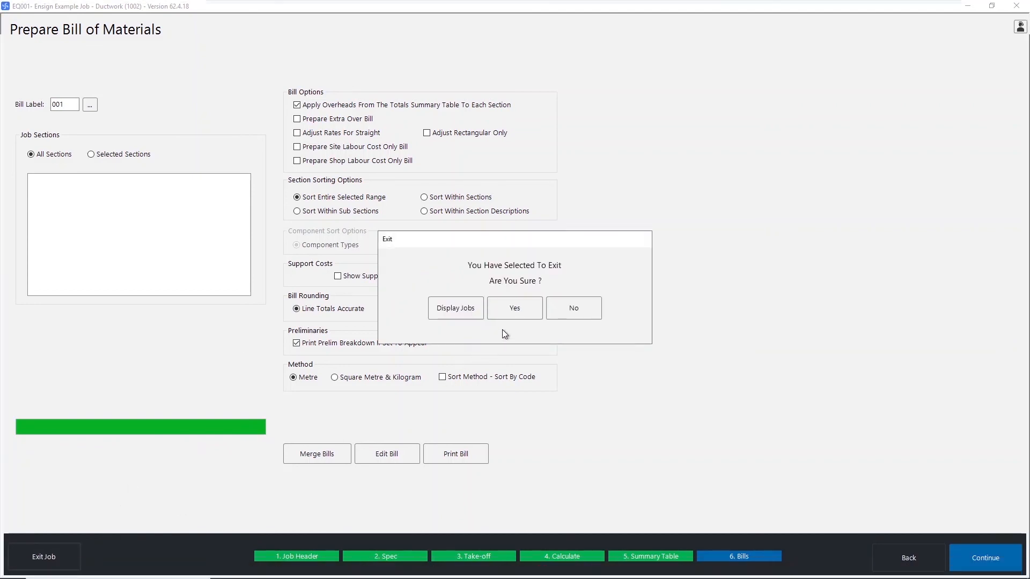
left_click(511, 318)
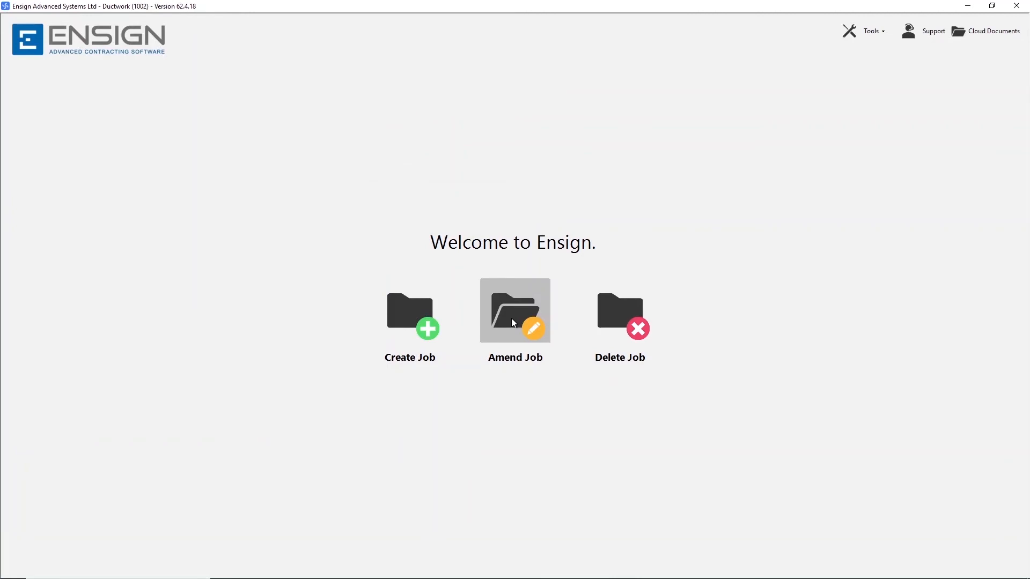
Open Cloud Documents and look through its Drawings and Imports - Exports folders.
left_click(989, 32)
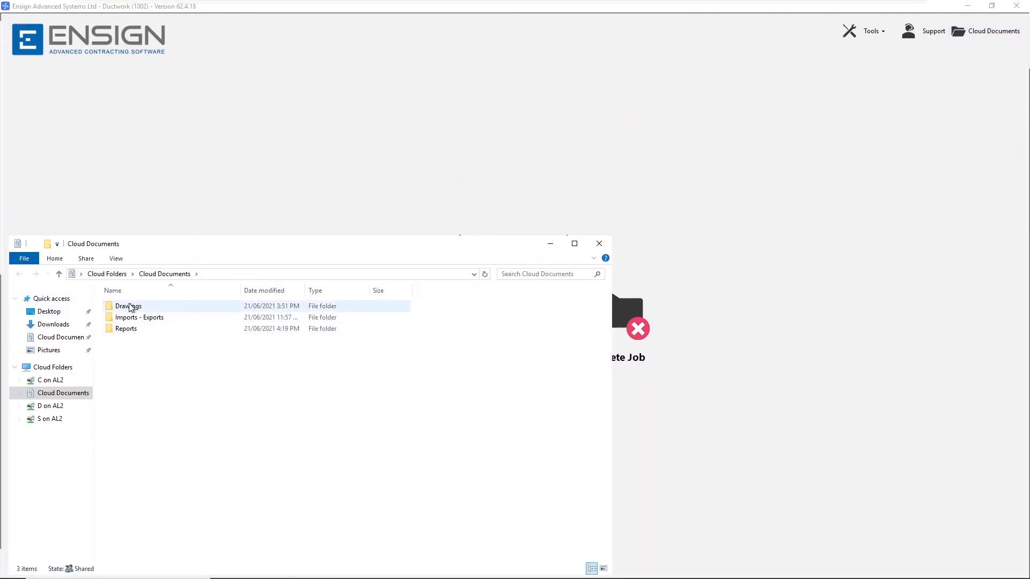
double_click(131, 306)
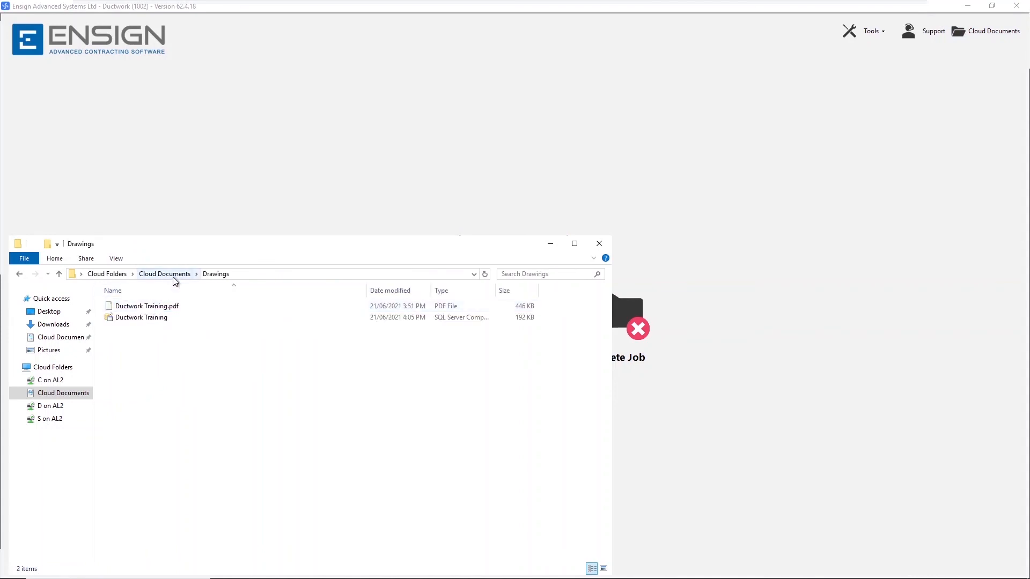
left_click(165, 276)
left_click(134, 320)
double_click(134, 320)
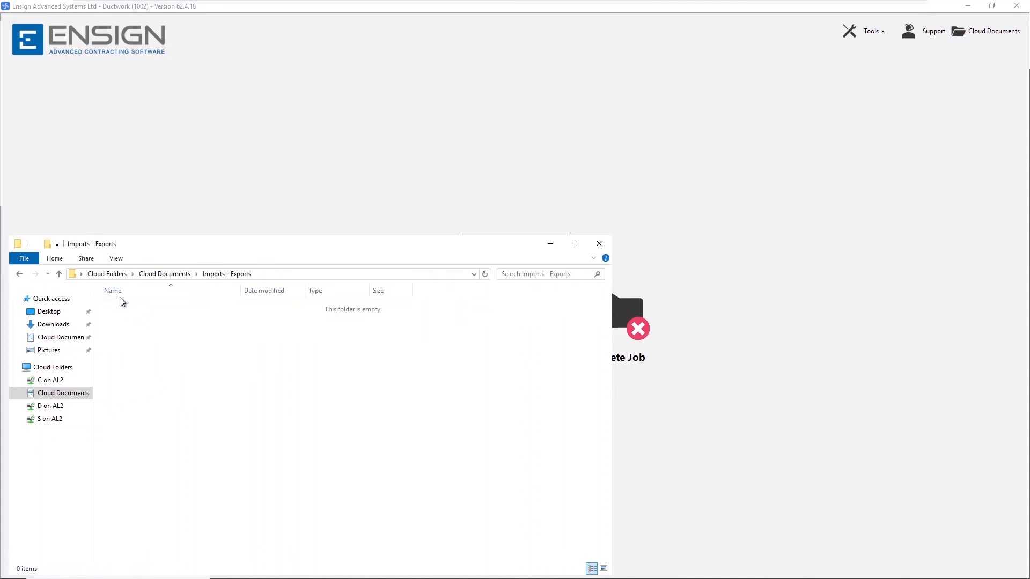
left_click(185, 274)
Check the bill PDF in Reports > Ensign Example Job and the options for creating new items there, and close the folder window.
double_click(134, 329)
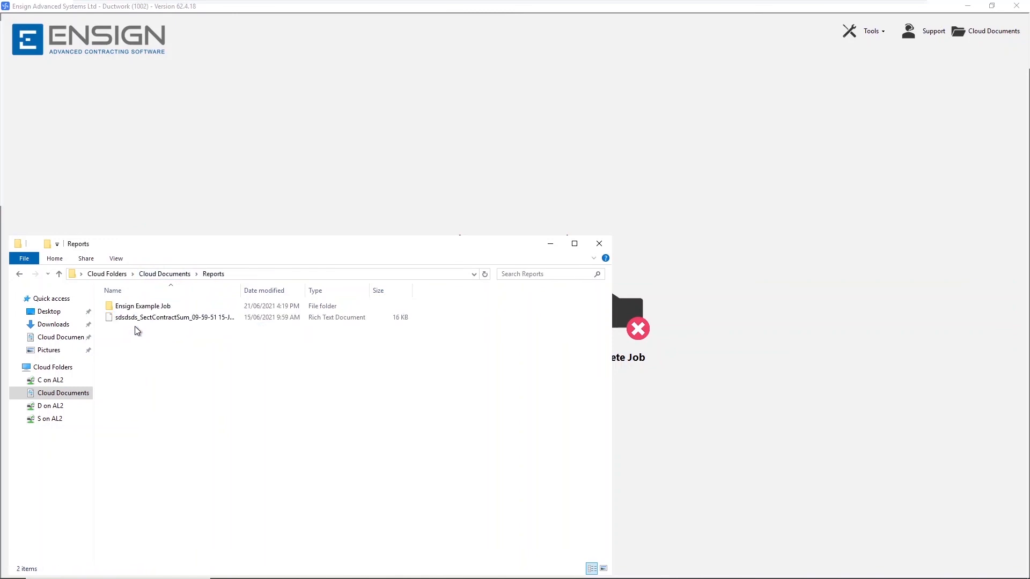
double_click(156, 307)
left_click(167, 313)
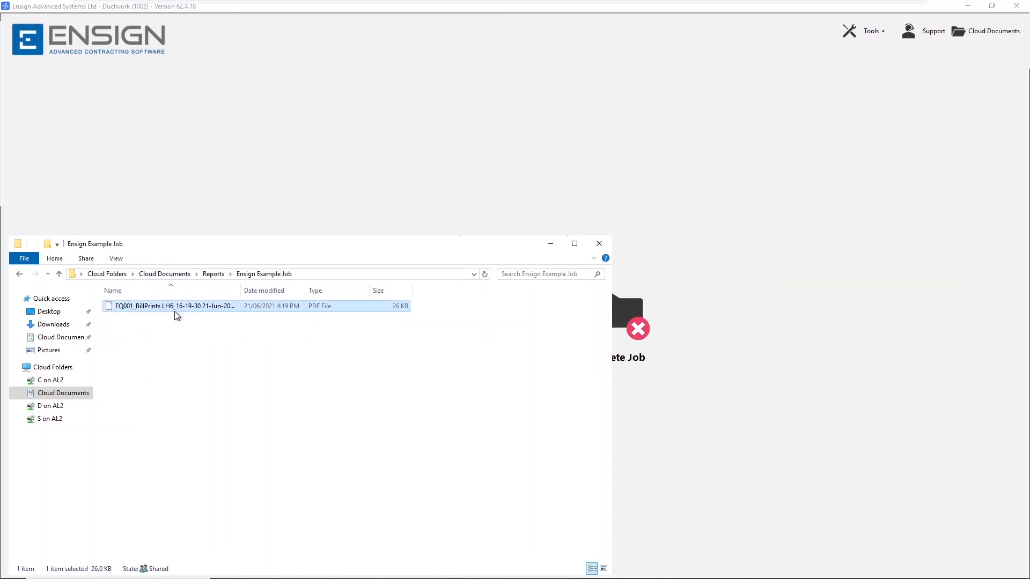
right_click(195, 366)
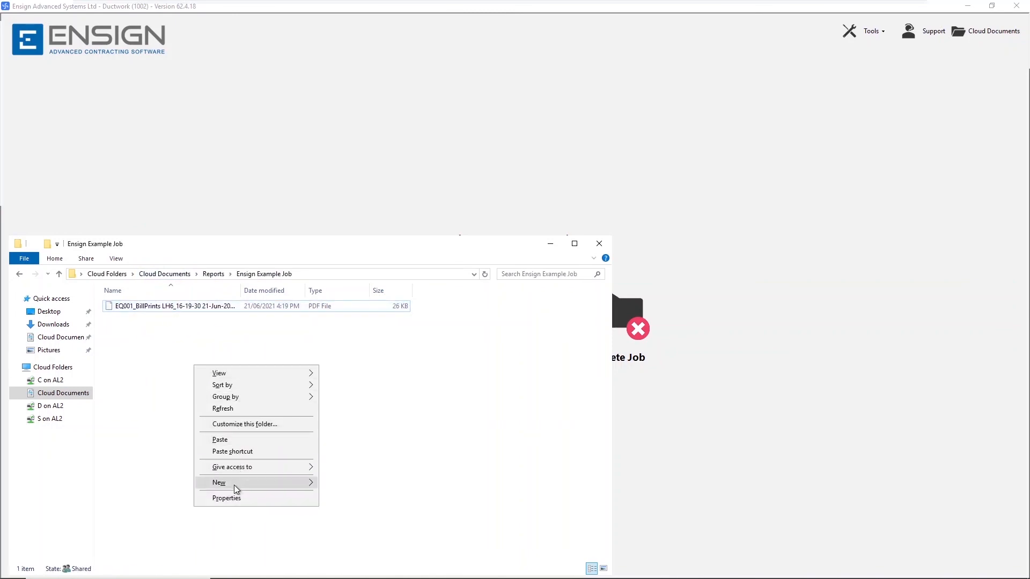
mouse_move(234, 485)
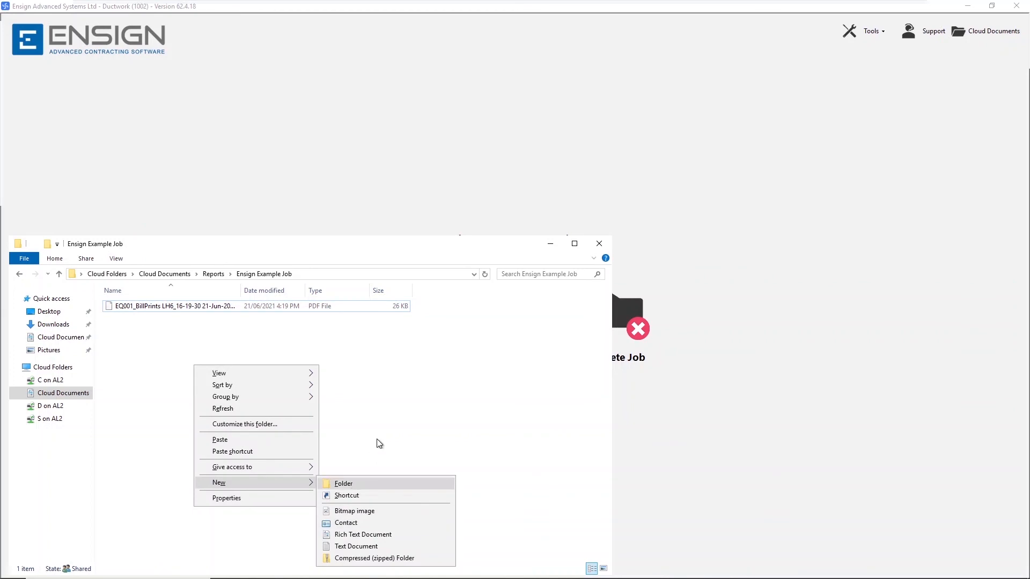
left_click(403, 417)
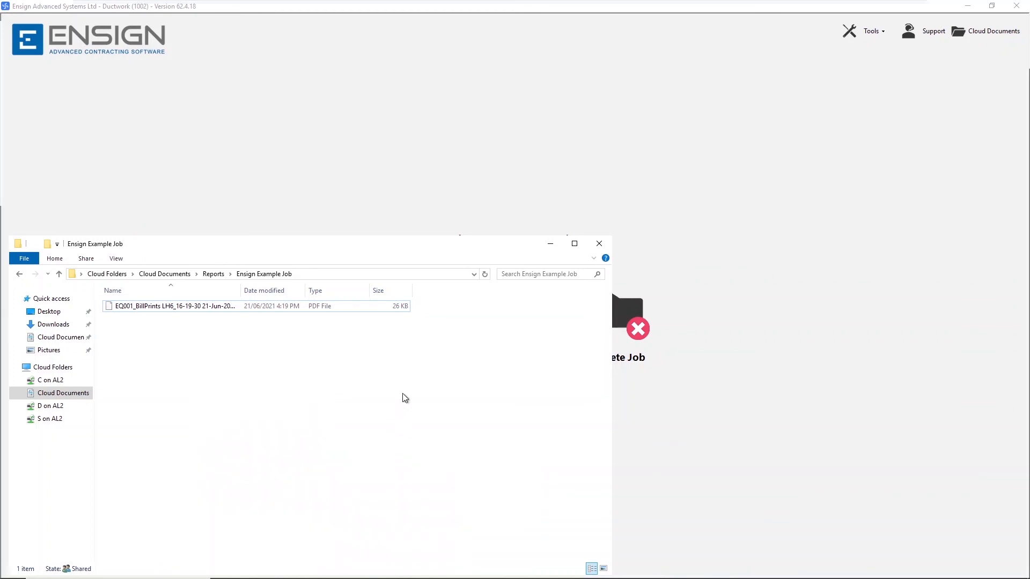
left_click(601, 244)
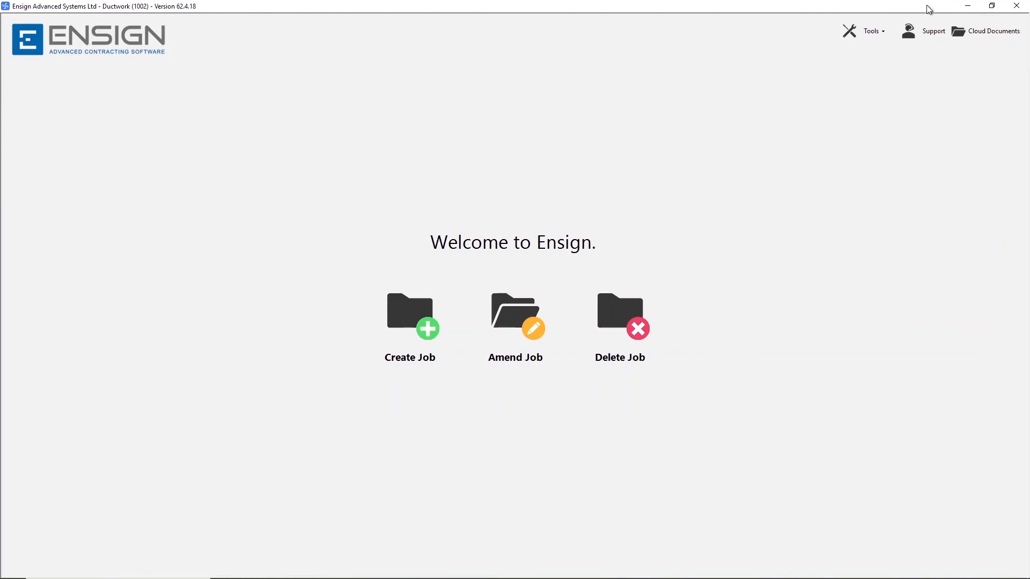
Open the support contact window from the welcome screen.
left_click(935, 32)
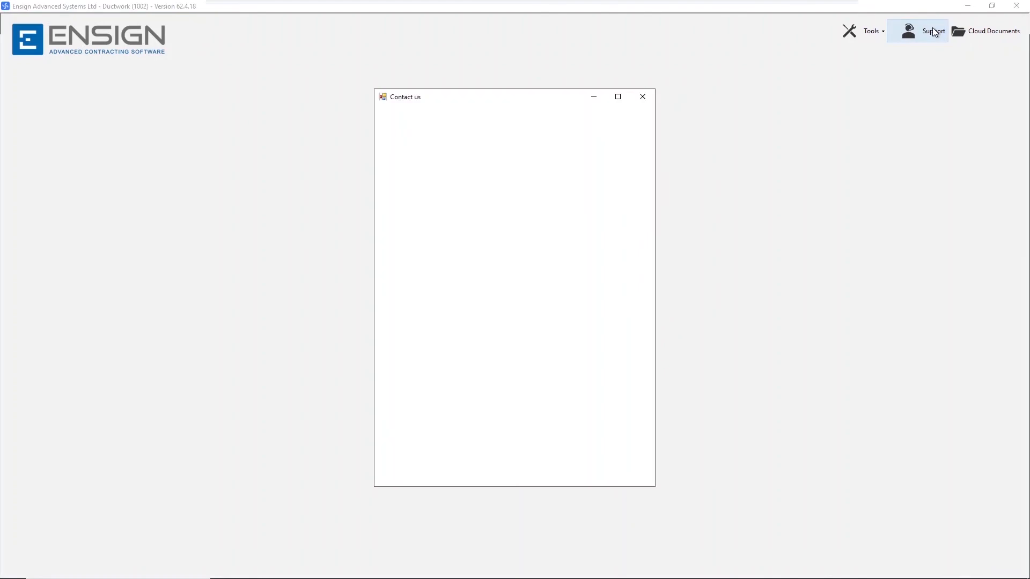